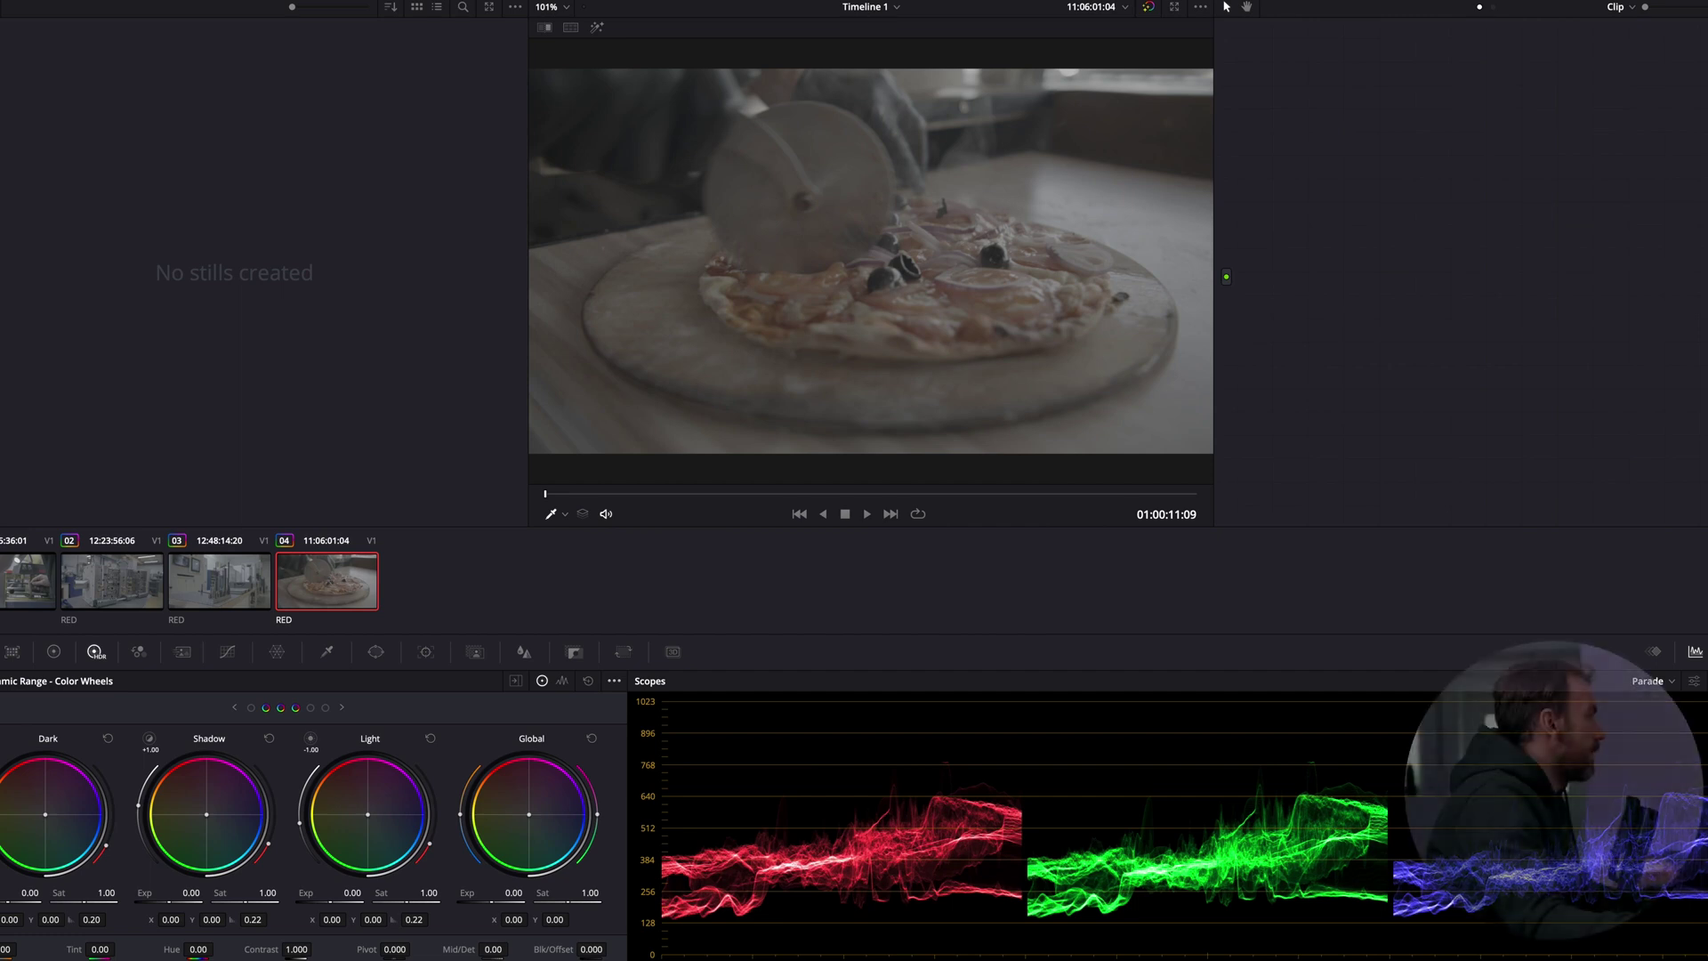
Step: Preview clip 01 and machine clip 02, then return to pizza clip 04
click(31, 580)
click(106, 575)
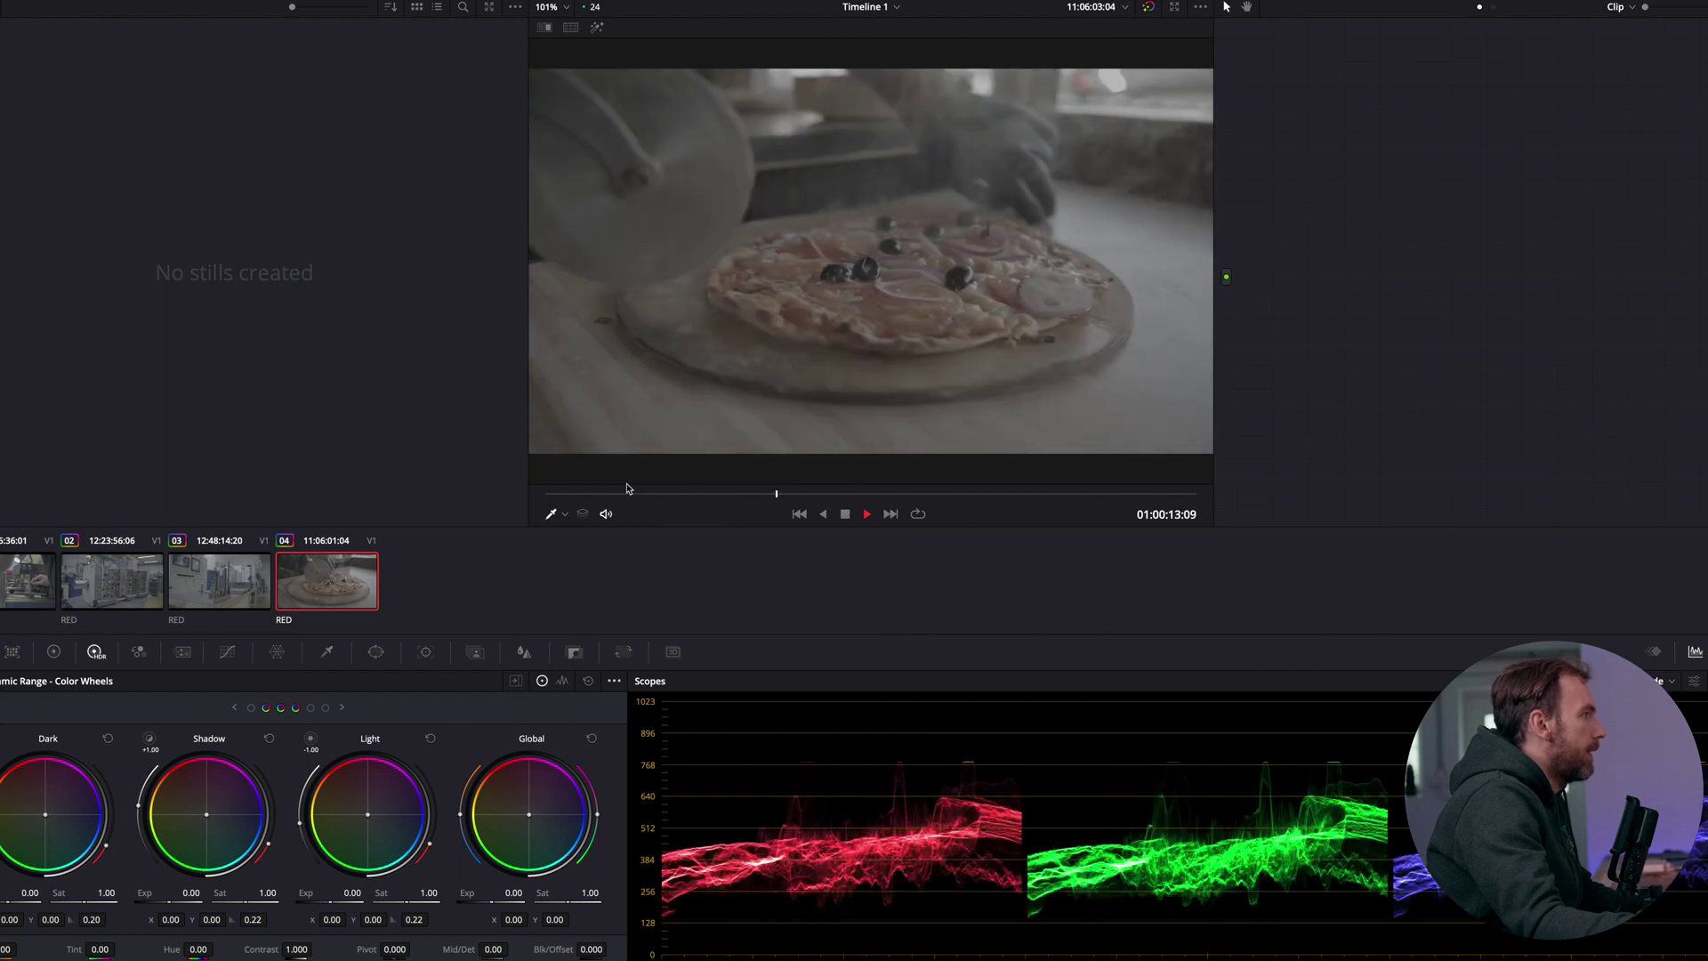
key(space)
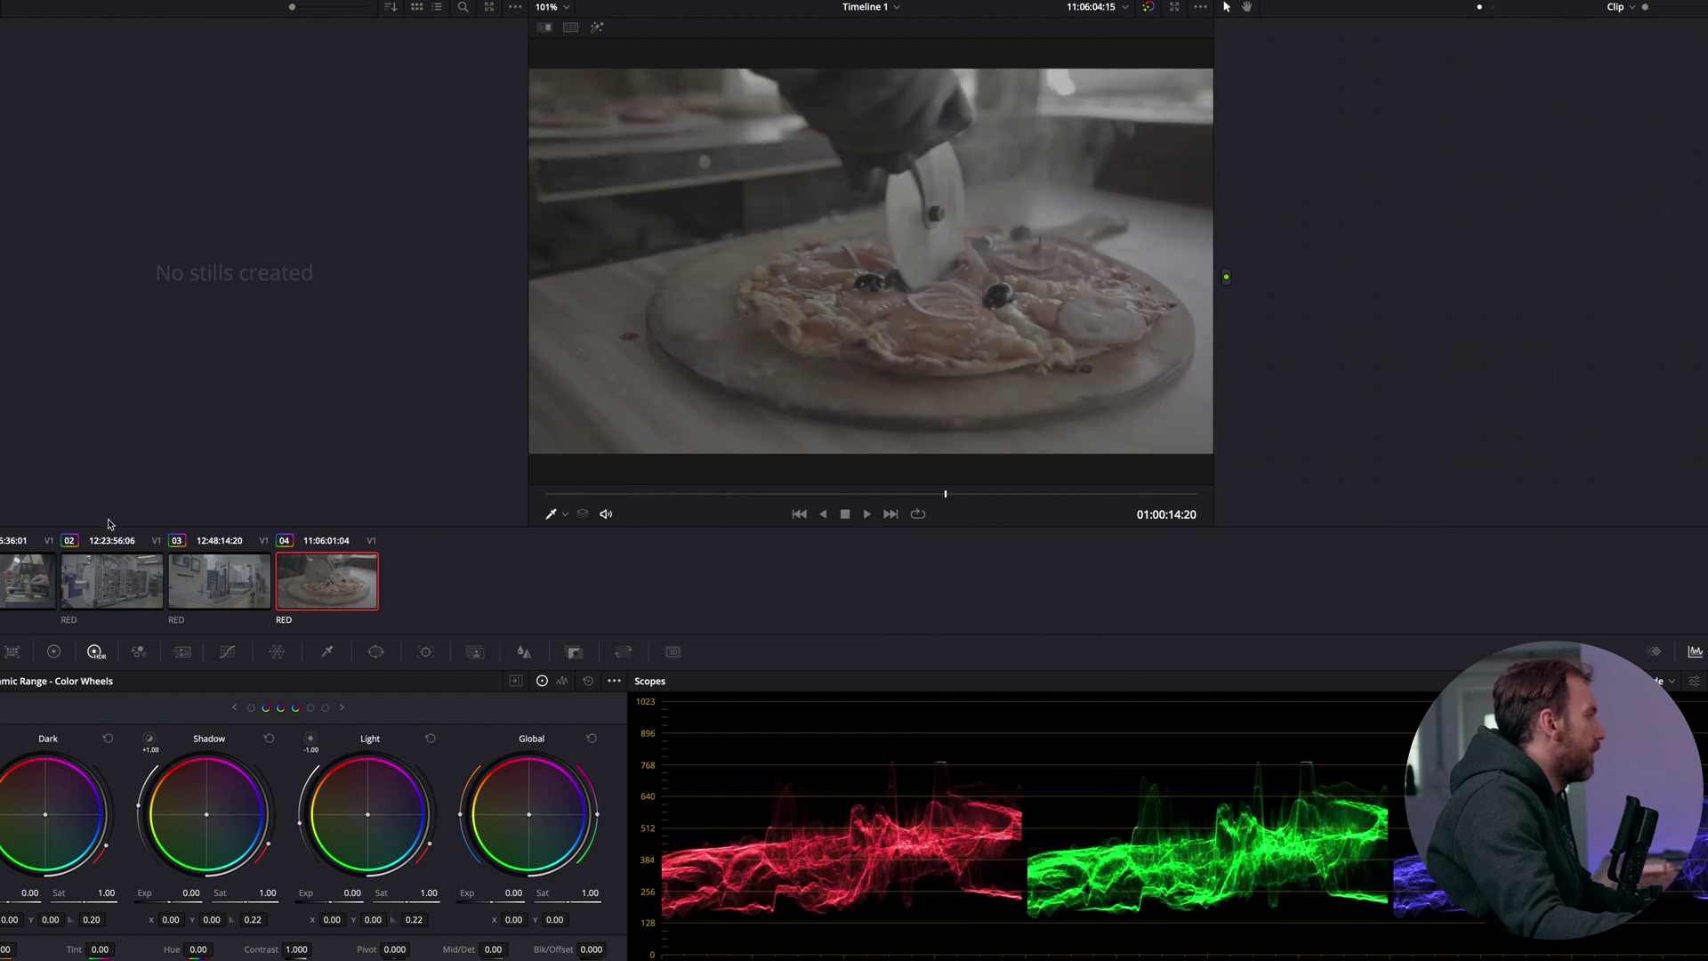
click(12, 594)
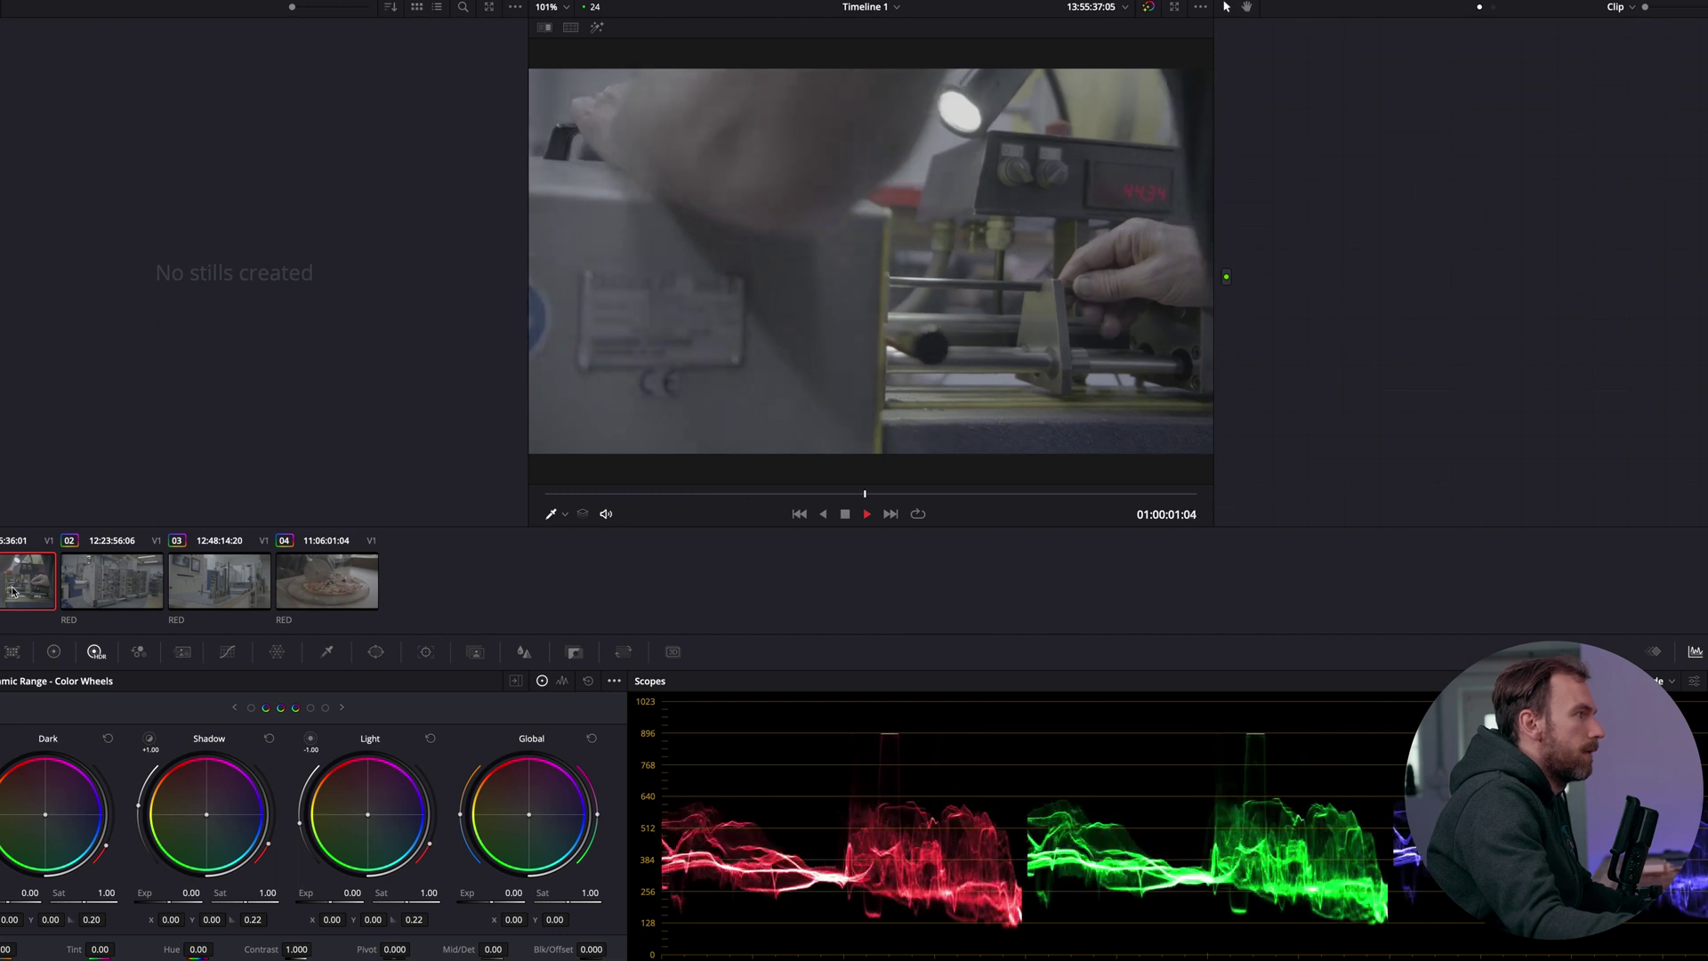
key(space)
click(100, 587)
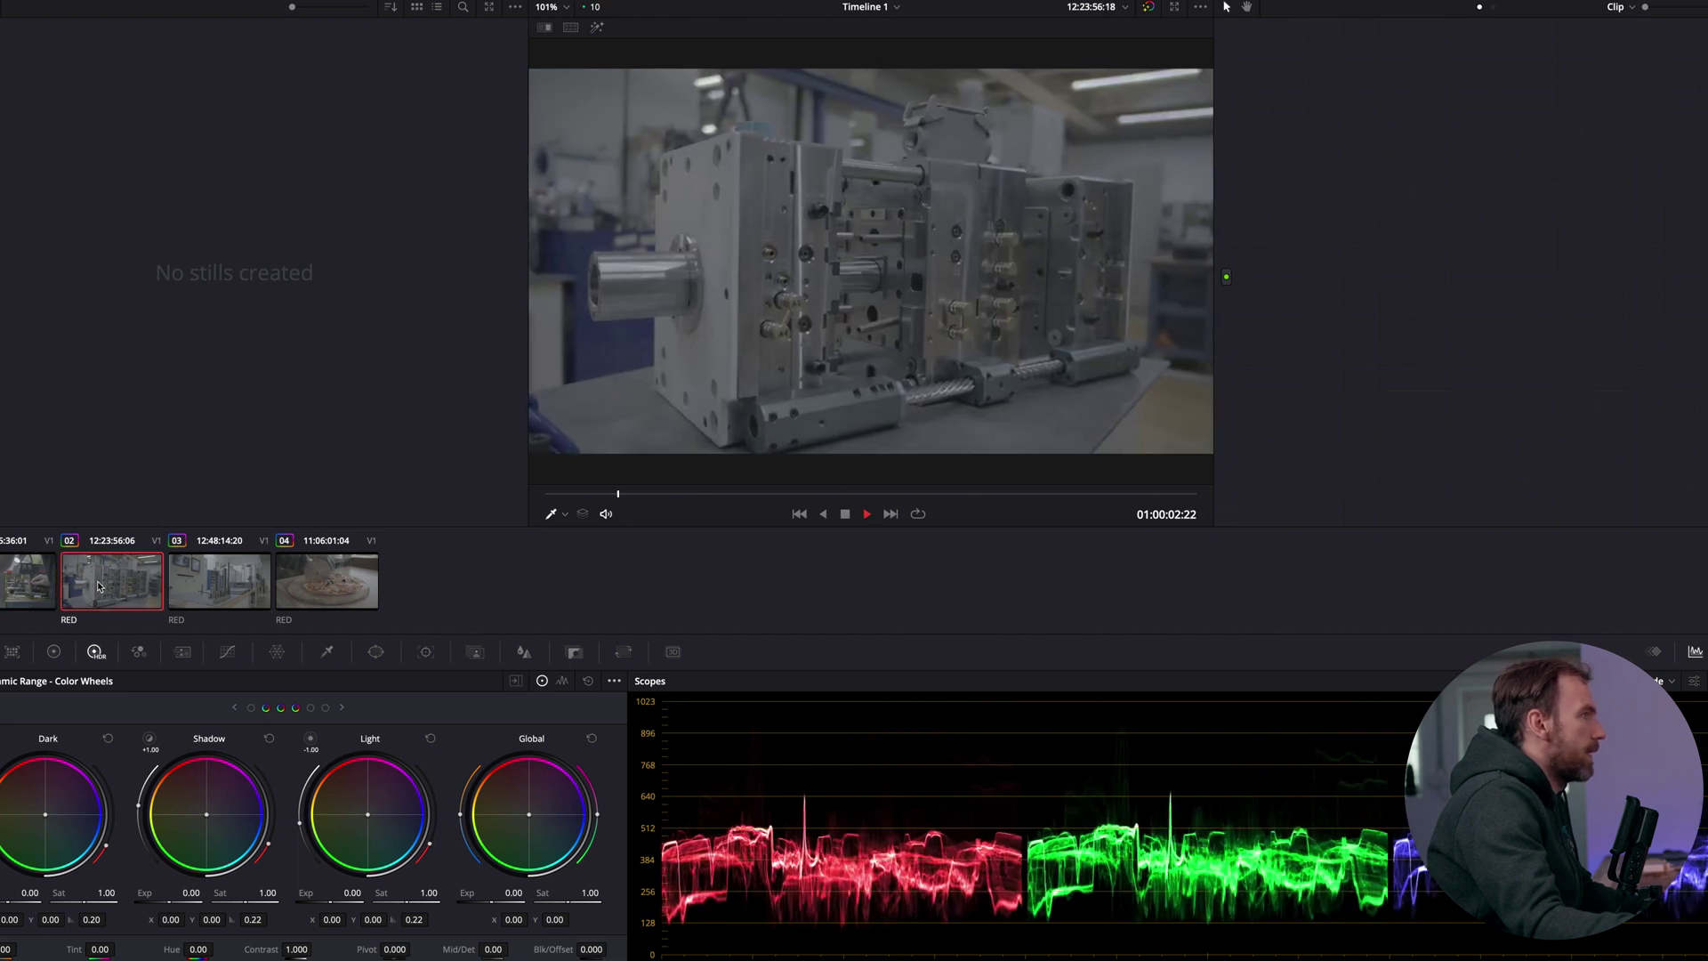
click(335, 585)
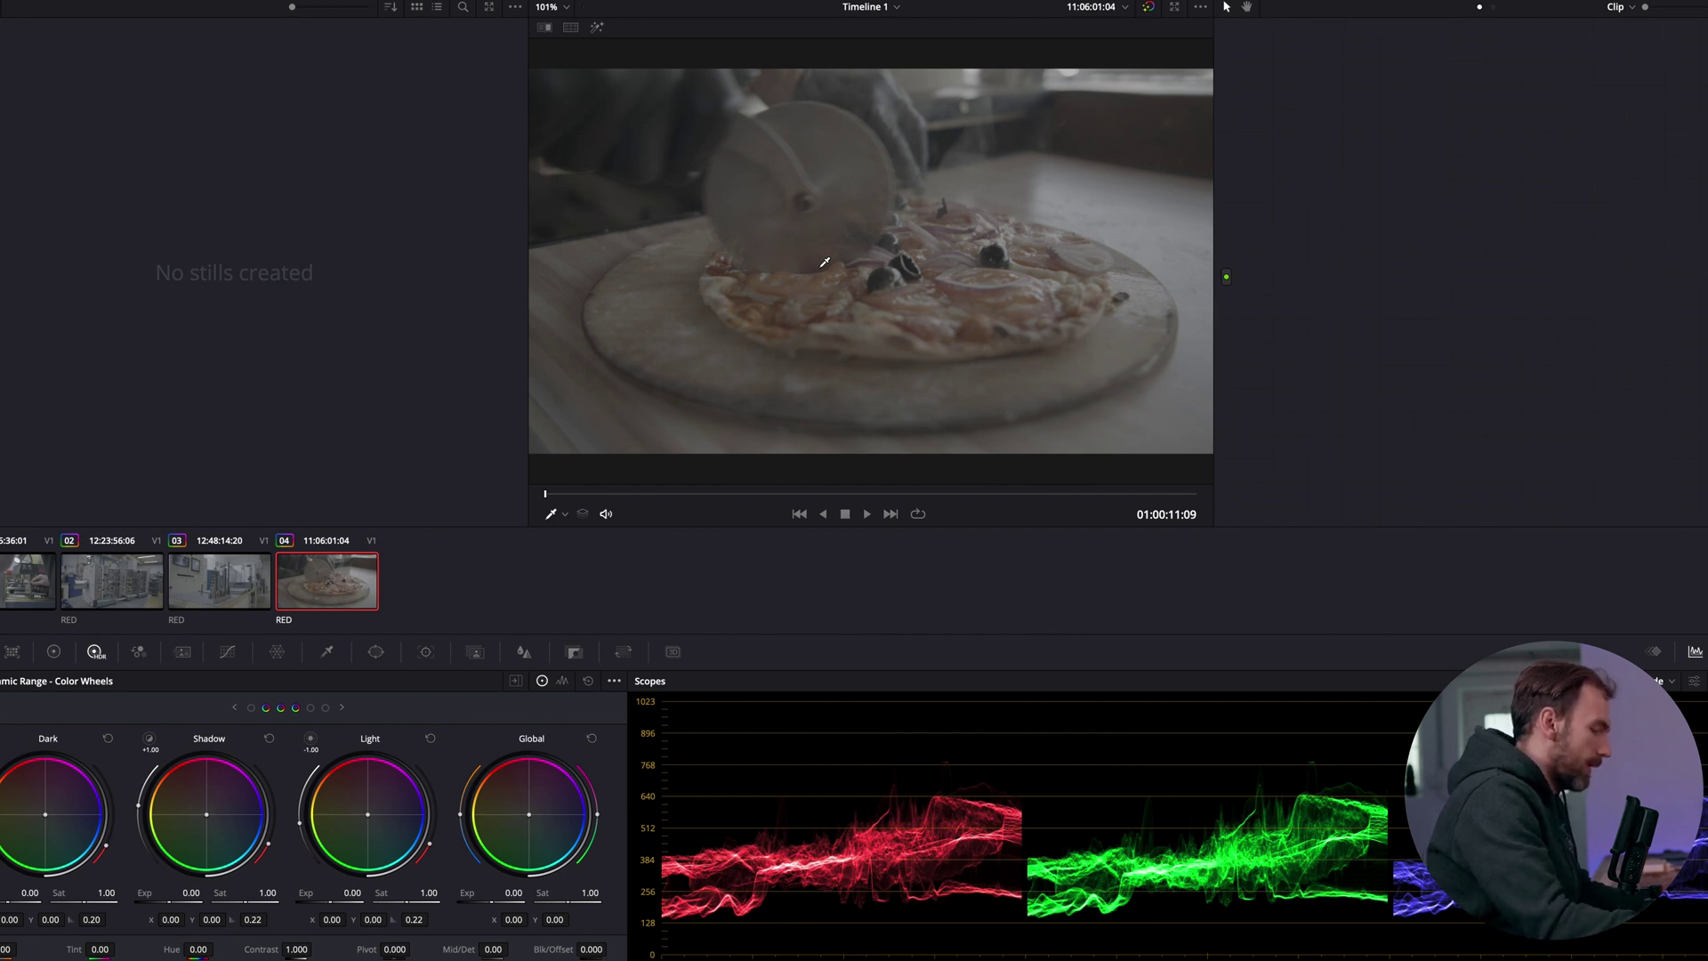
Step: Add serial nodes 01–03, parallel node 04 with mixer, serial node 06; move node 07 below; open Resolve FX
key(alt+s)
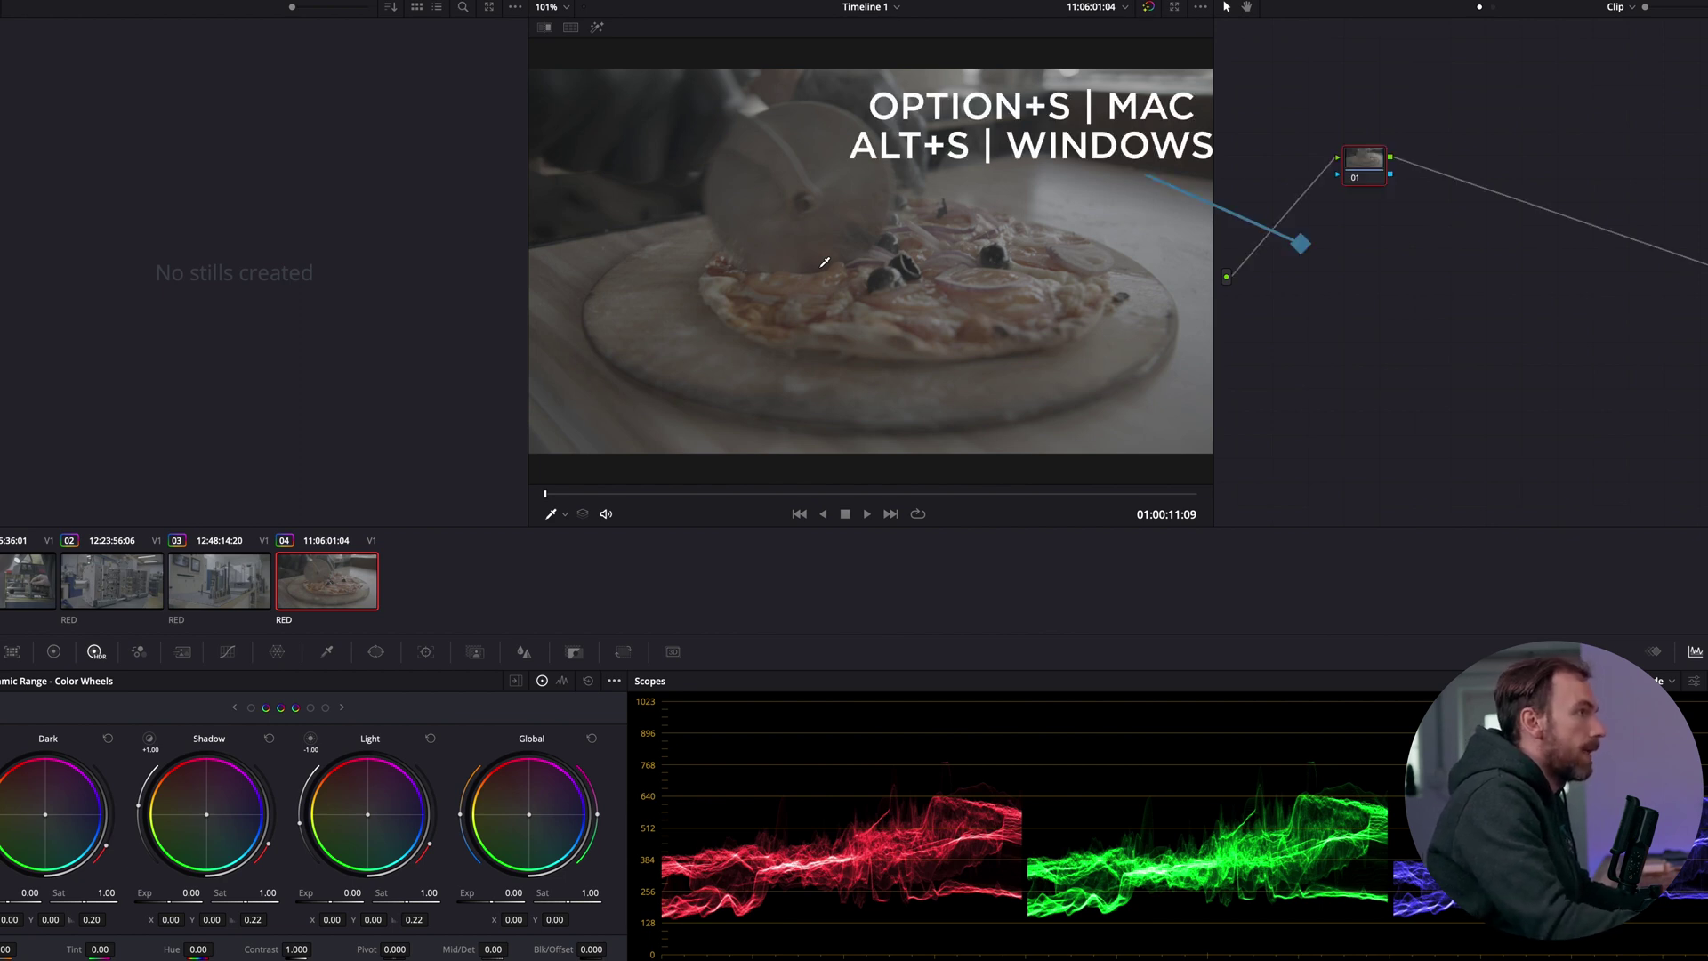
key(alt+s)
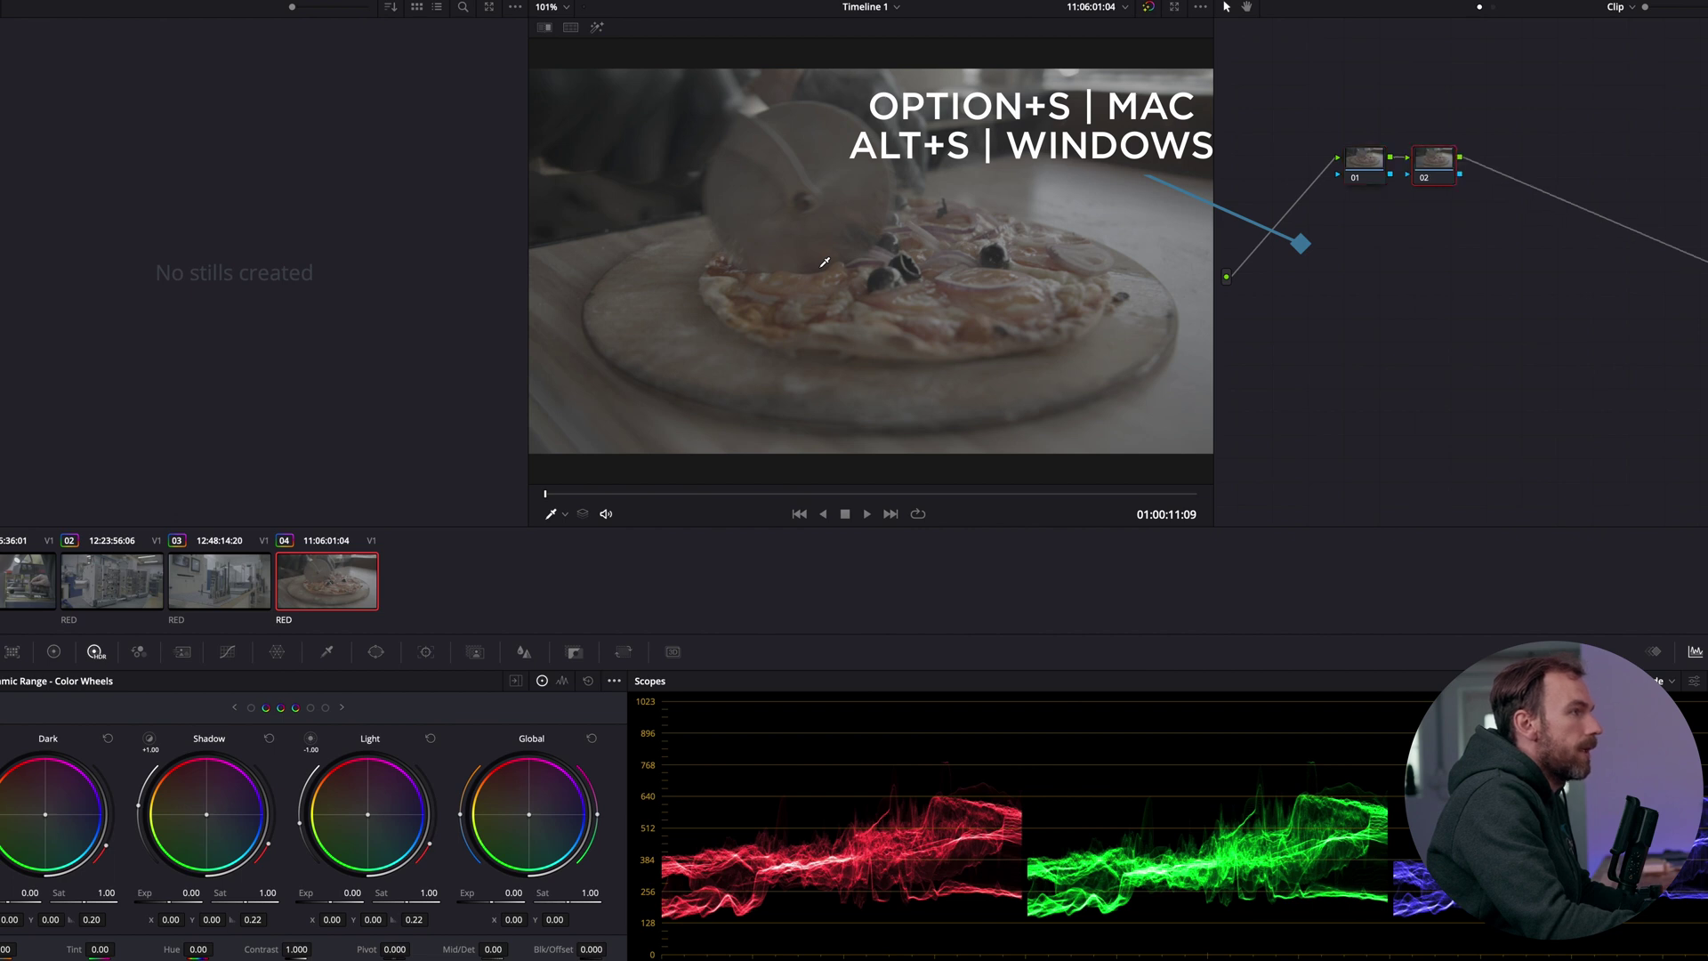
key(alt+s)
key(alt+p)
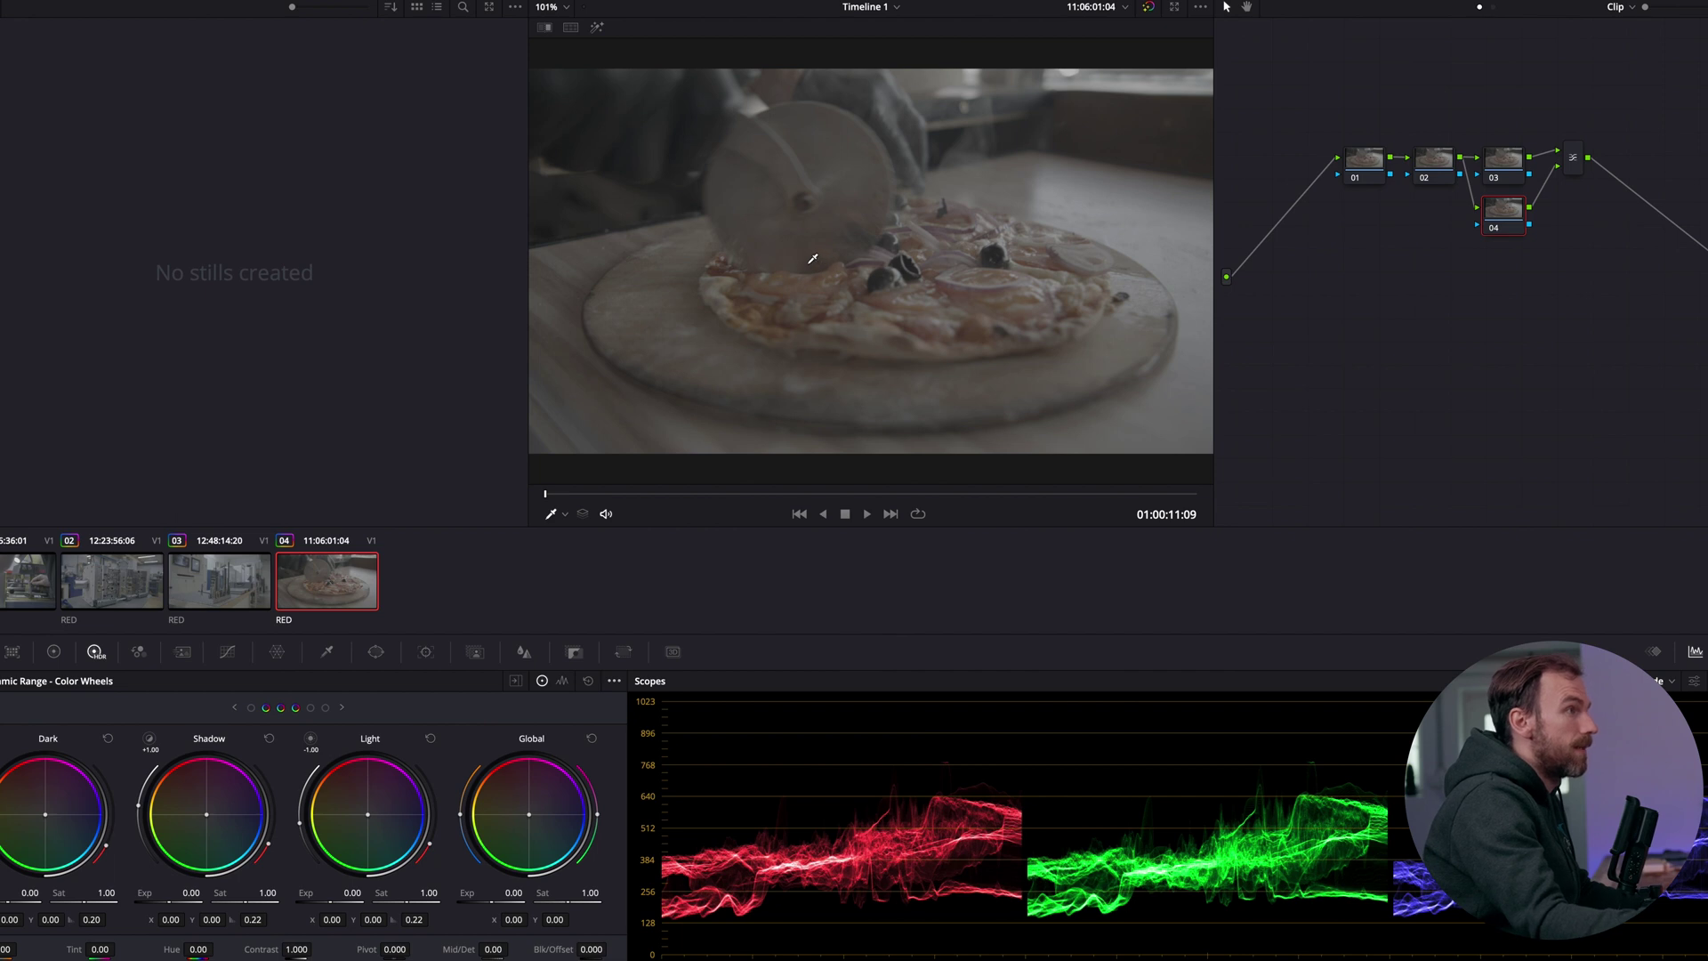
key(alt+s)
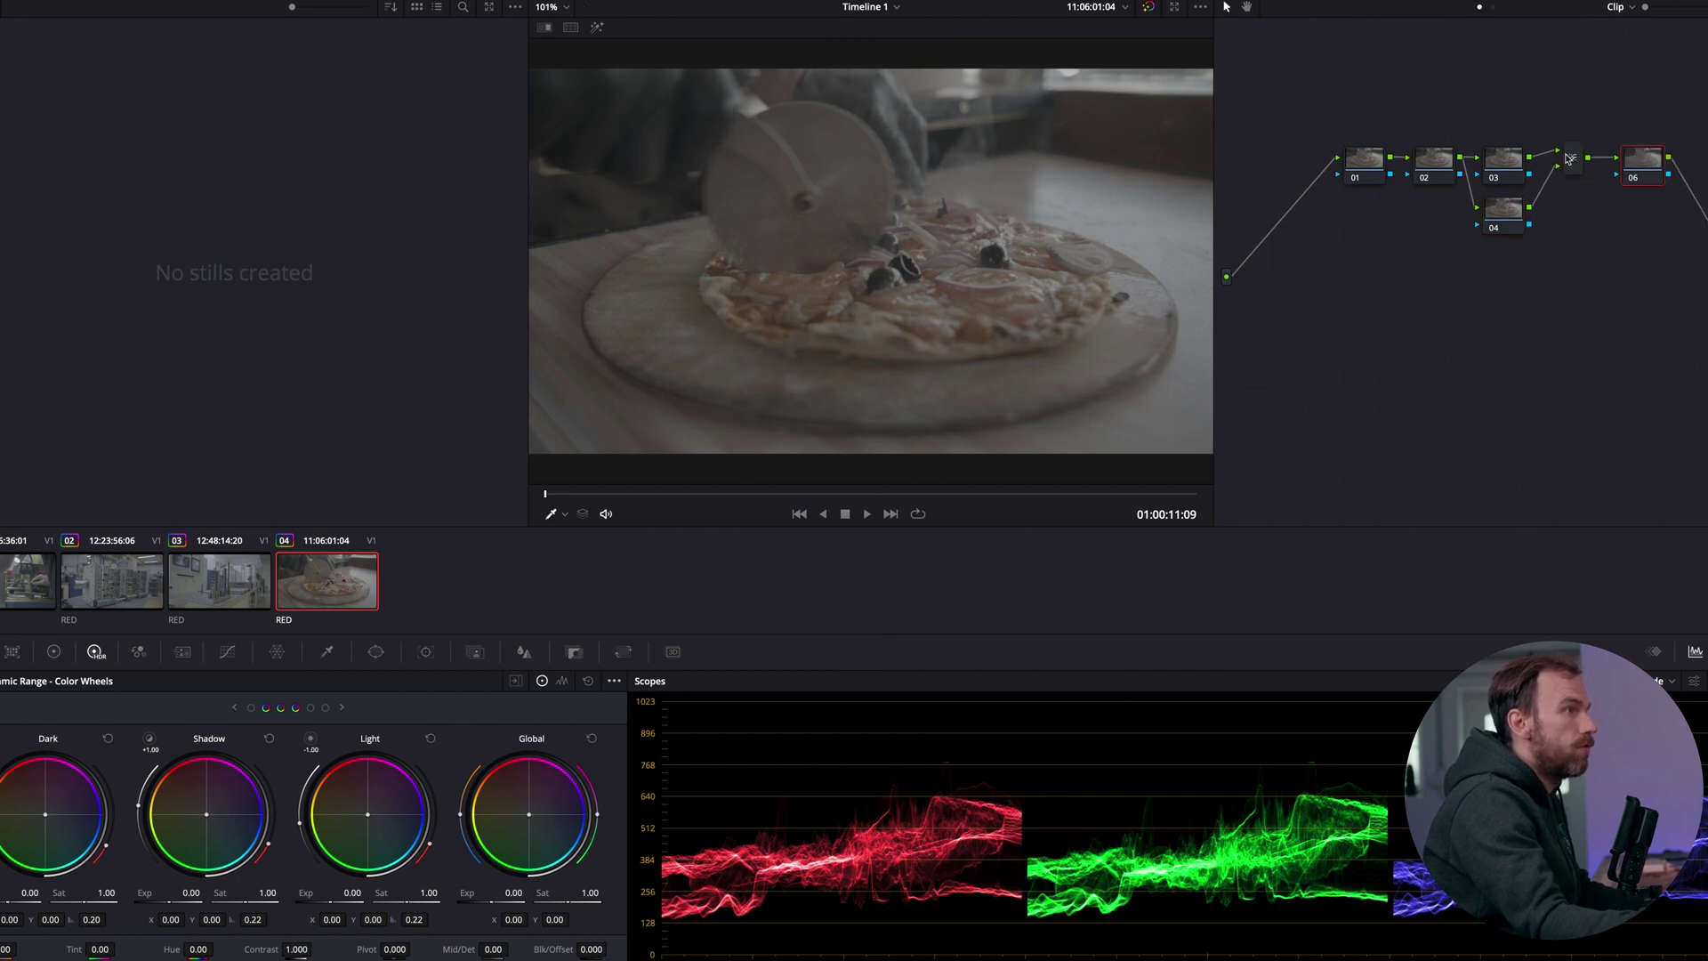
drag(1367, 105, 1690, 236)
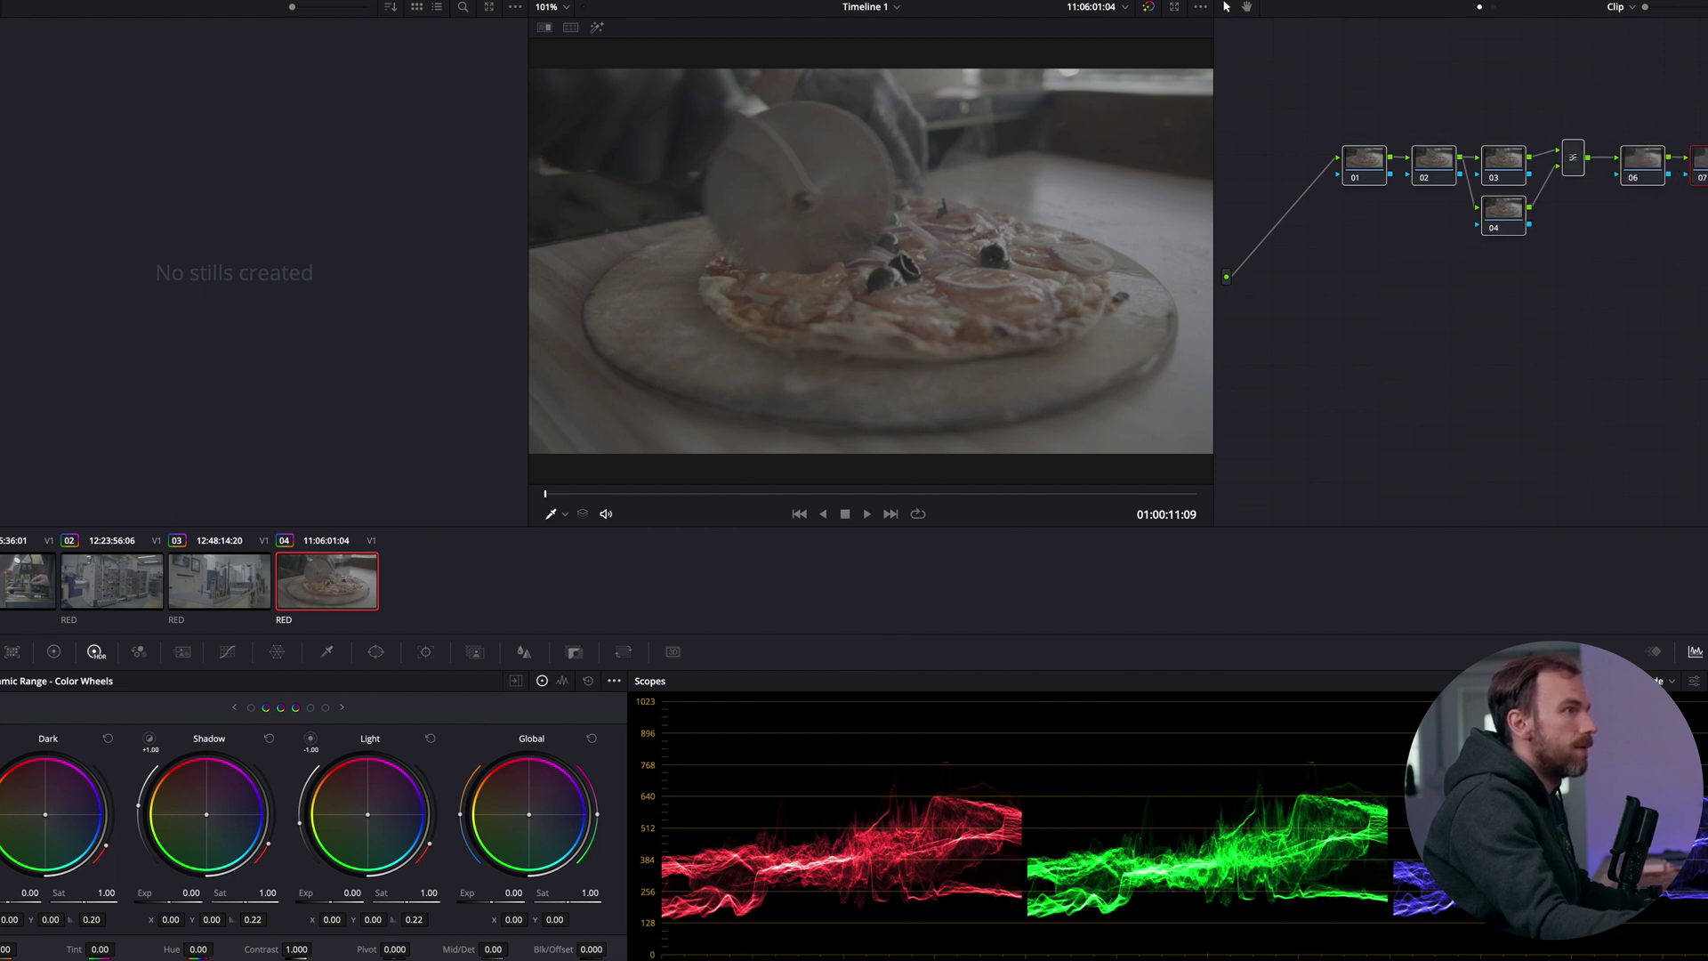
drag(1642, 164, 1337, 365)
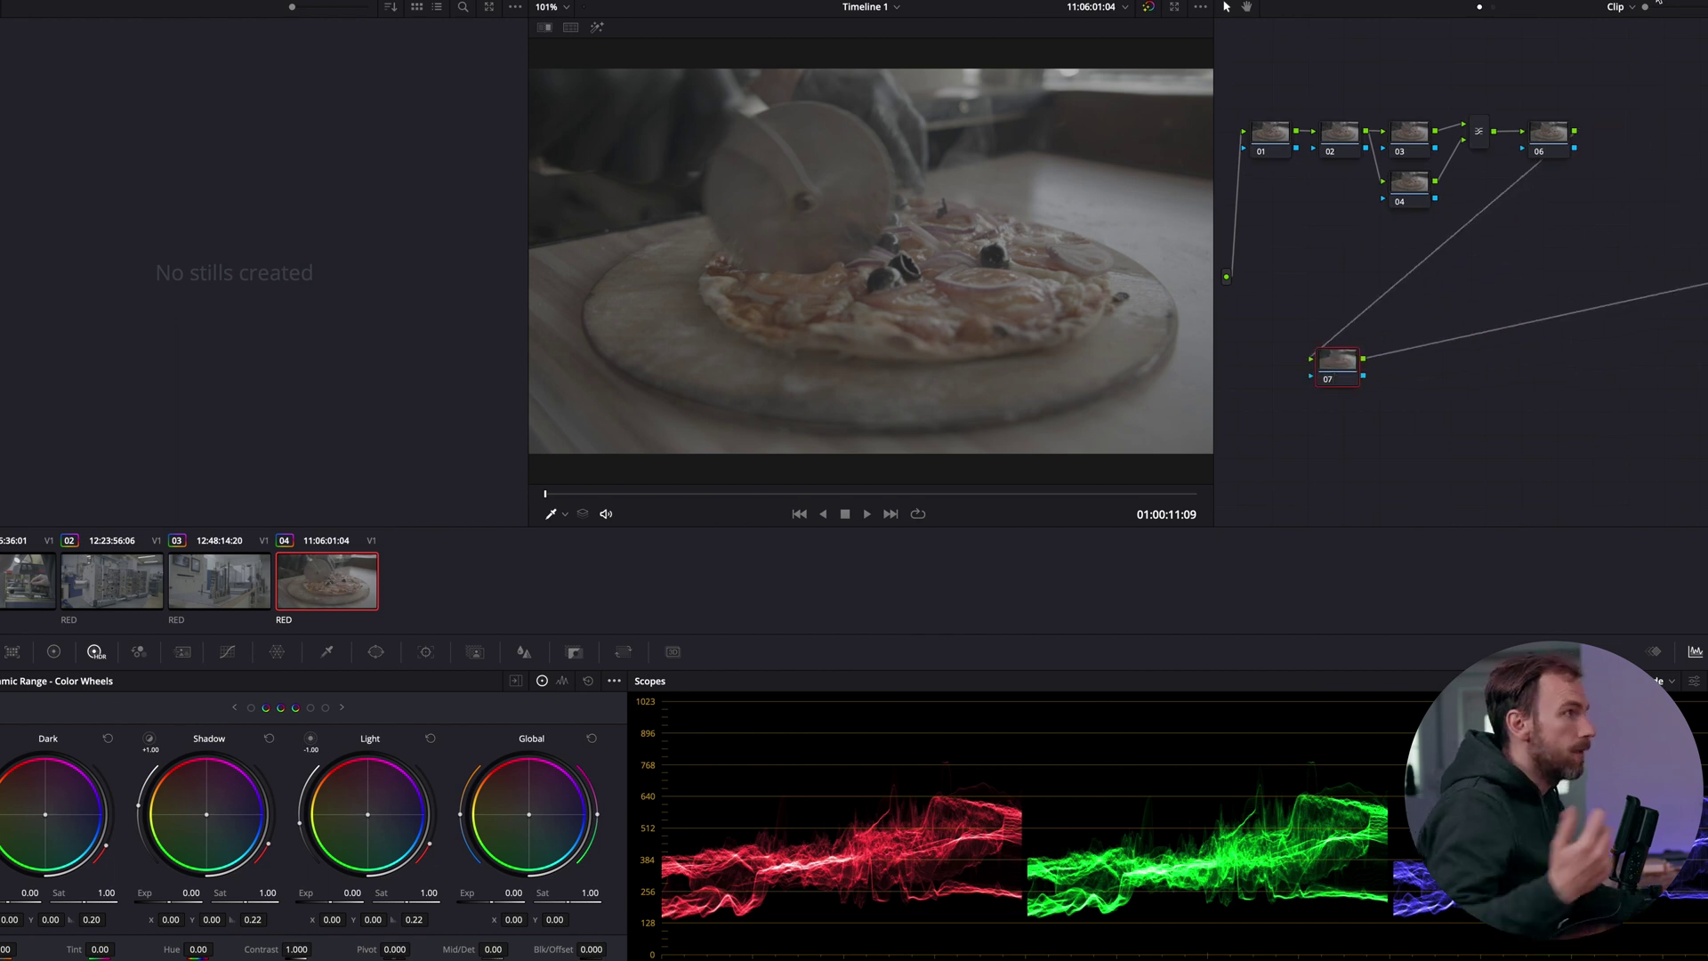
click(1659, 3)
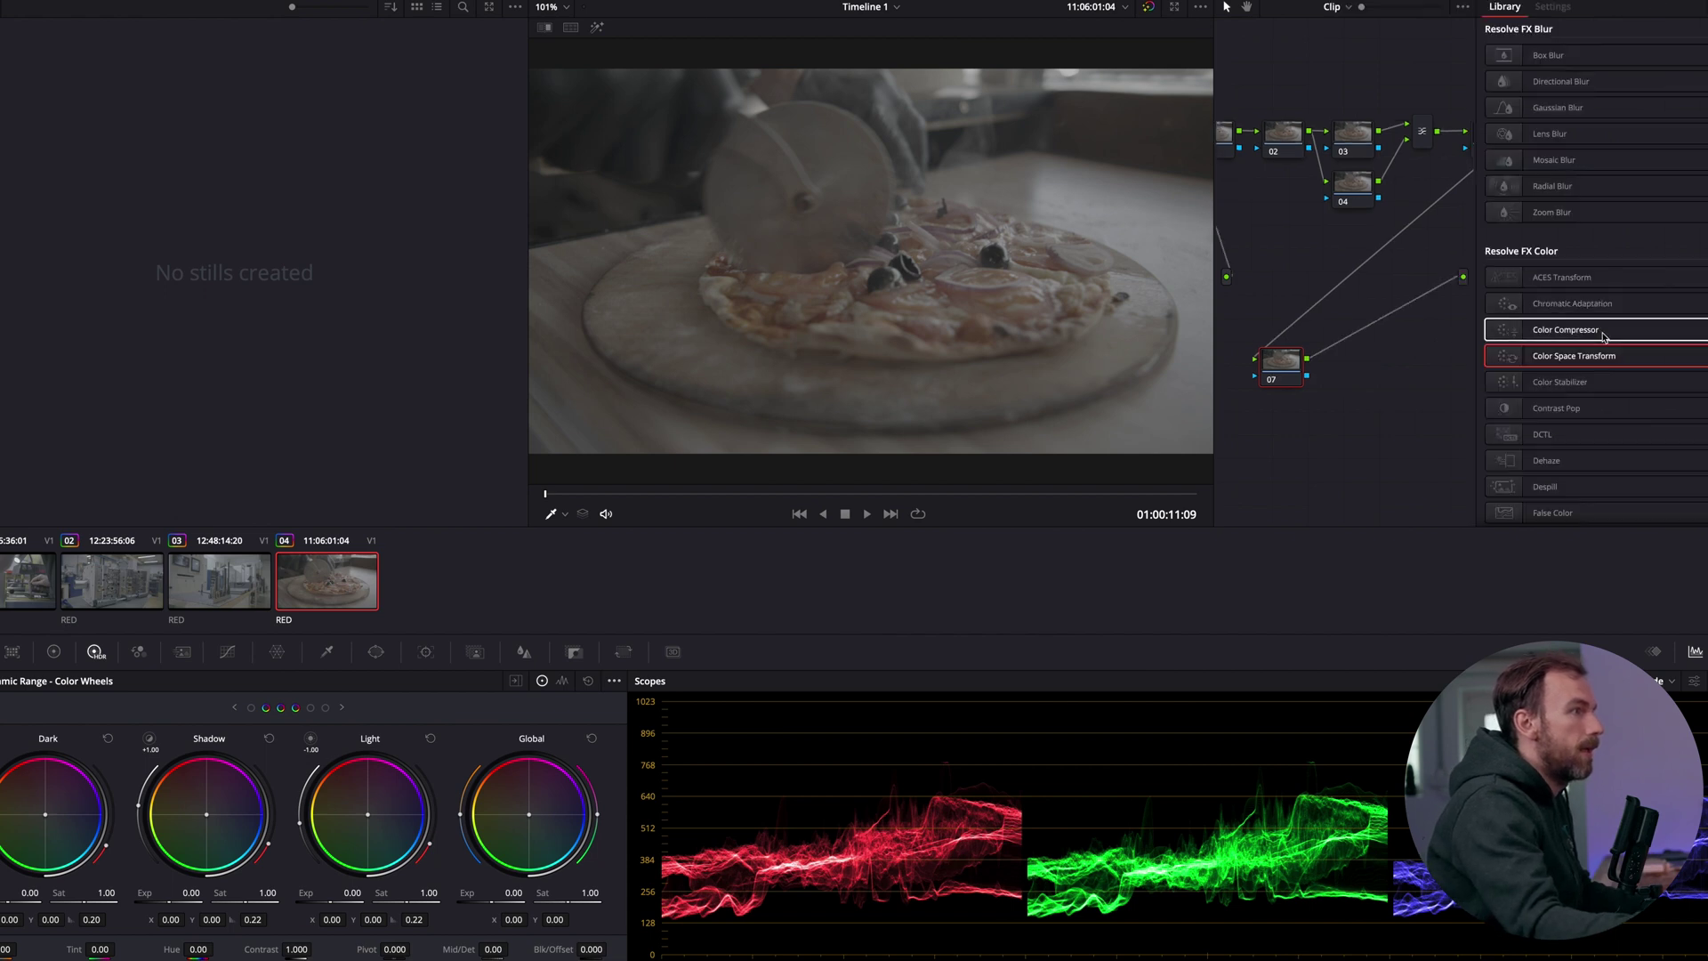
Step: Apply Color Space Transform to node 07 with input REDWideGamutRGB and RED Log3G10 gamma
drag(1614, 357, 1287, 377)
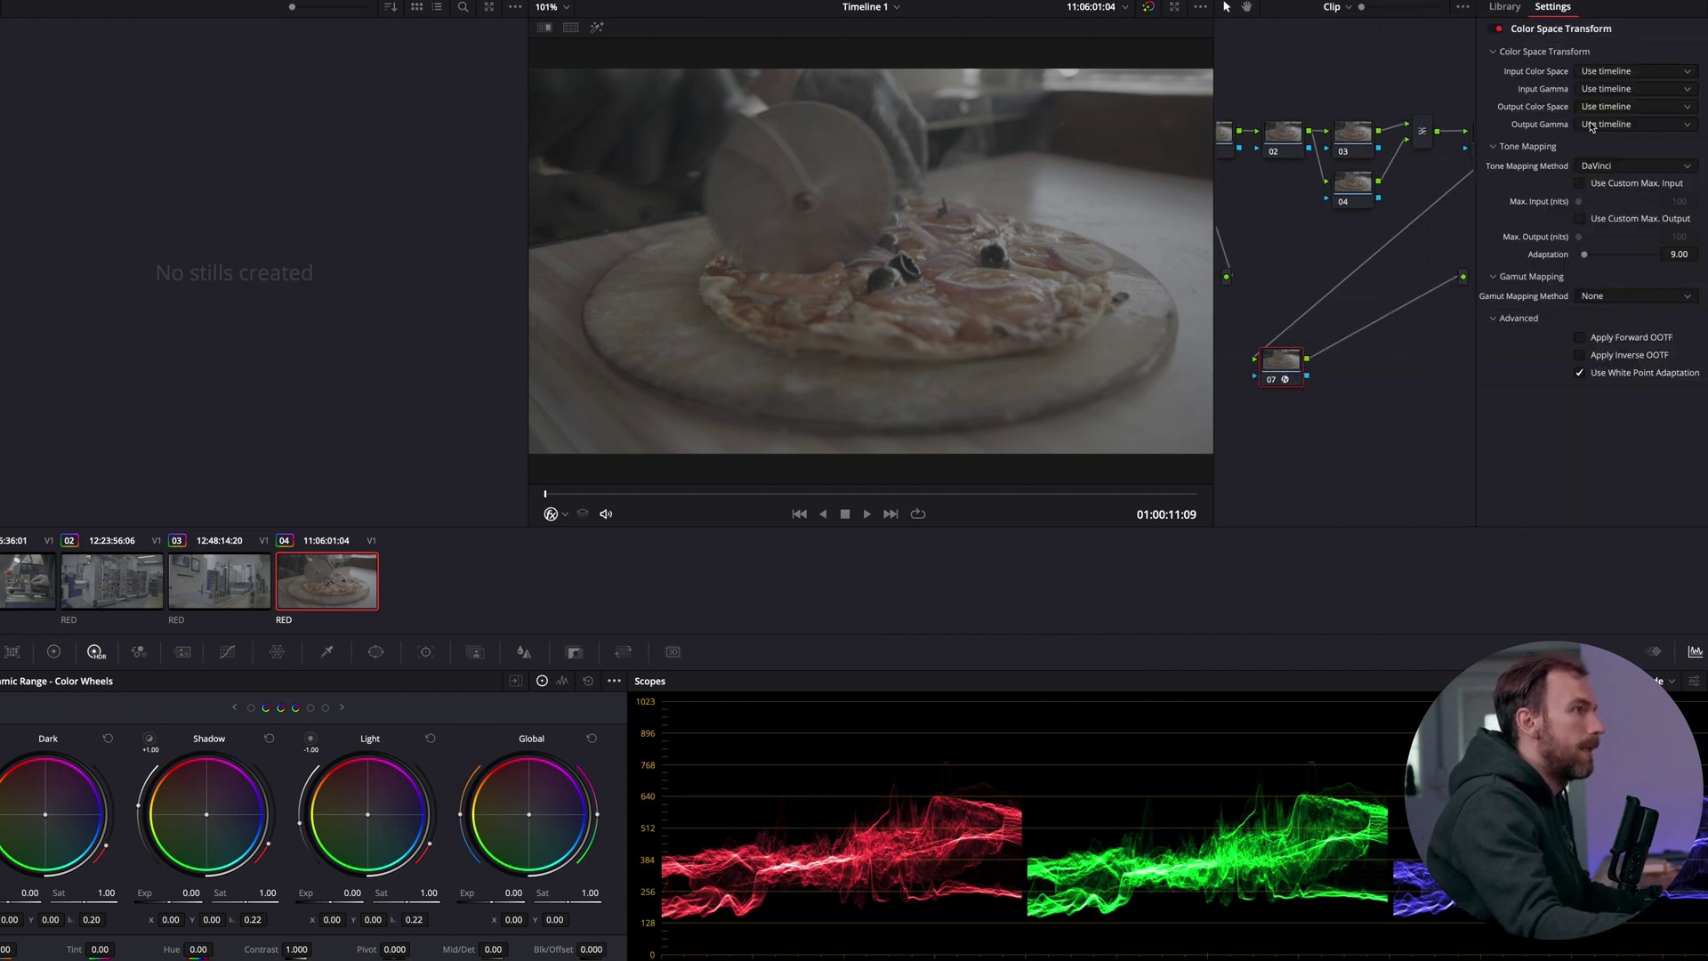
click(1658, 74)
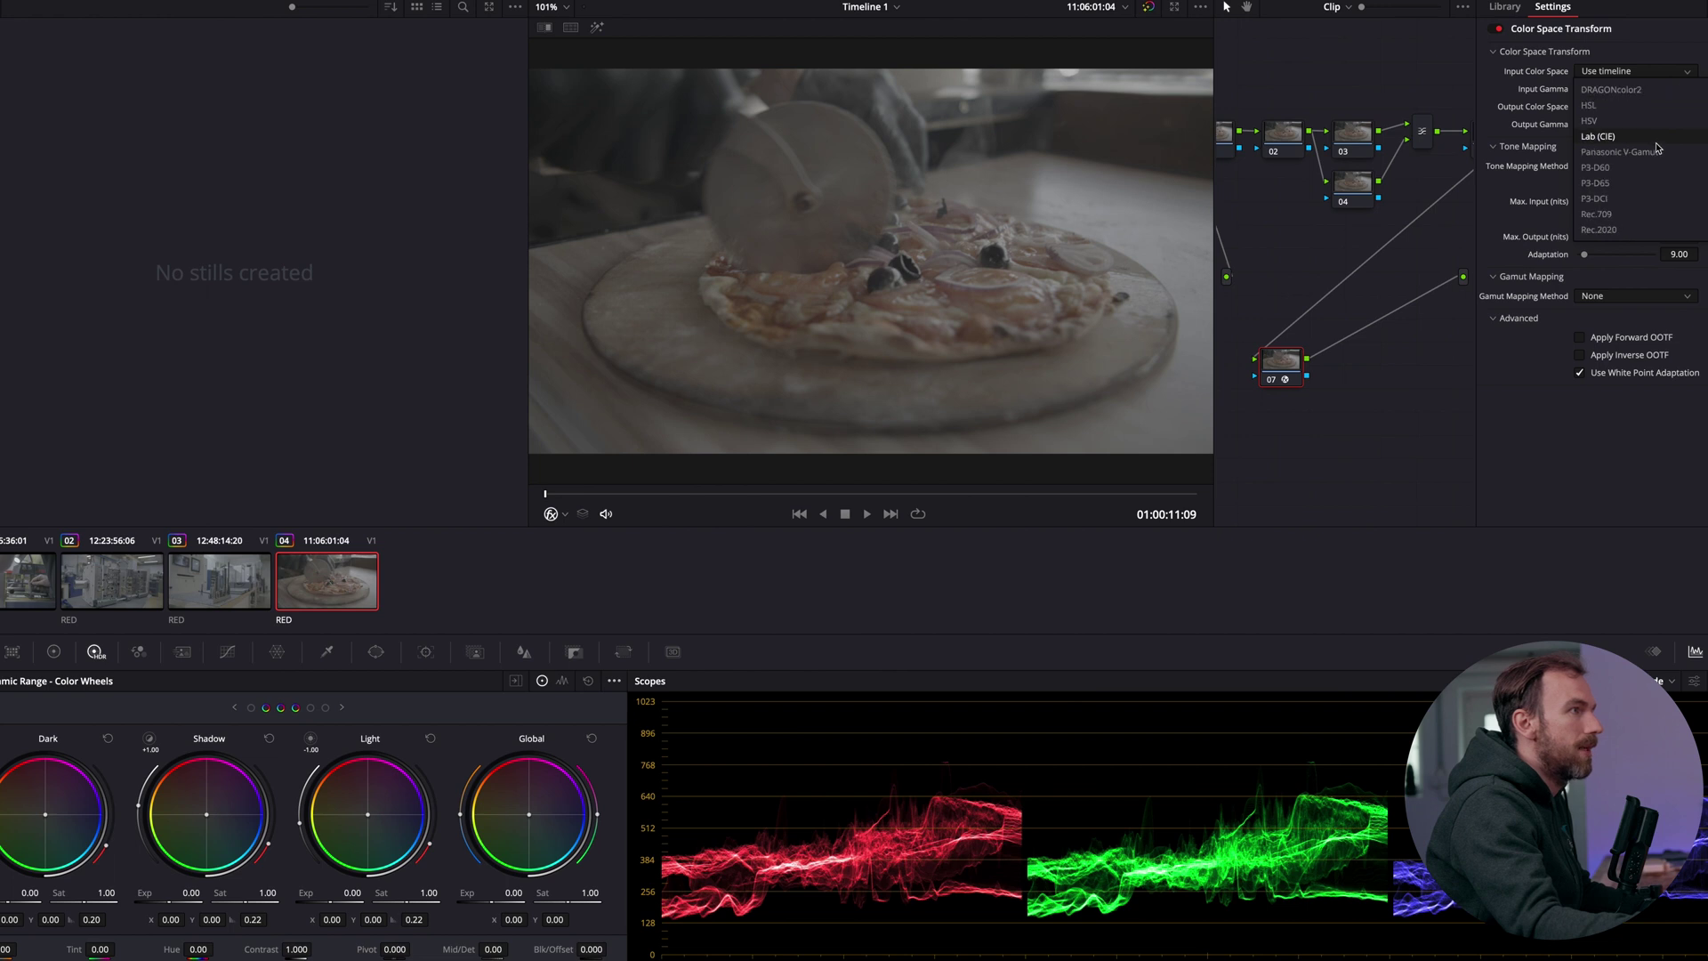
scroll(1658, 148, down, 3)
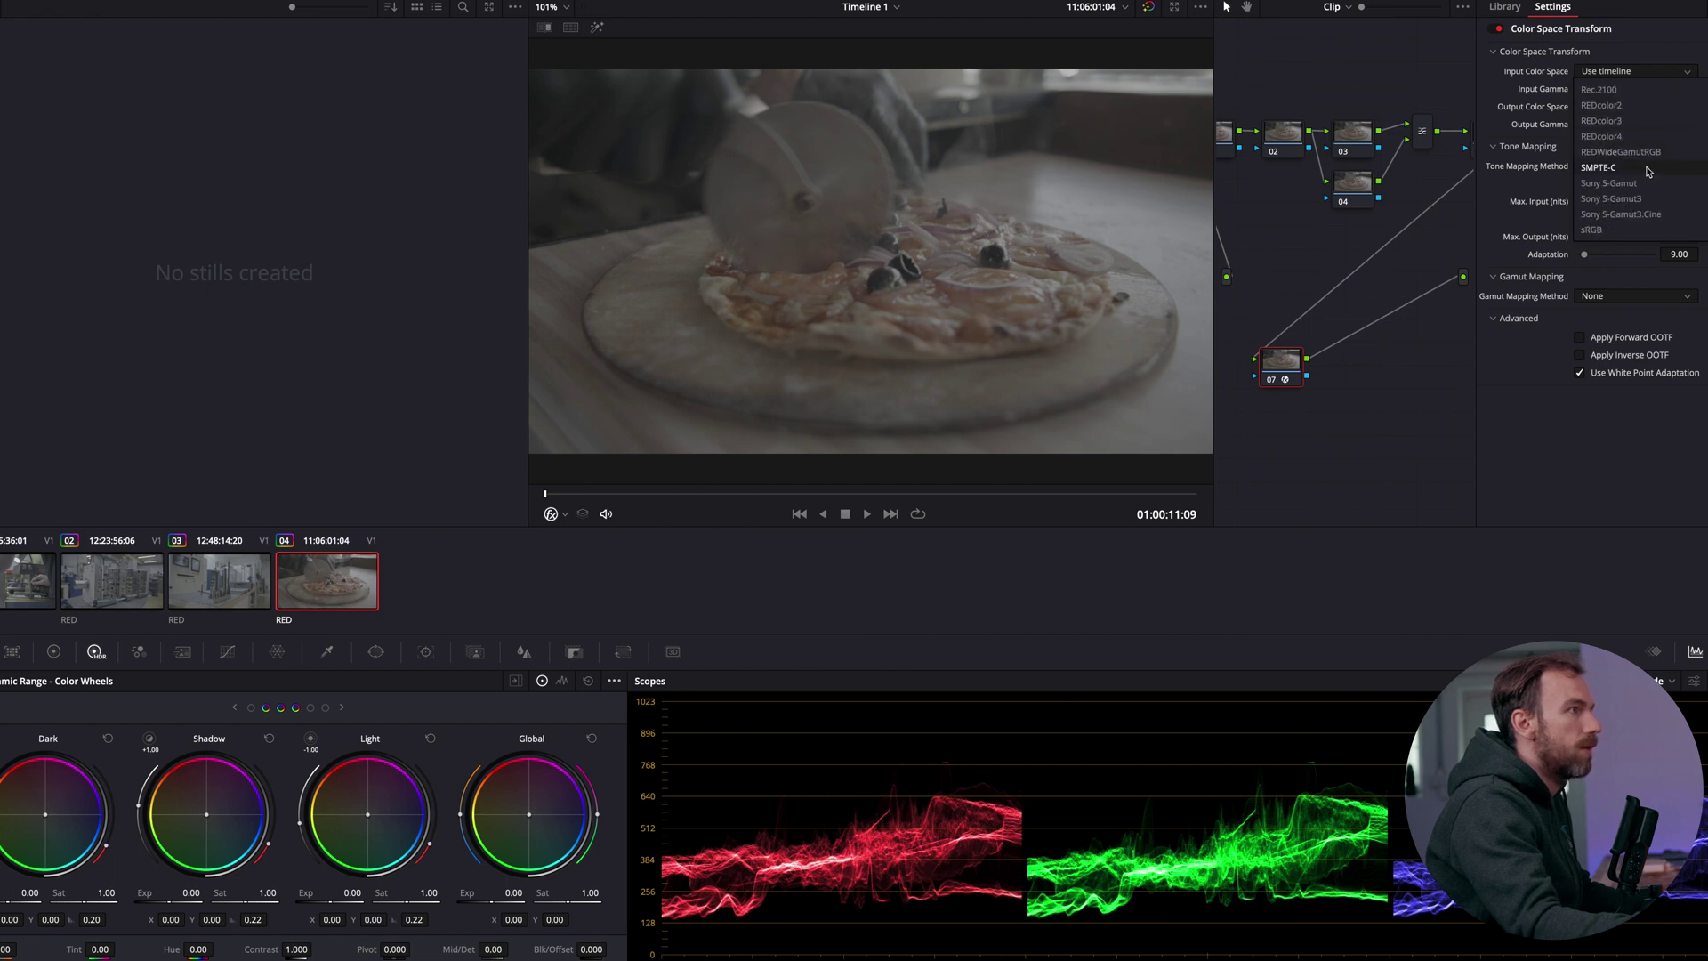
click(1647, 155)
click(1628, 90)
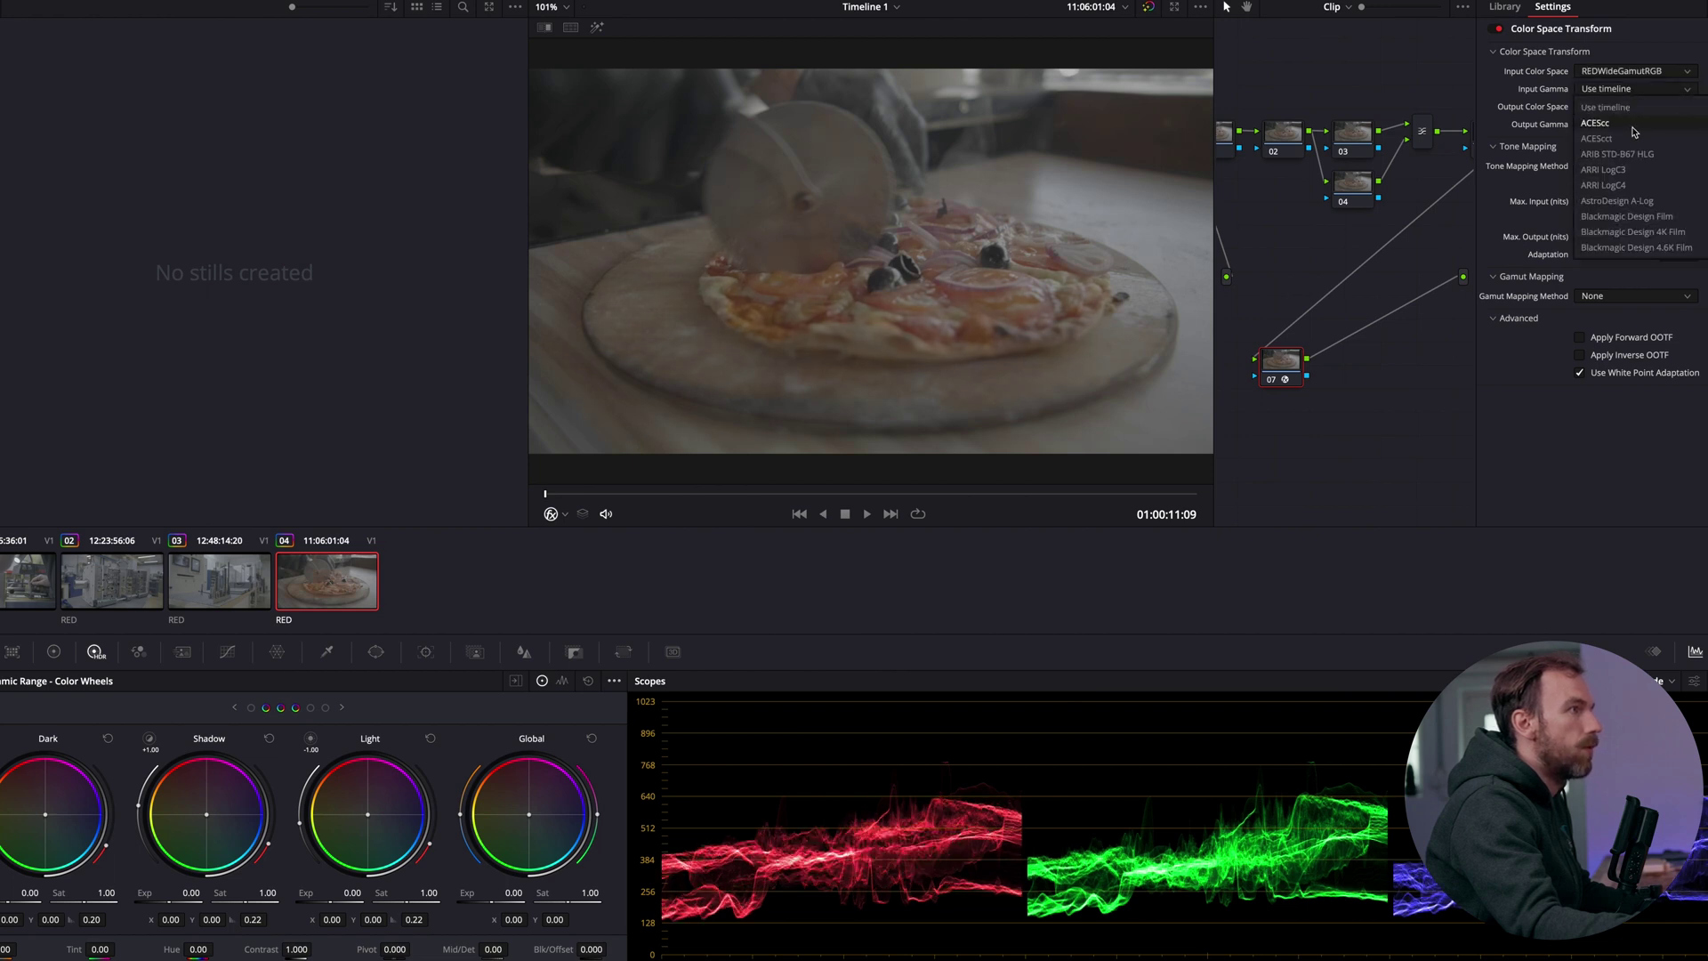
scroll(1633, 133, down, 10)
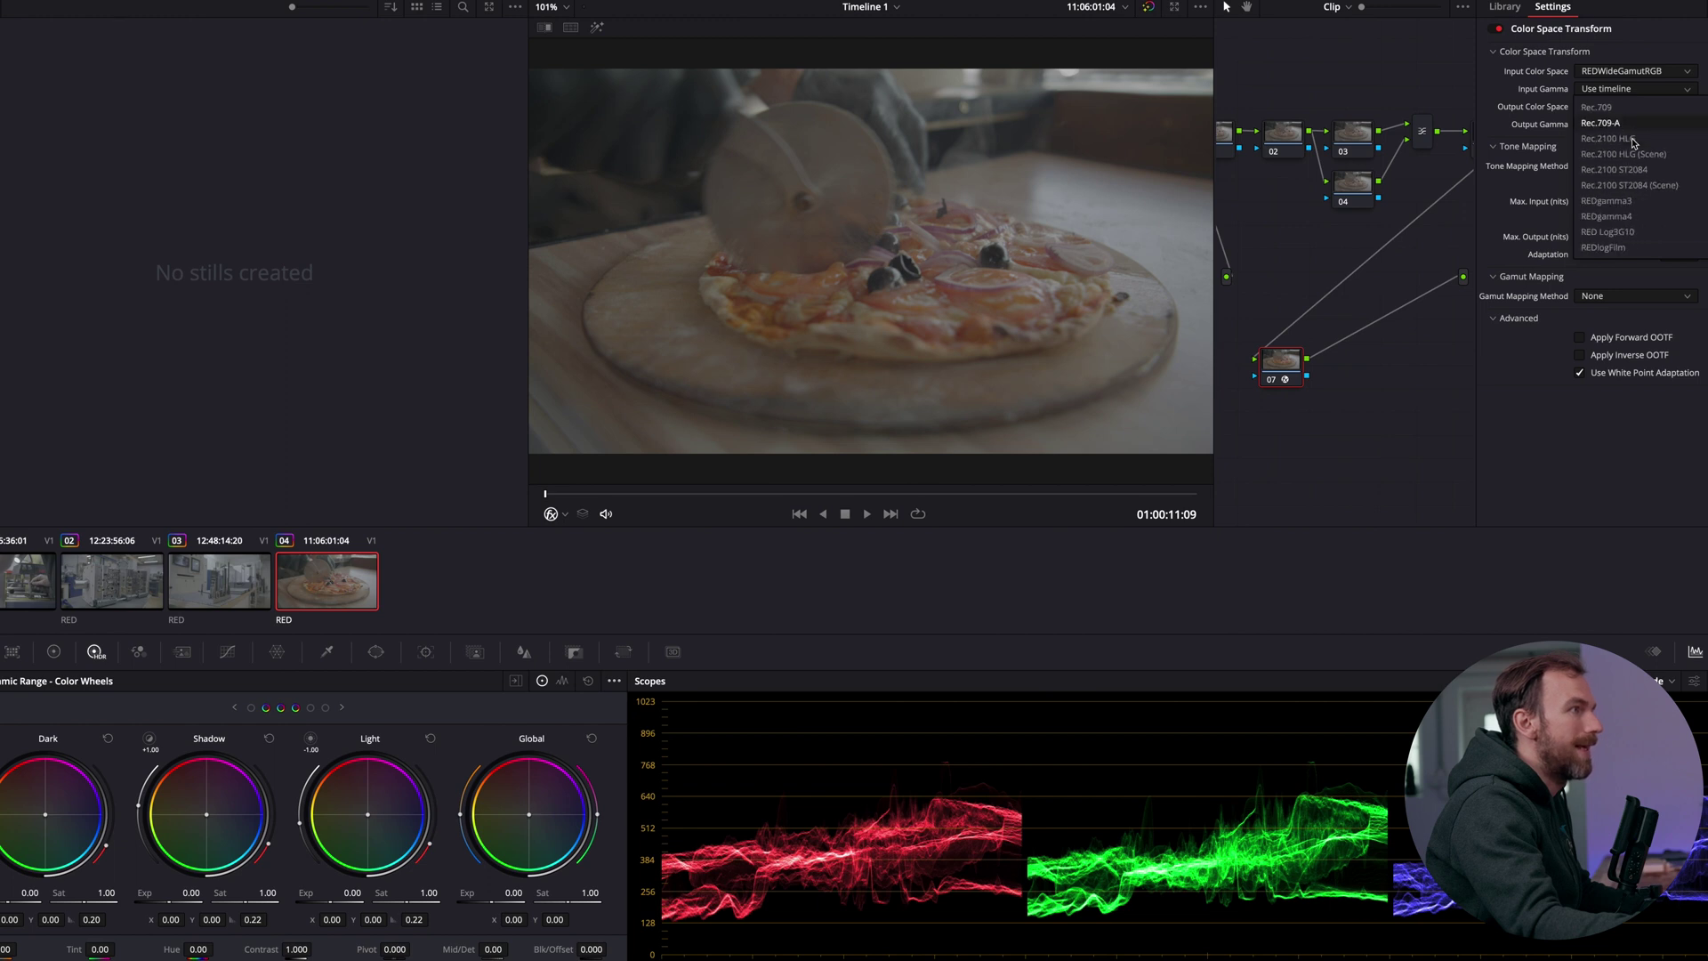
click(1648, 234)
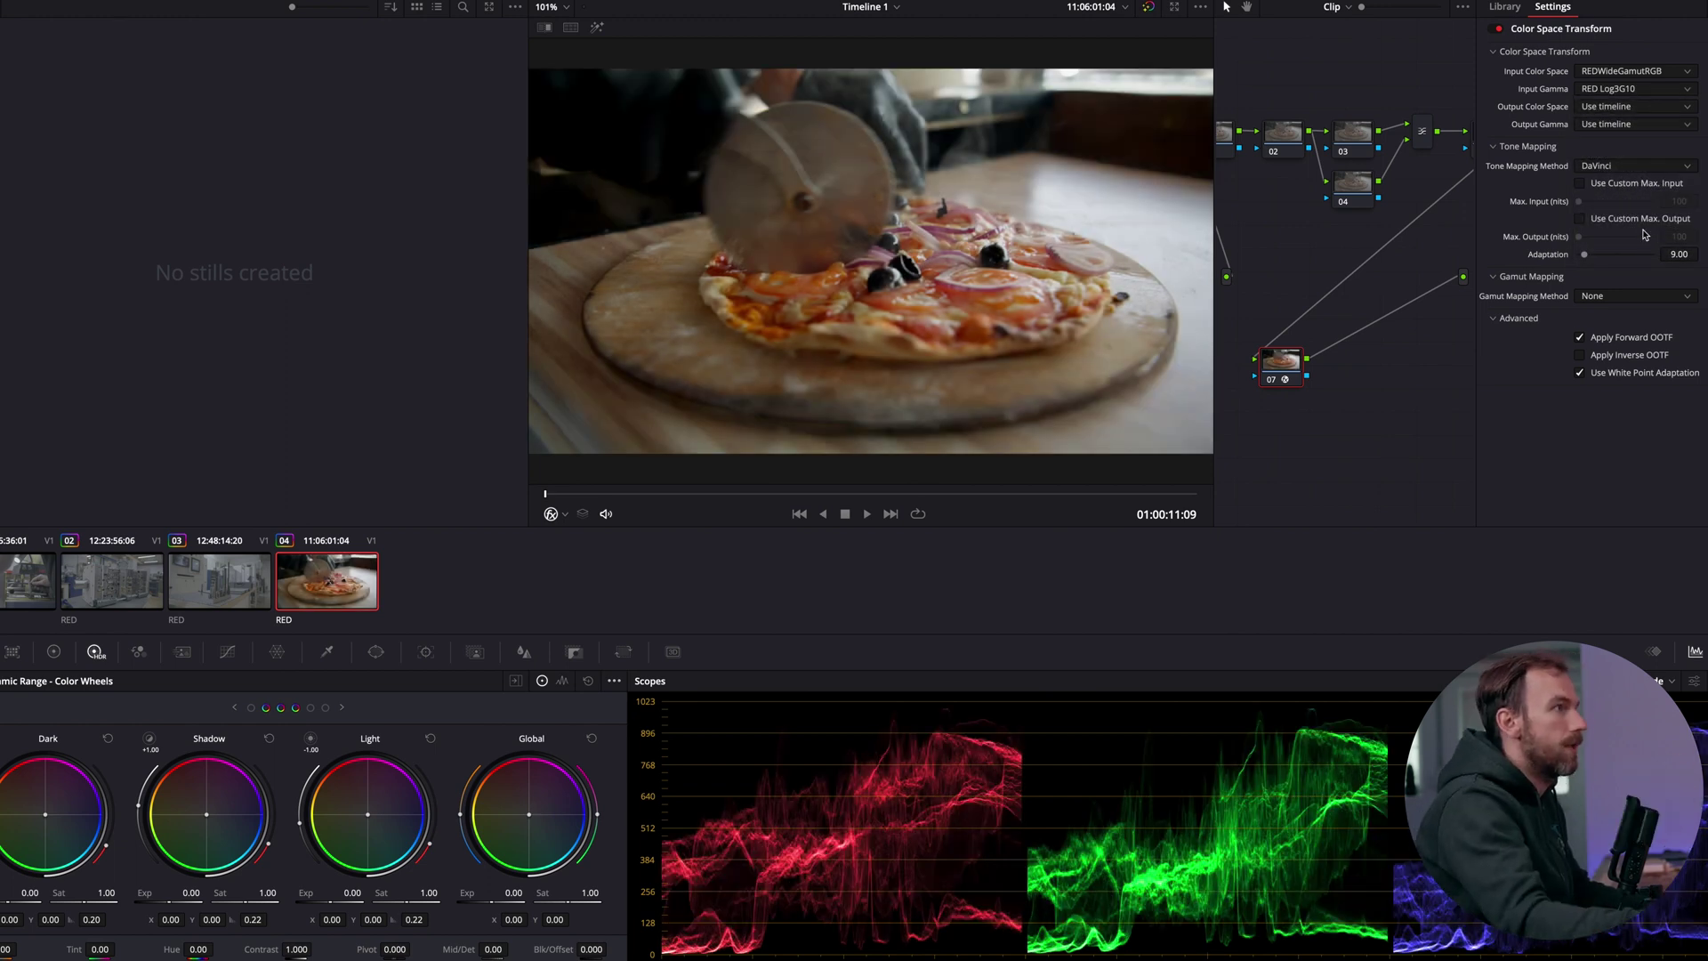
Step: Set the transform's output to Rec.709 colour space with Gamma 2.4
click(1653, 111)
scroll(1646, 173, down, 8)
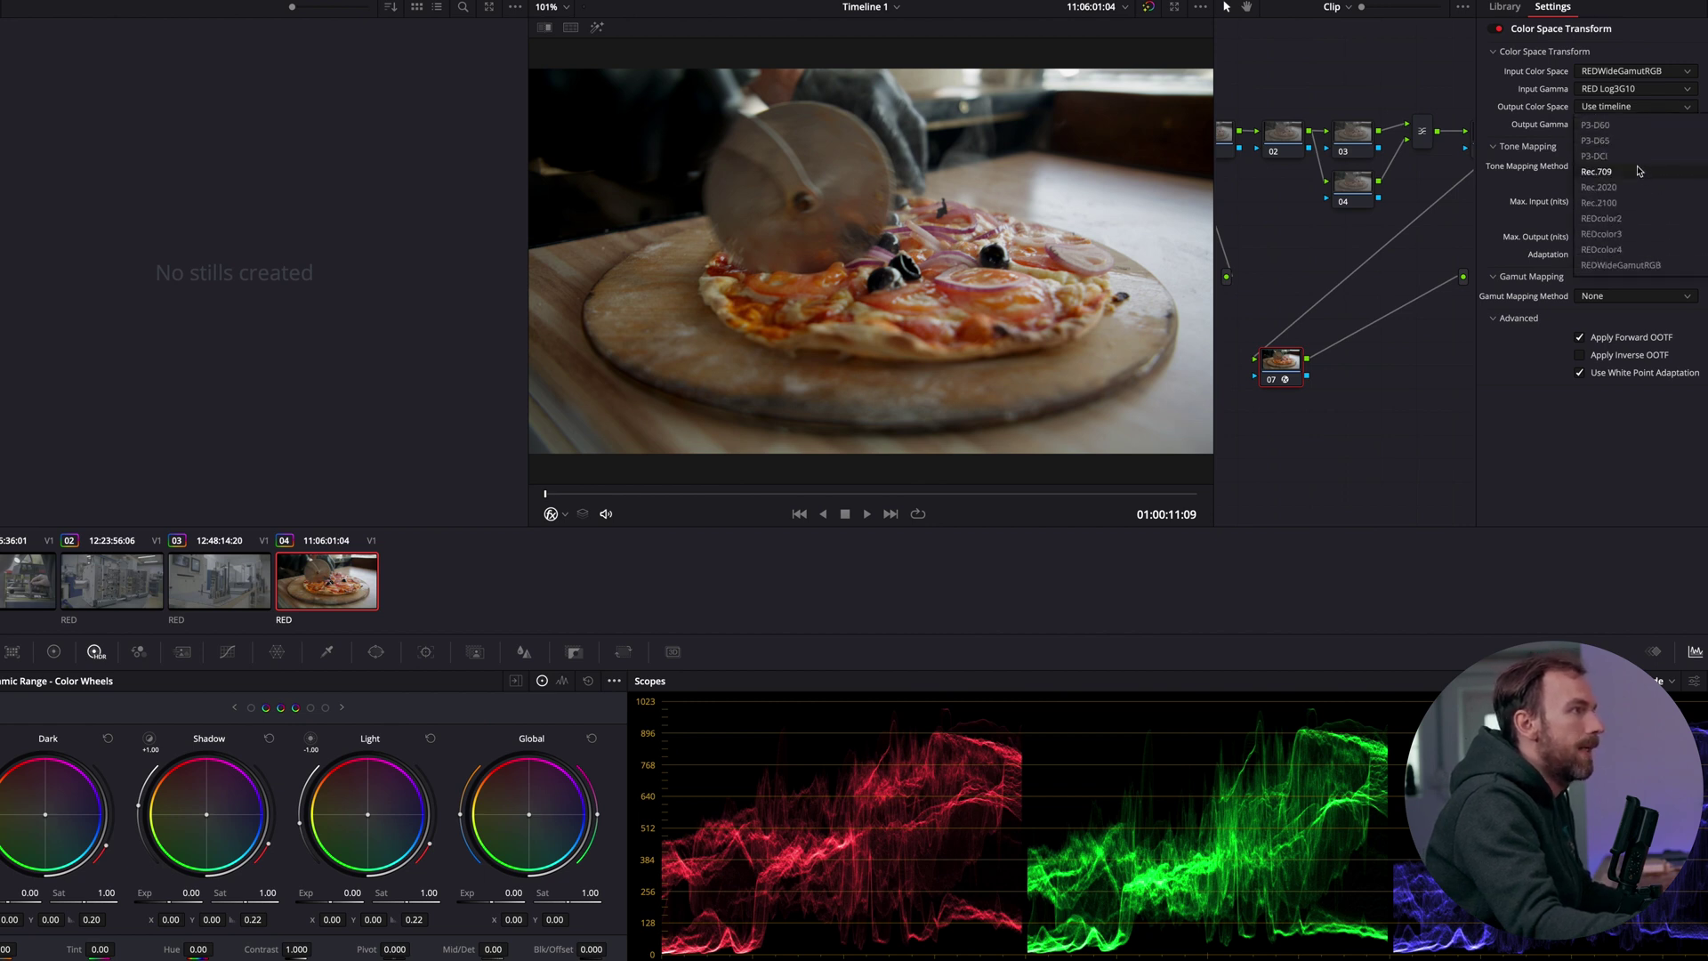
click(1634, 174)
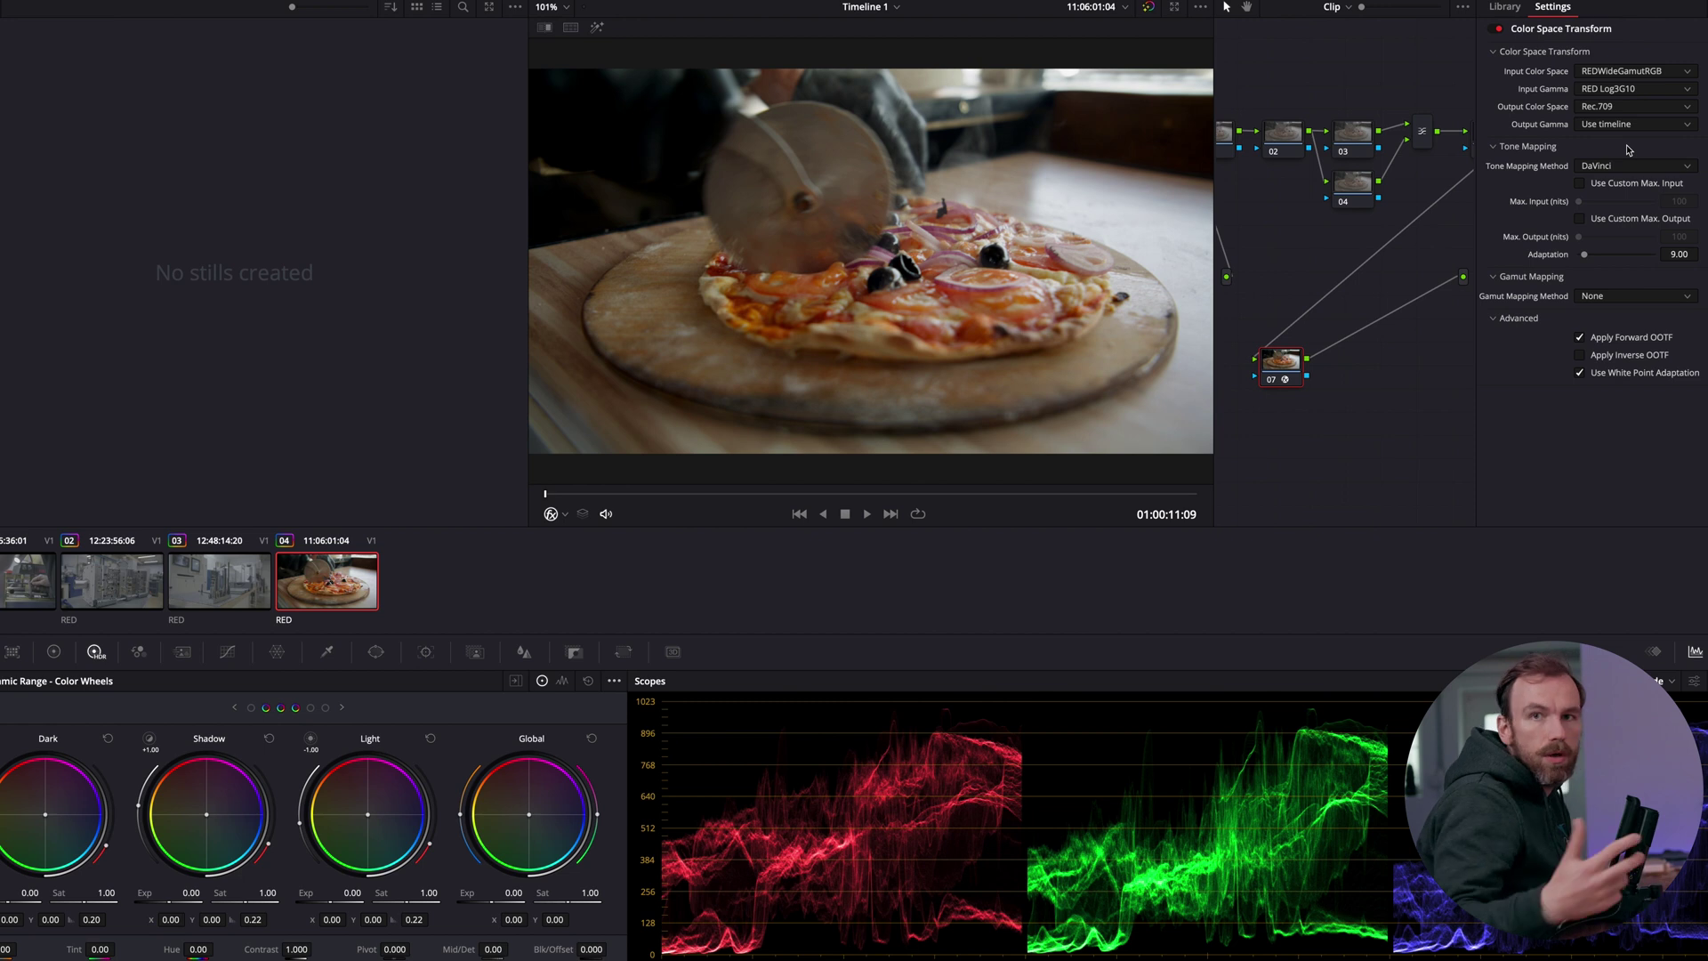
click(1632, 126)
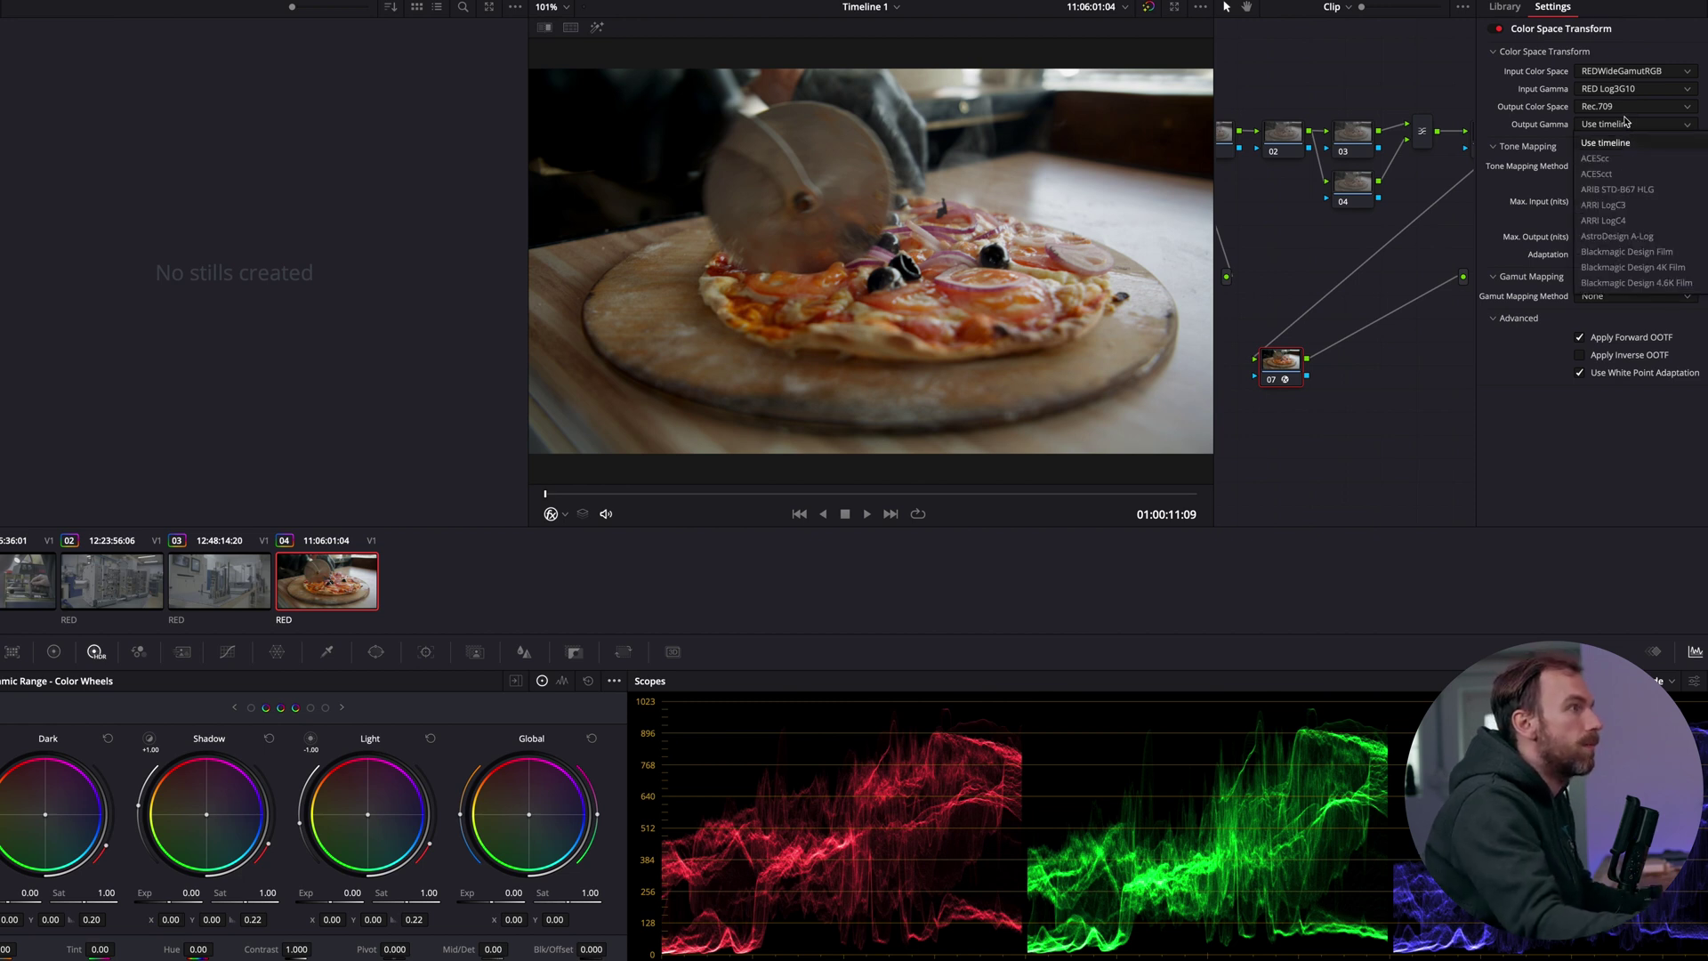
scroll(1642, 204, down, 8)
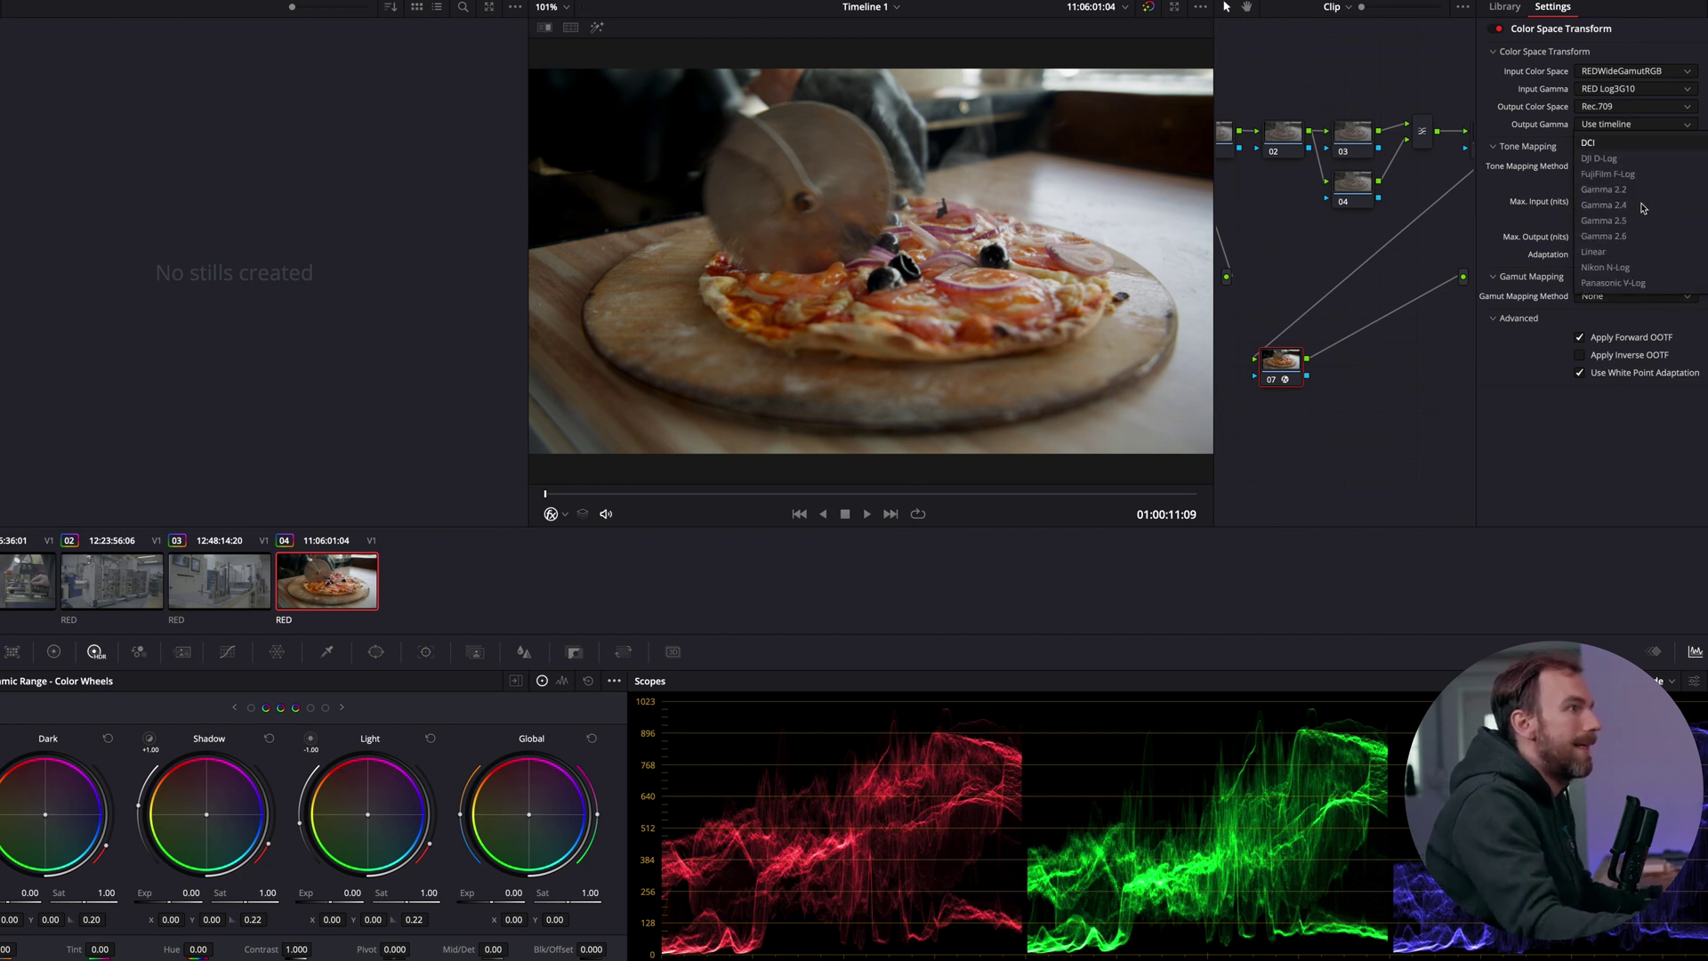
click(1605, 205)
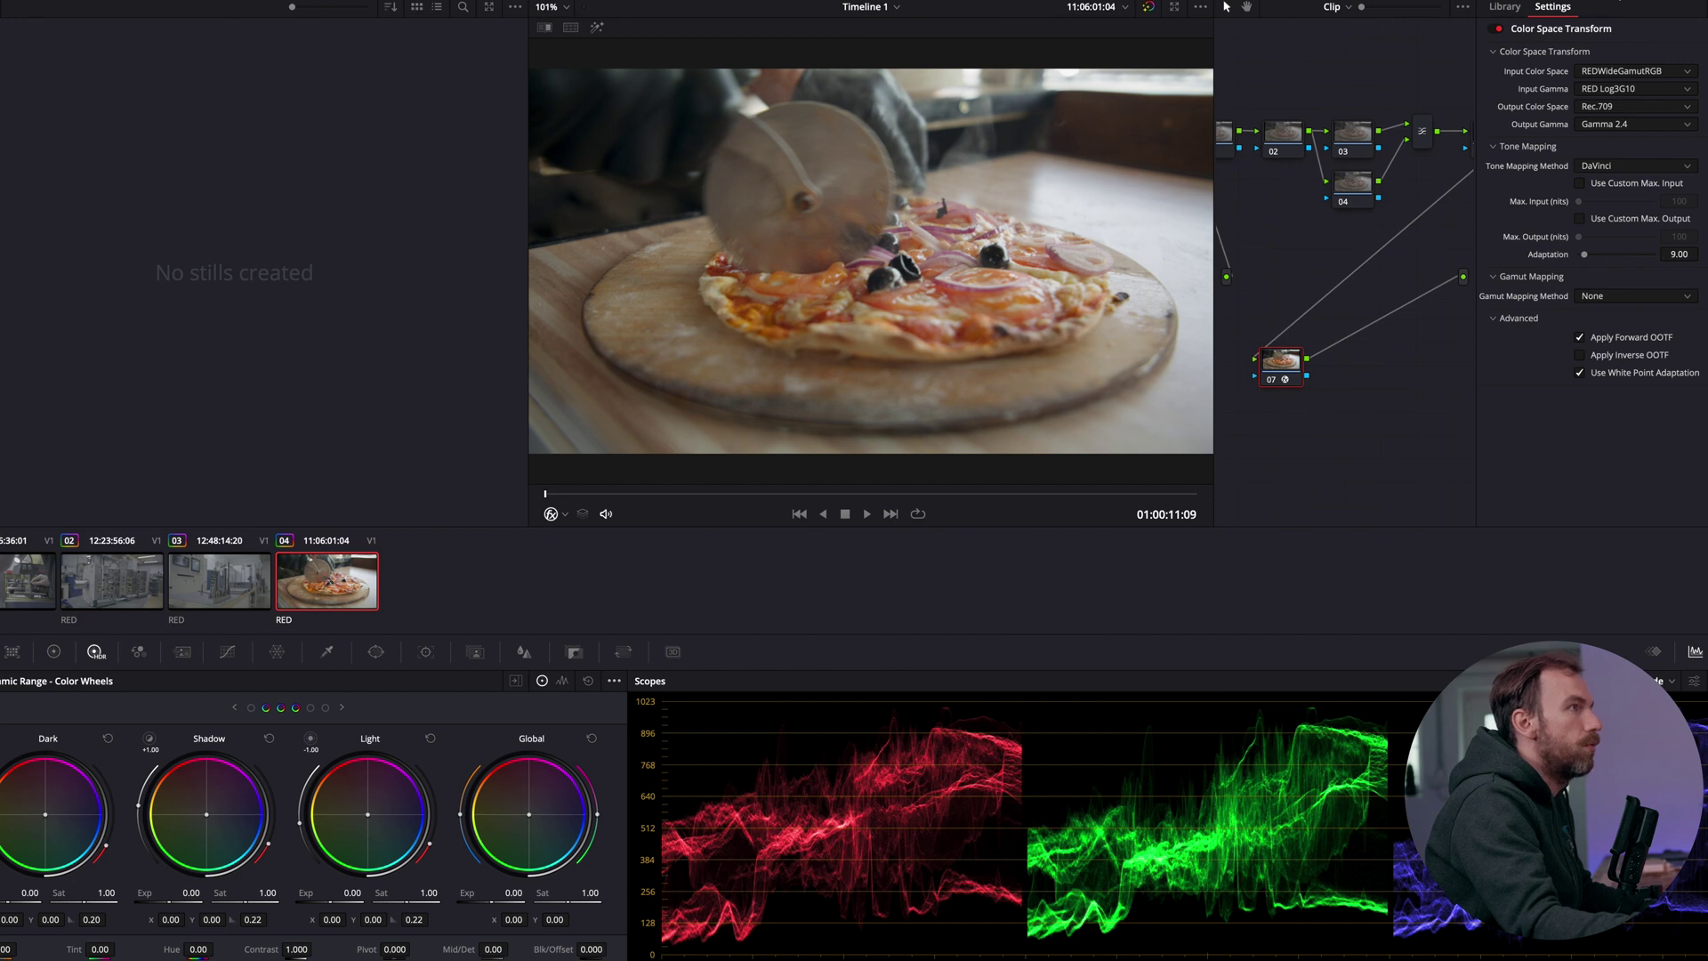
Step: Move node 07 to the end of the chain and label it 'CST'
drag(1350, 365, 1660, 145)
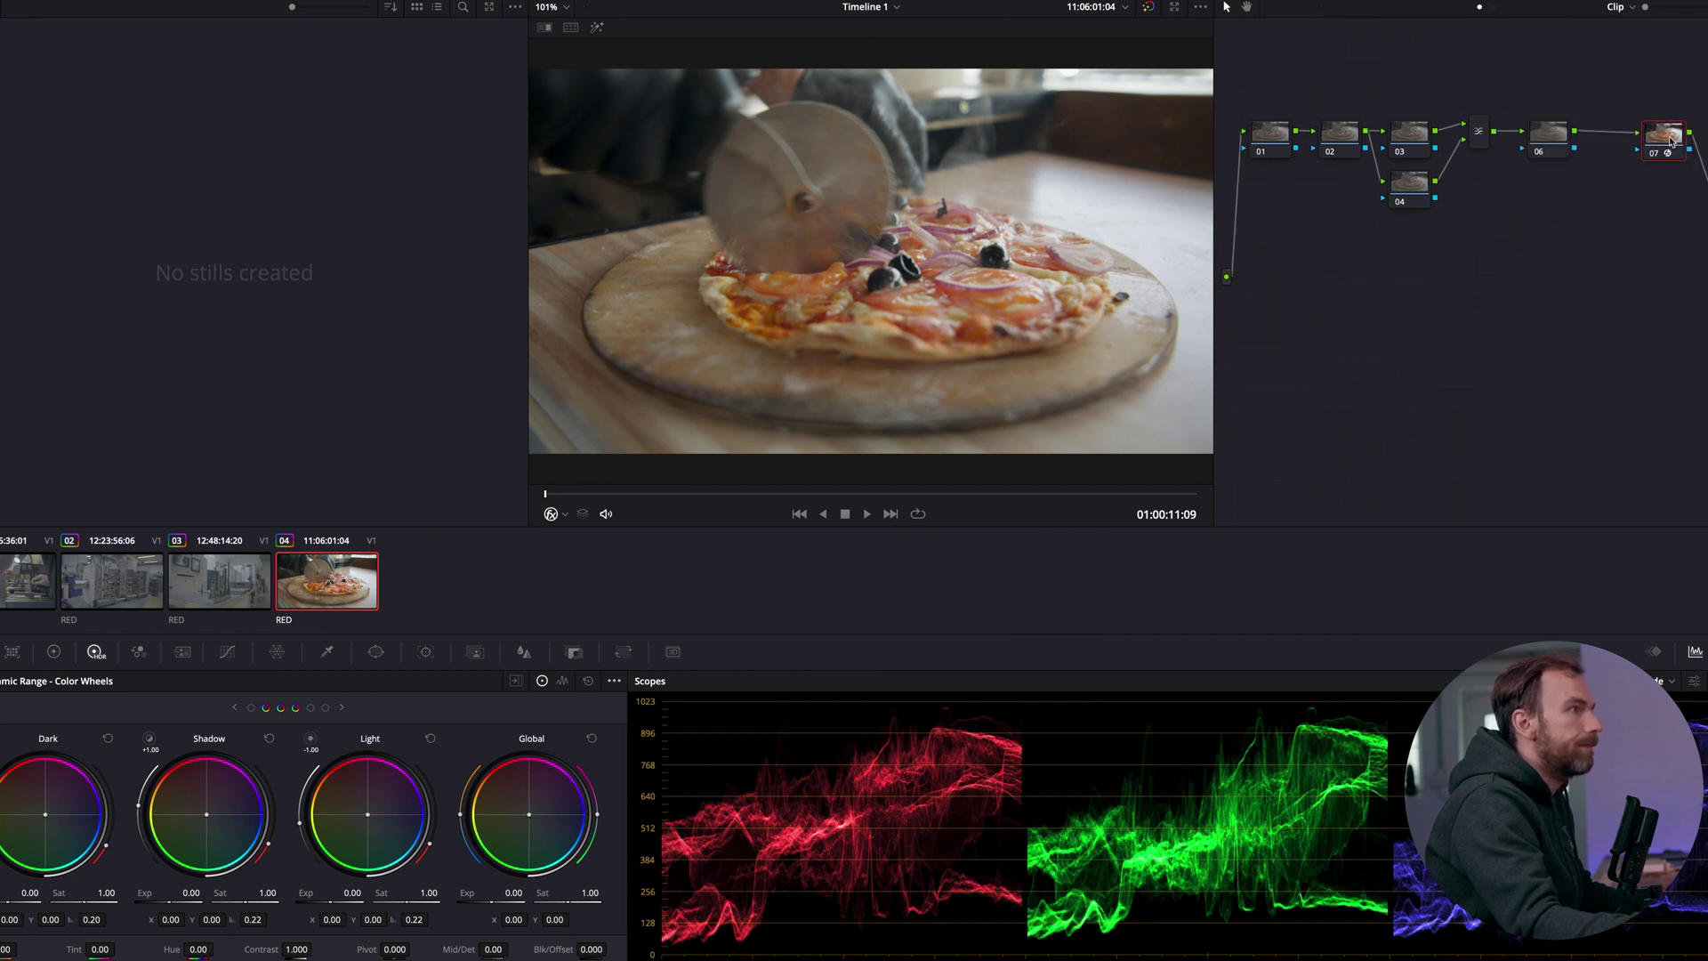
right_click(1660, 146)
click(1681, 172)
text(CST)
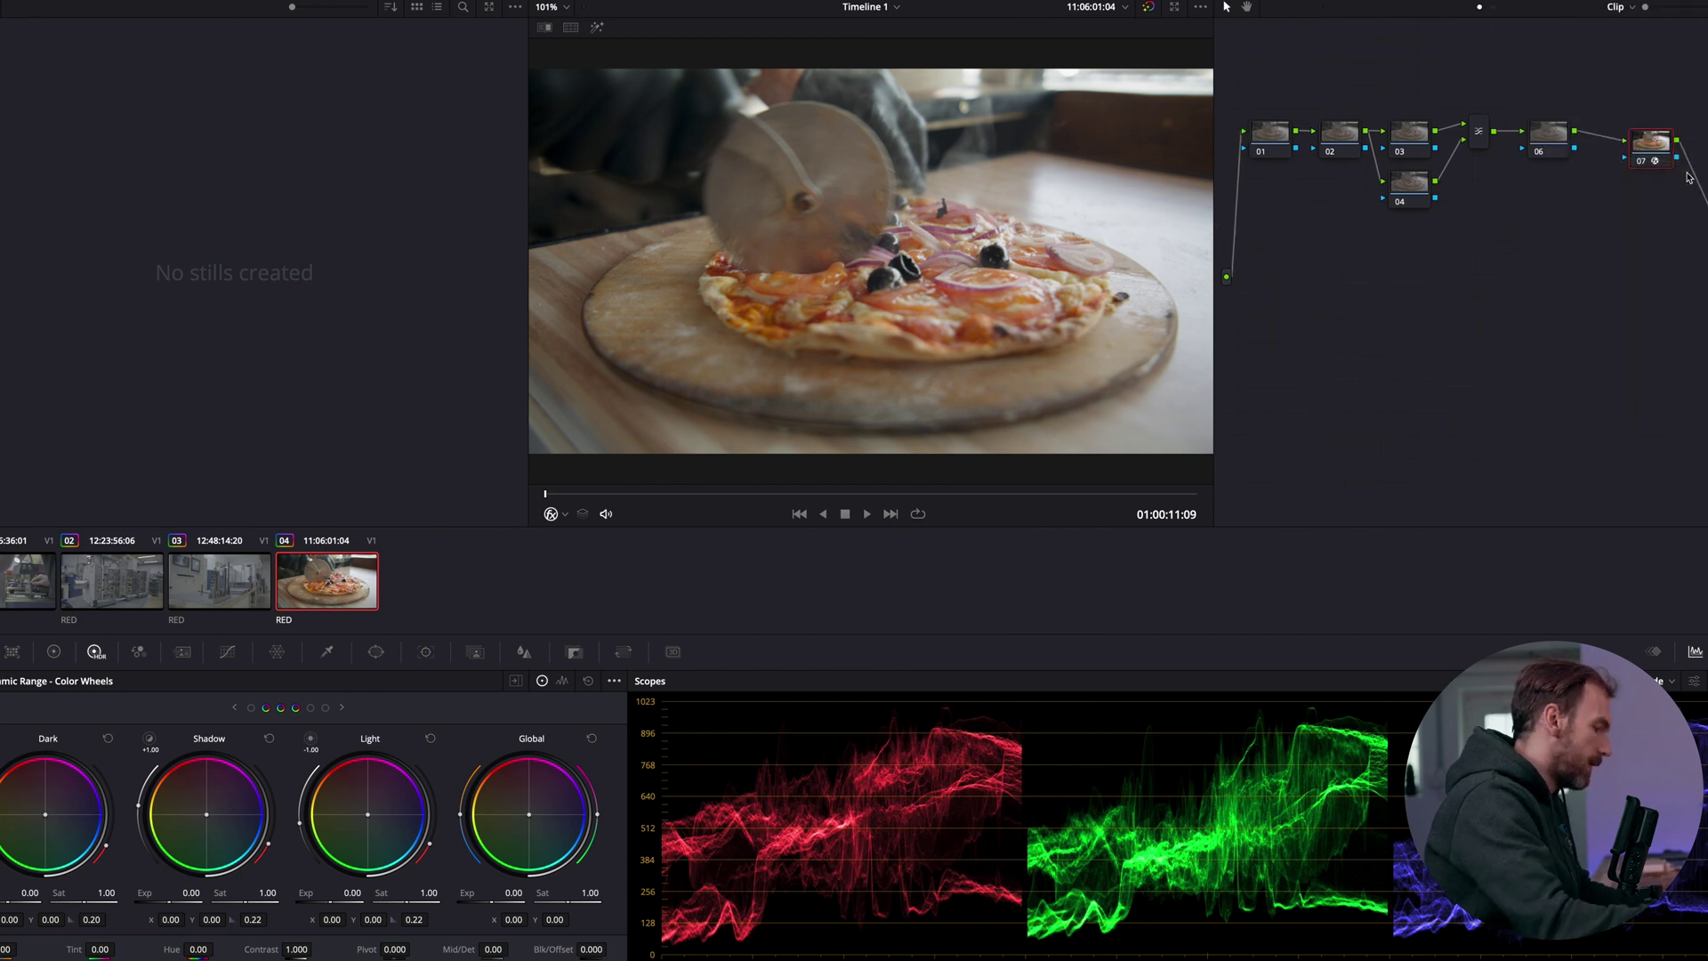
key(Return)
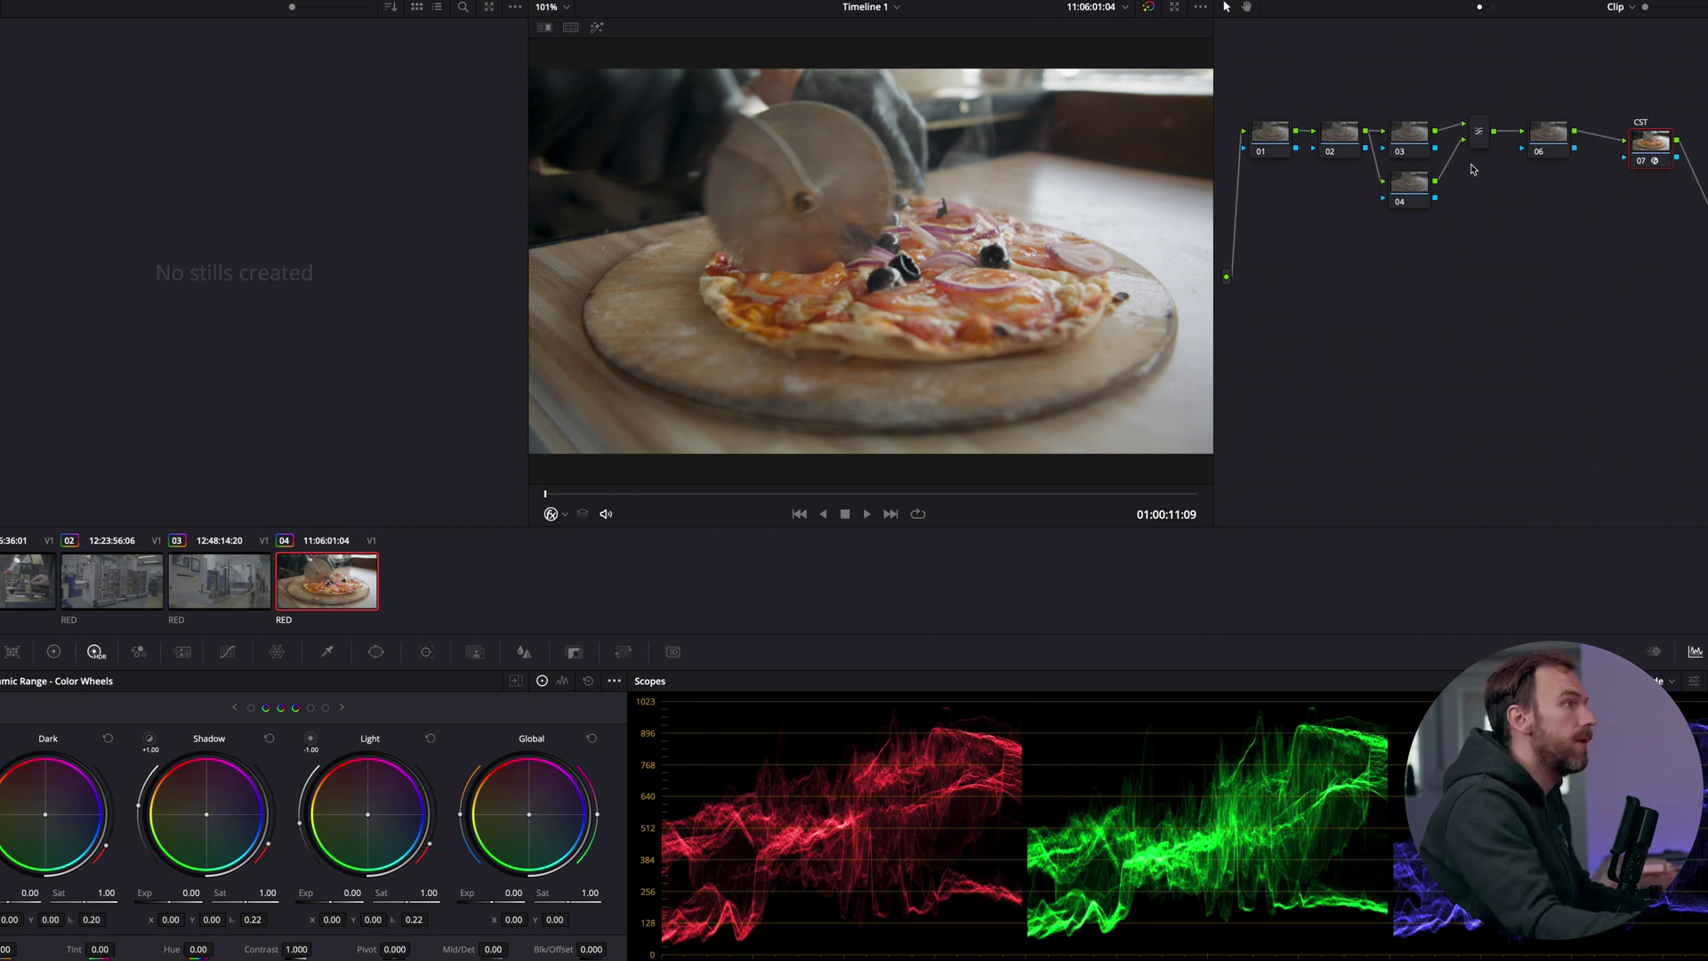
Step: Tick Monochrome in node 04's RGB Mixer to make the pizza black-and-white
drag(1268, 73, 1546, 256)
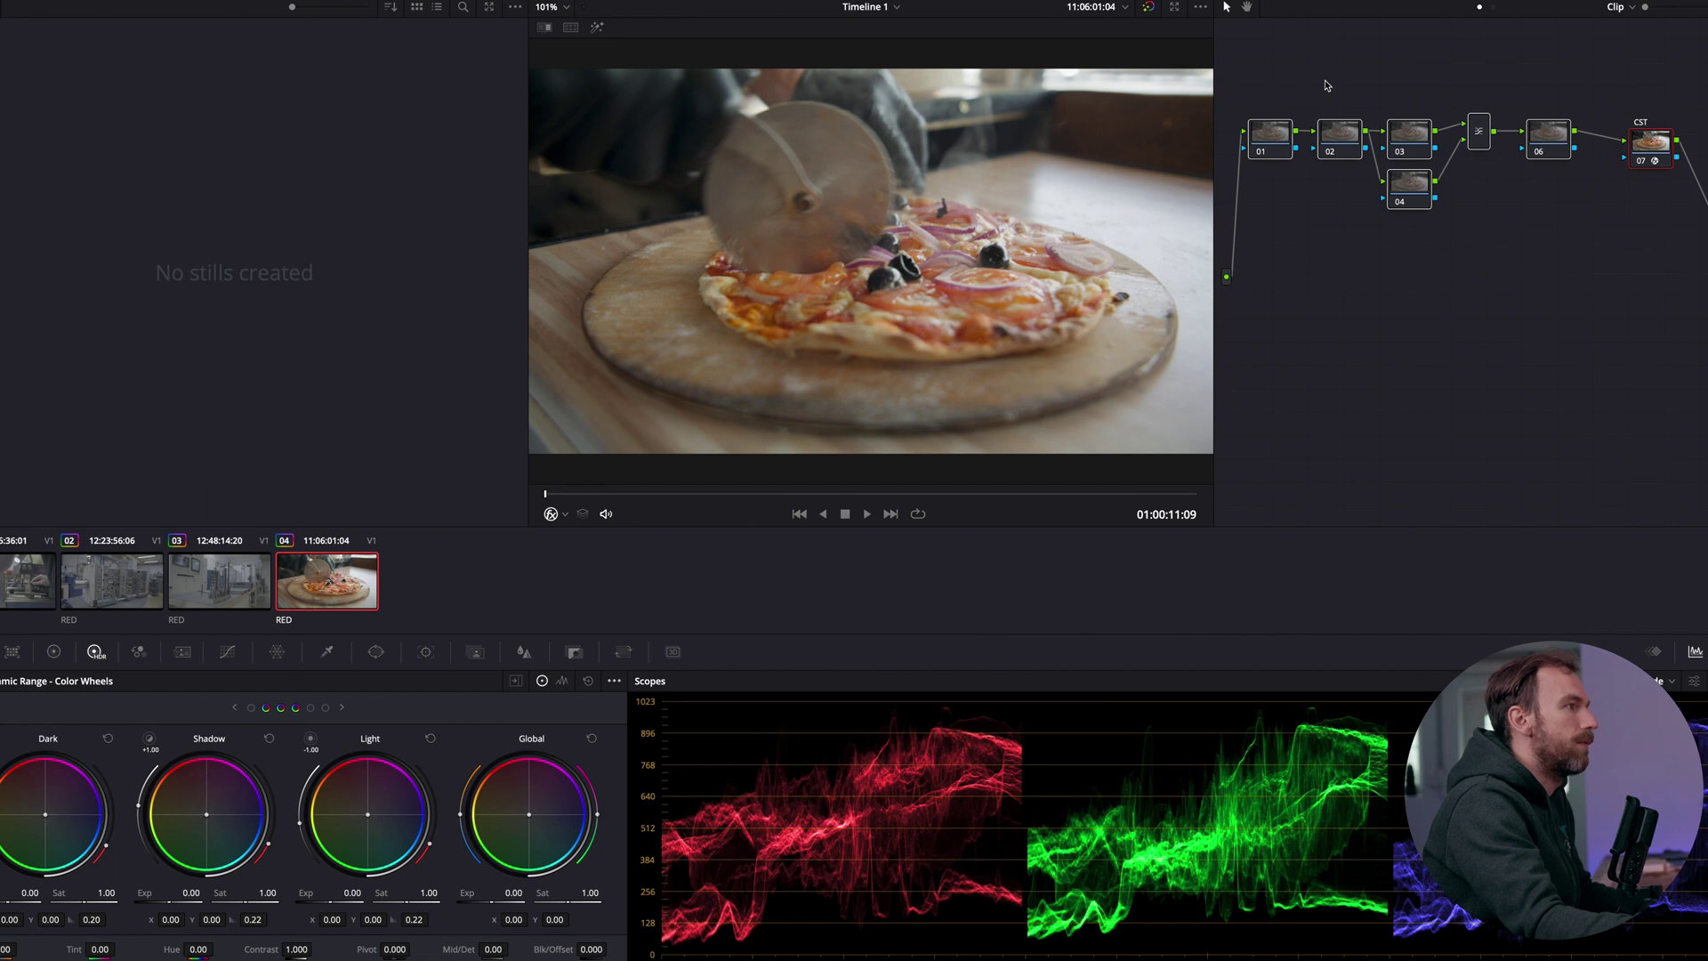
click(1429, 80)
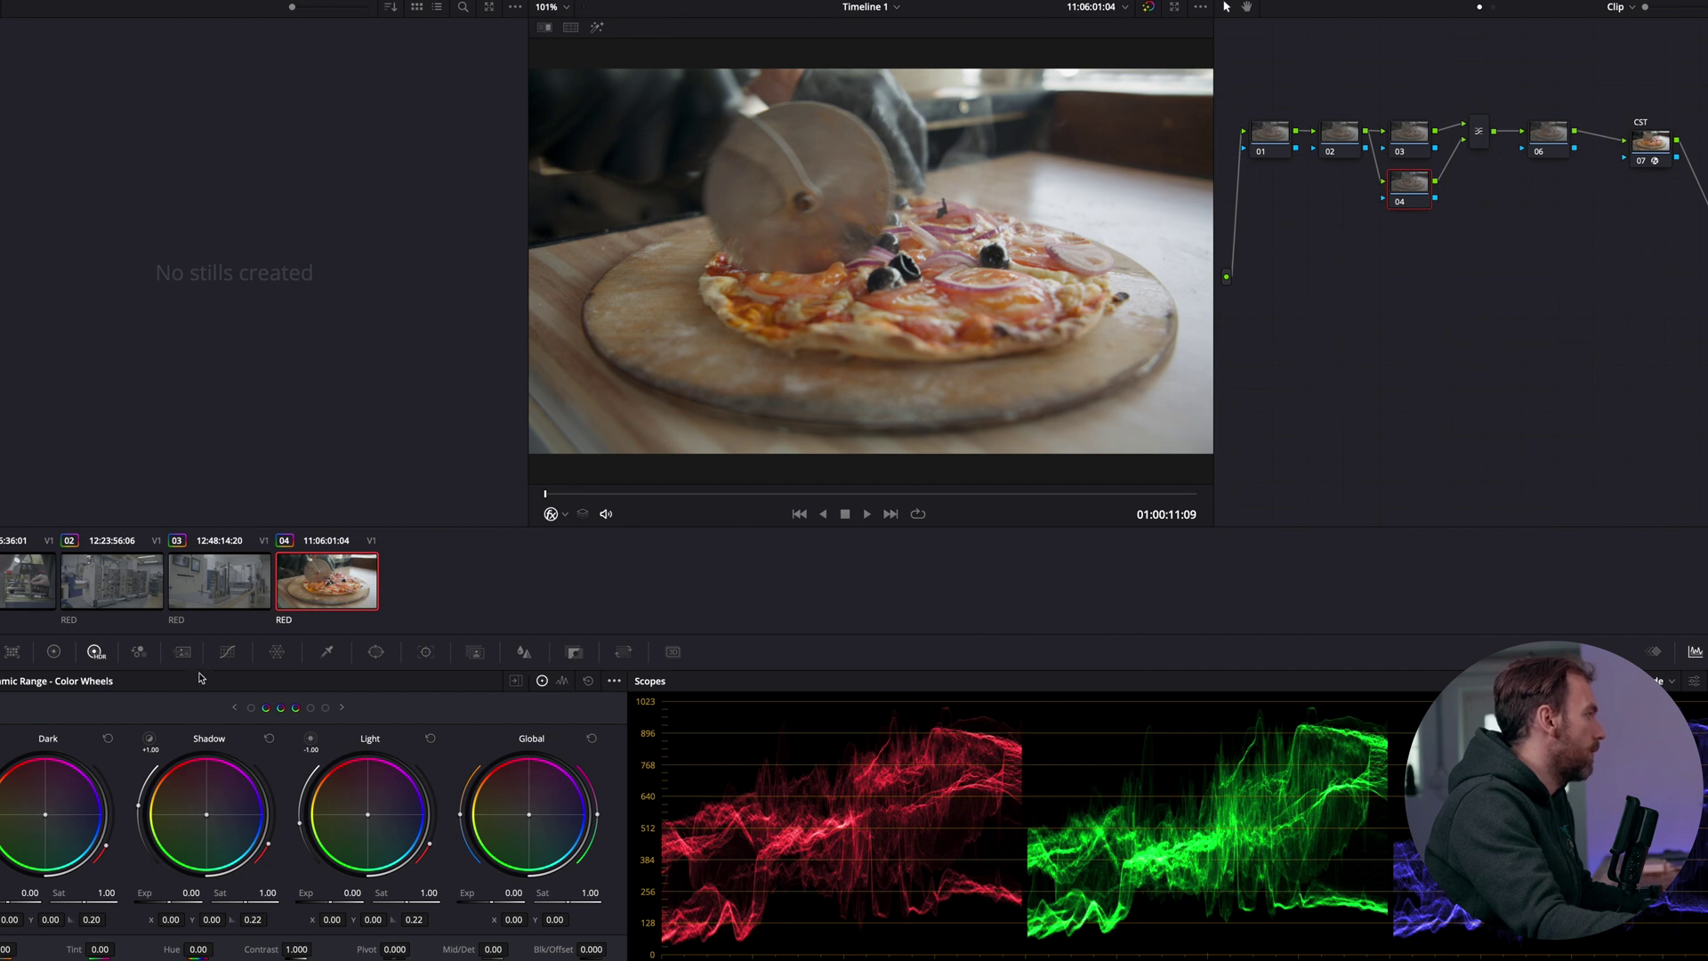
click(139, 652)
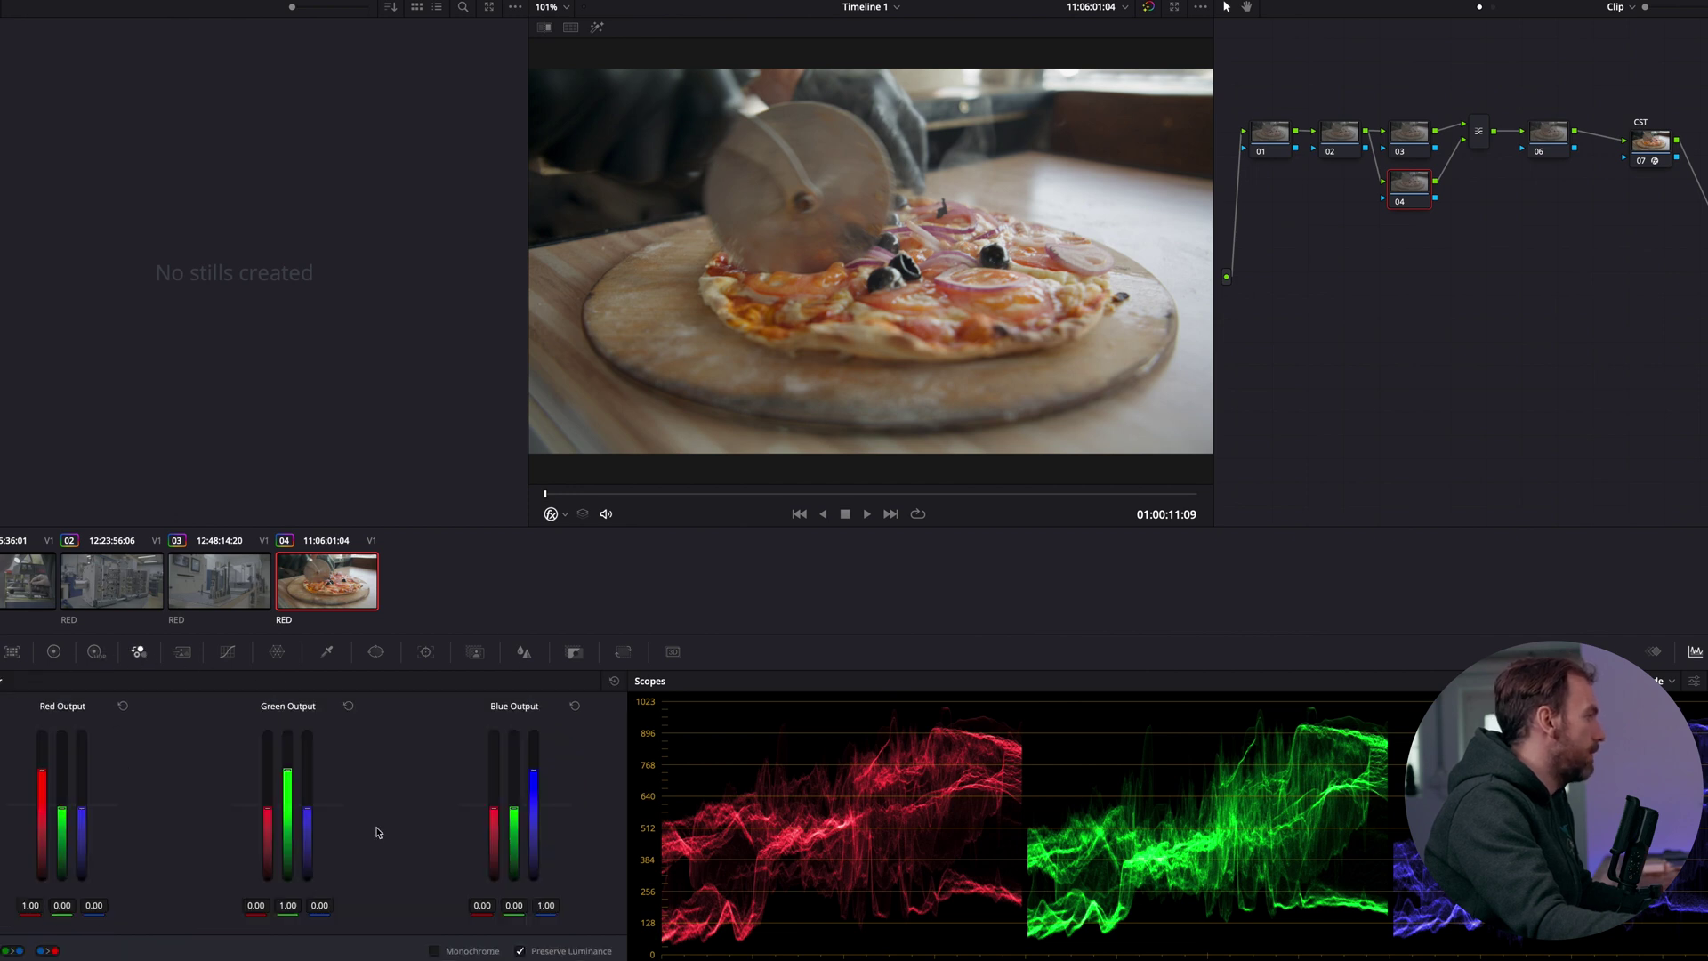
click(434, 951)
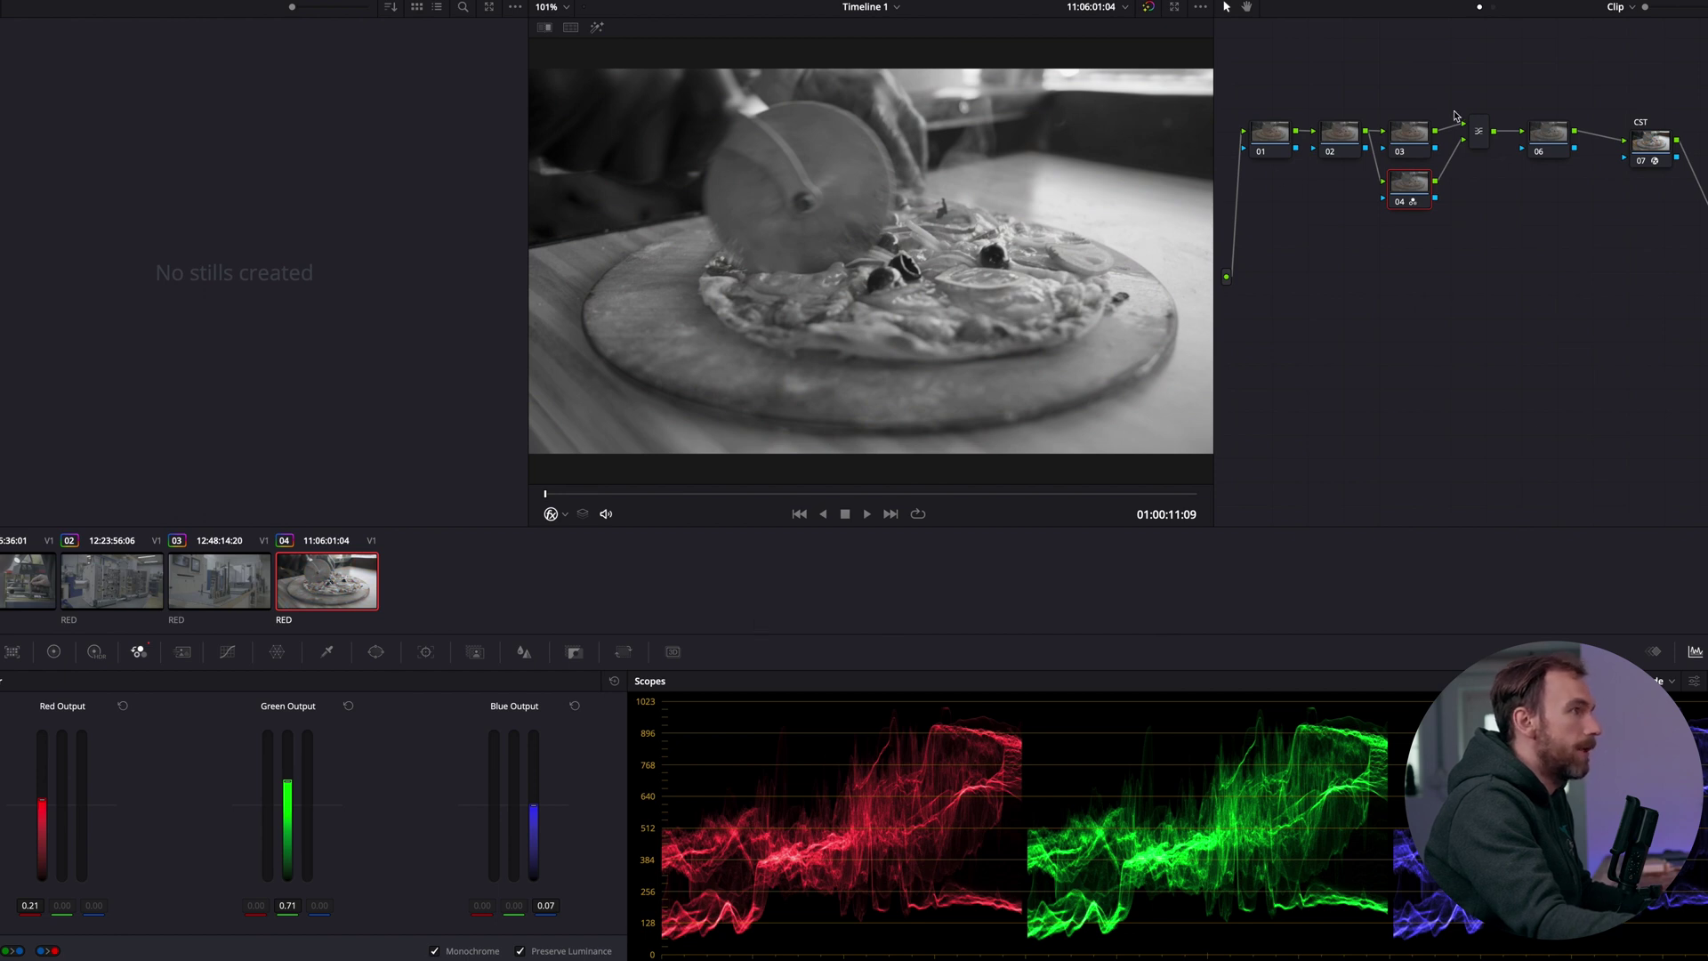
Step: Set the Layer Mixer's composite mode to Overlay and play the pizza clip to review
click(1478, 135)
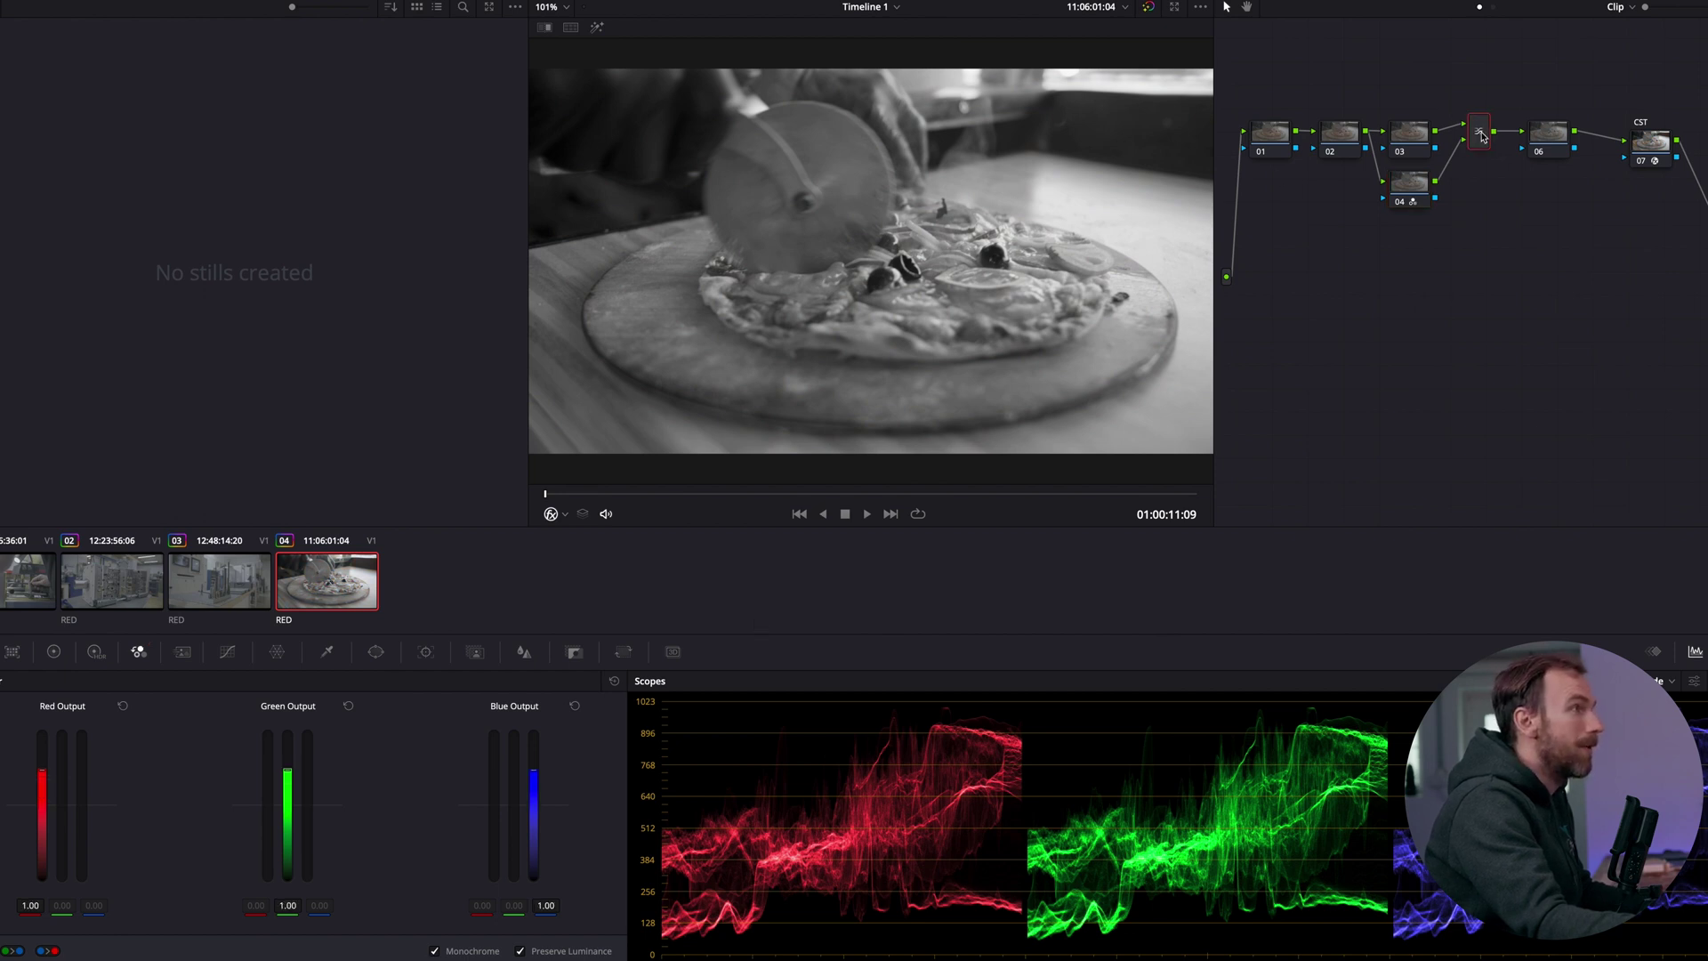
right_click(1481, 137)
mouse_move(1556, 236)
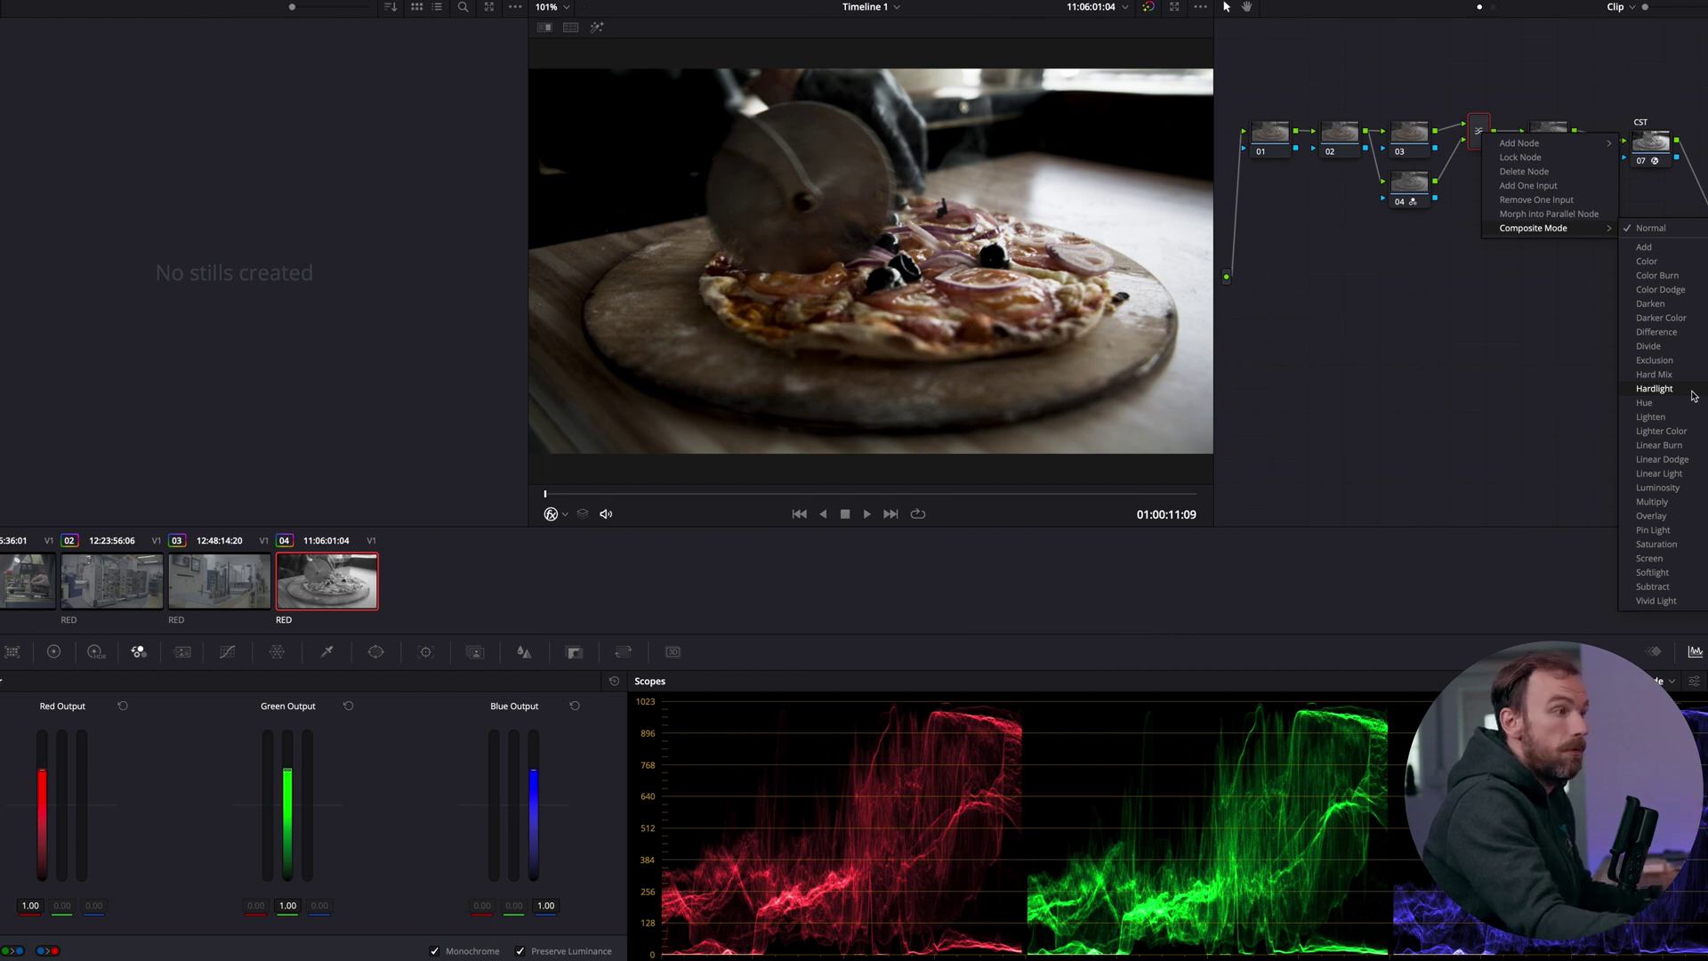
click(1701, 516)
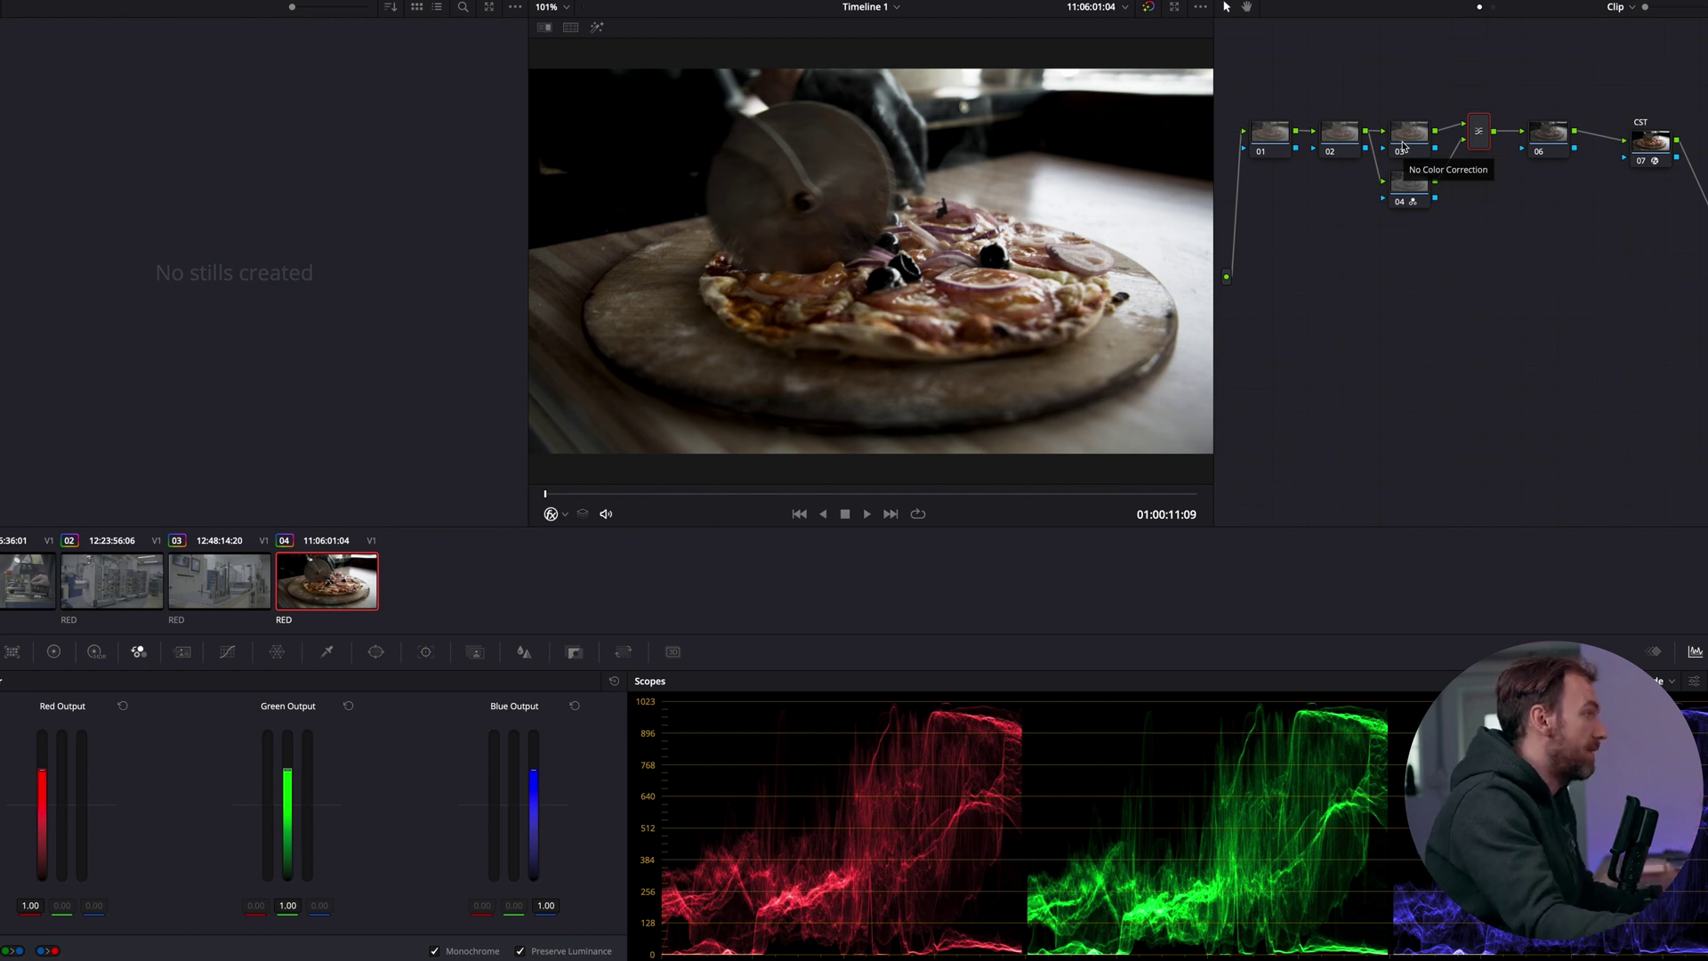
key(space)
key(space)
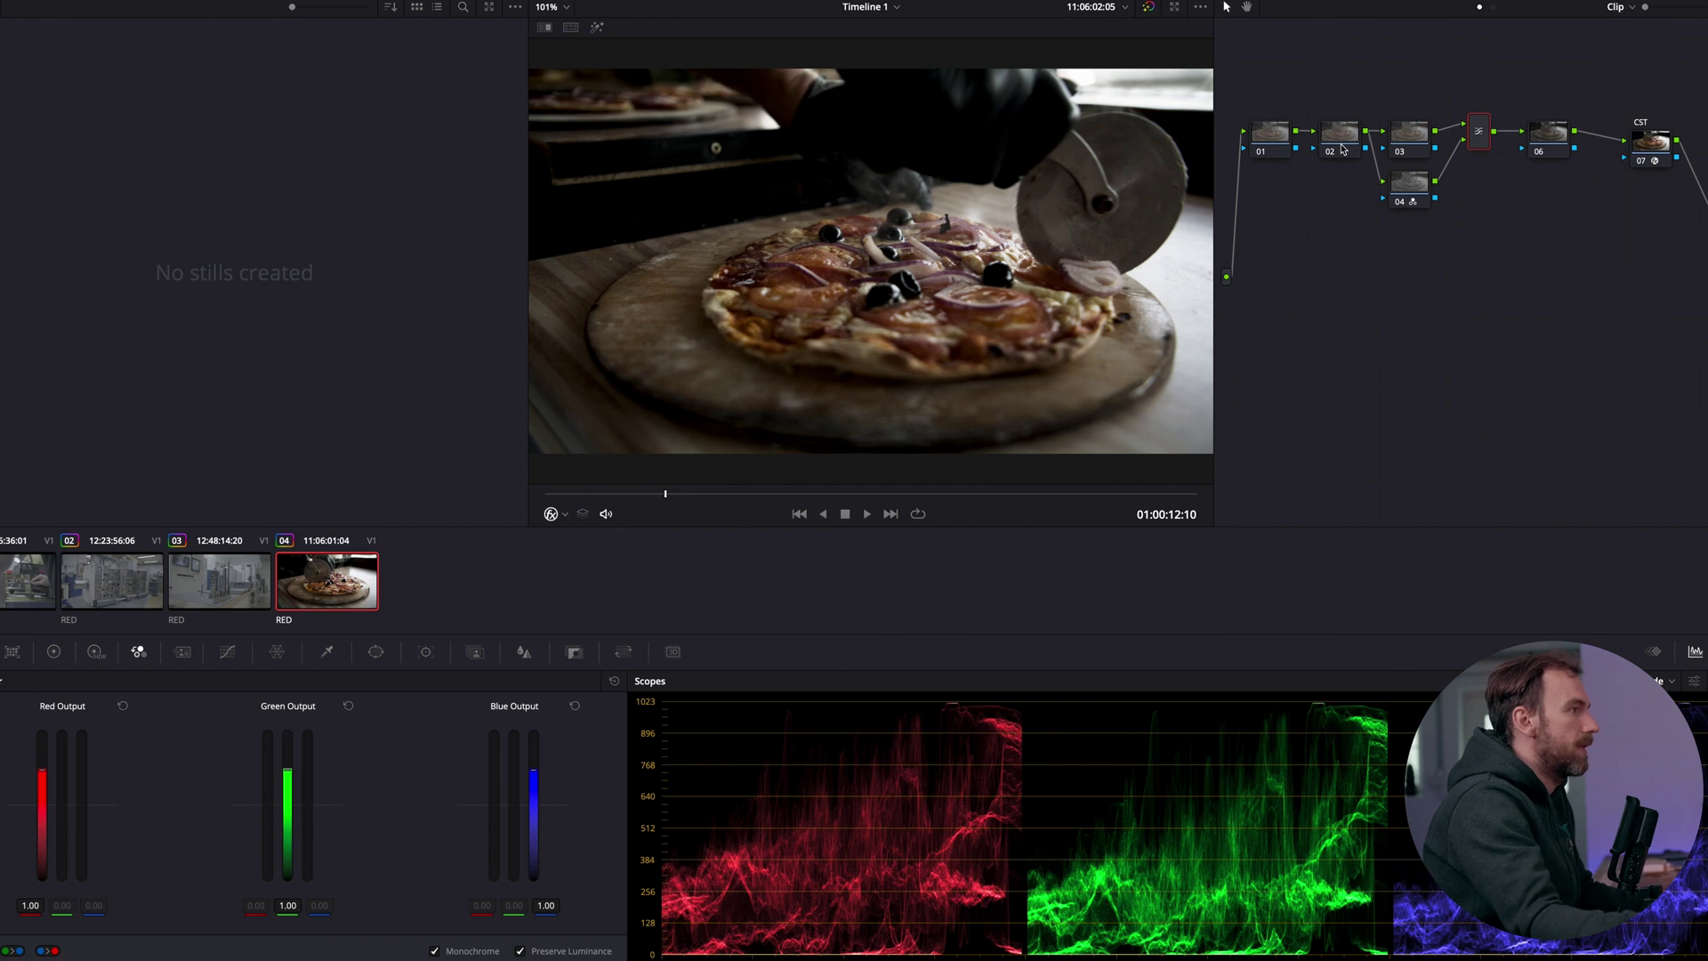
Step: Play and stop the pizza clip to review its bleach bypass look
key(space)
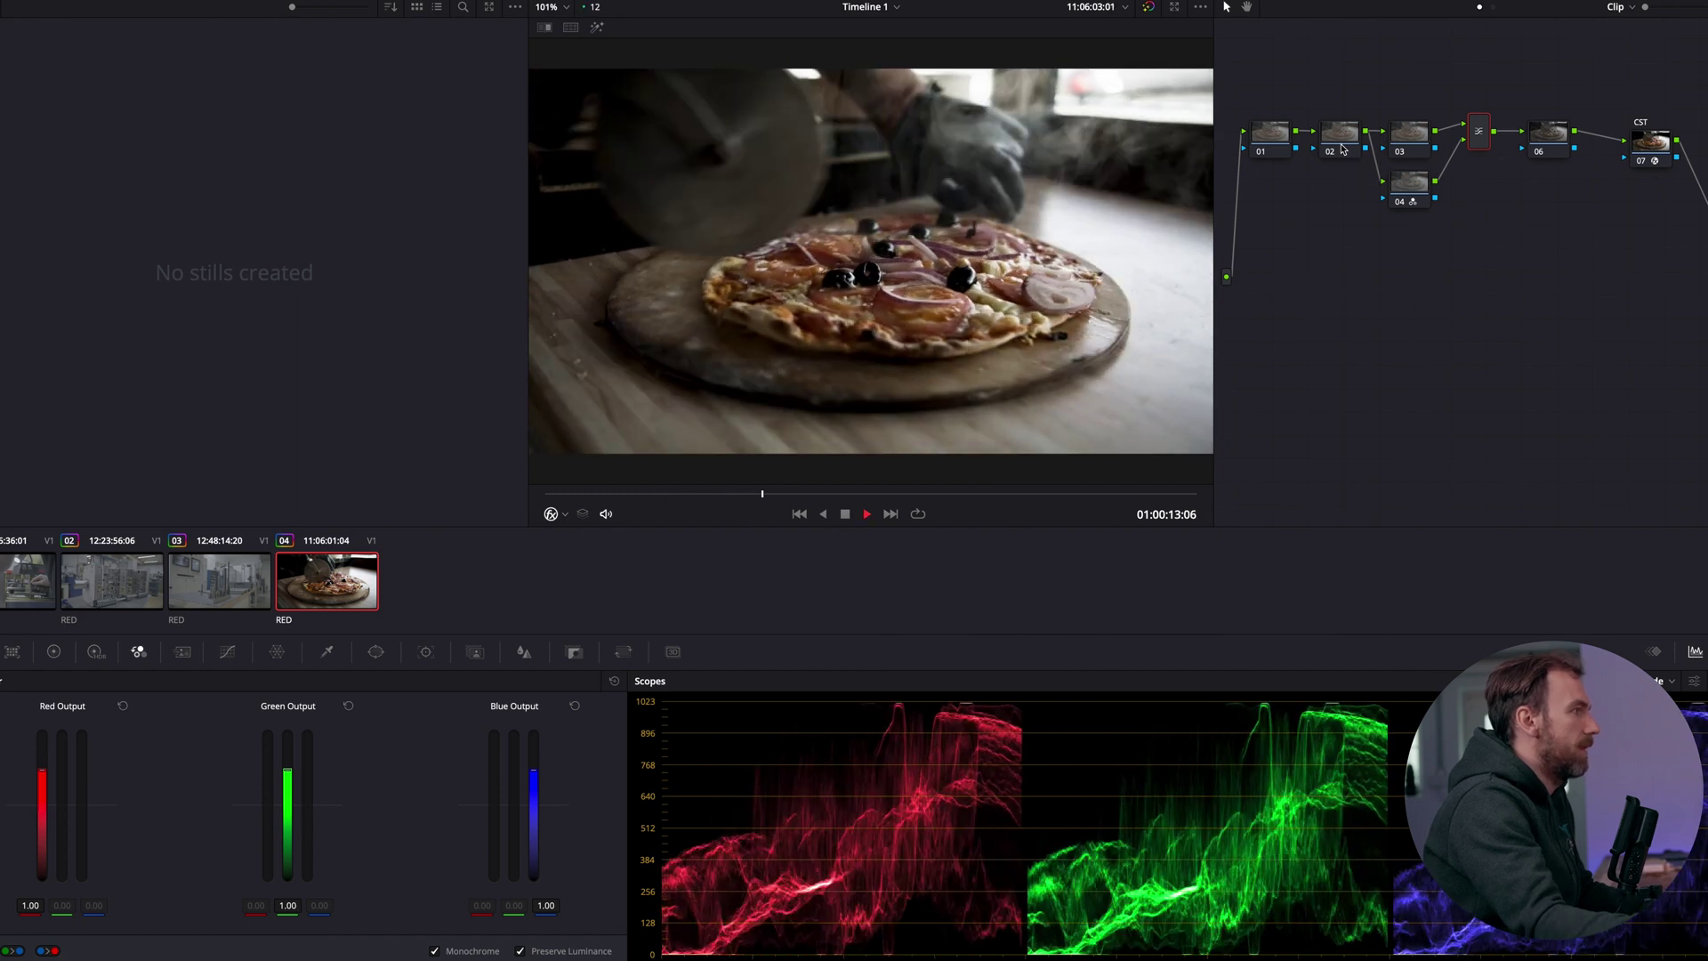
key(space)
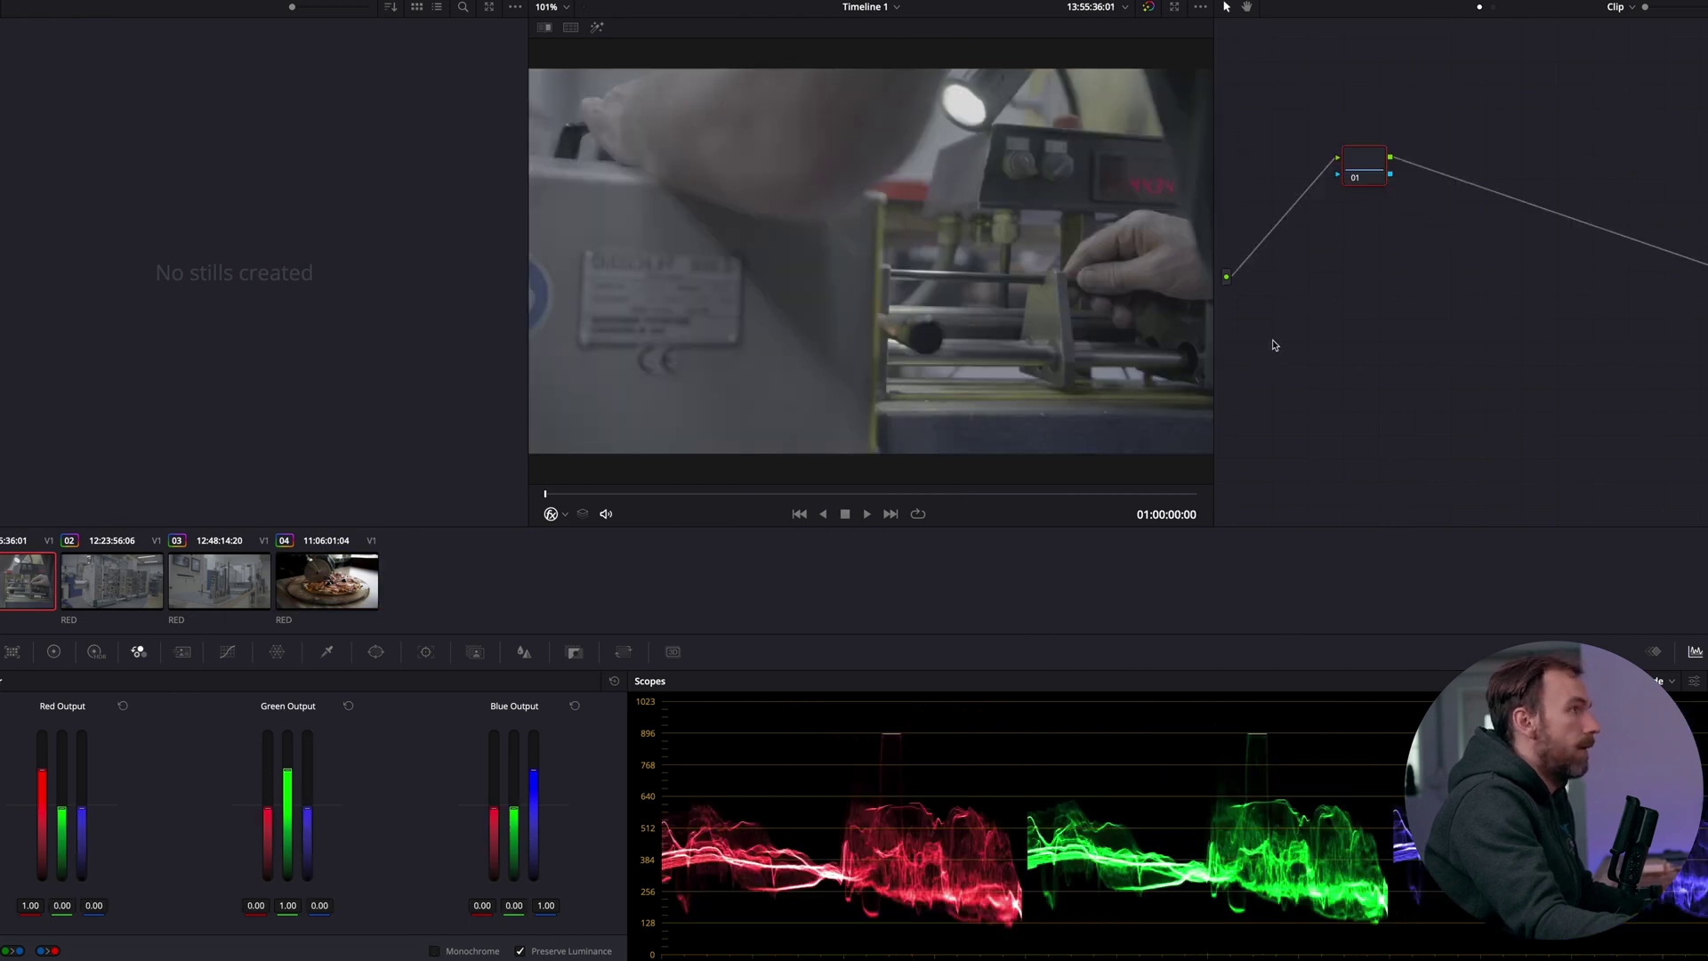
Step: Move node 07 up and make node 04 monochrome in the RGB Mixer
drag(1619, 142, 1607, 90)
click(1429, 175)
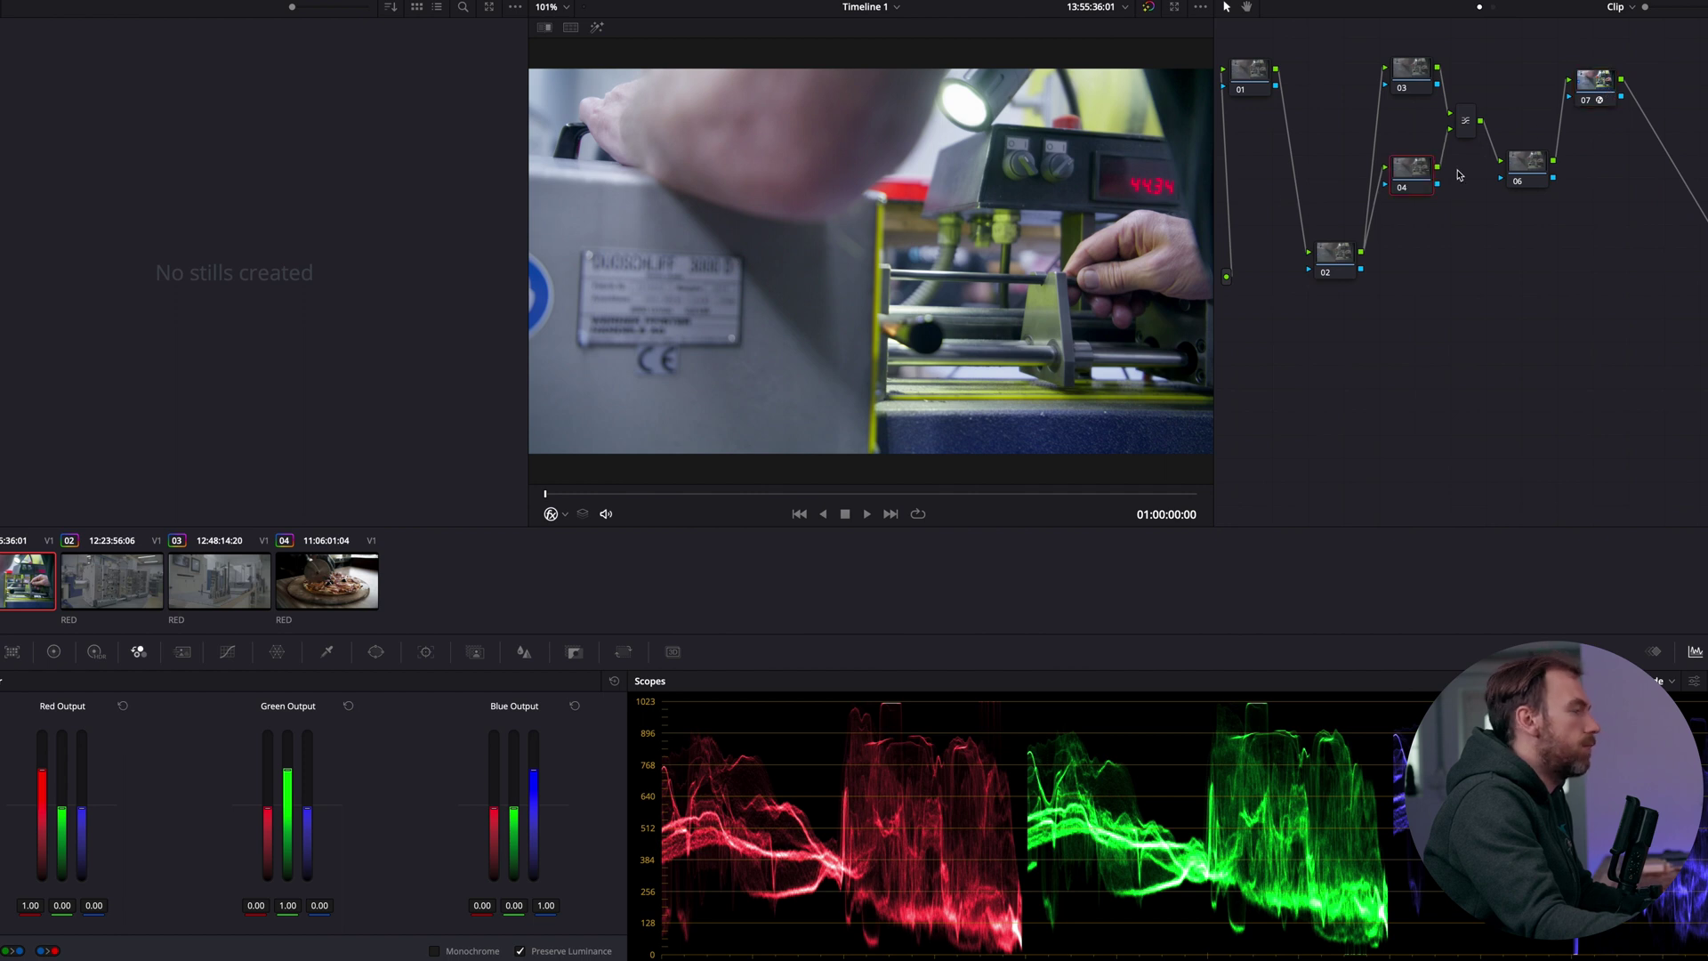
click(434, 951)
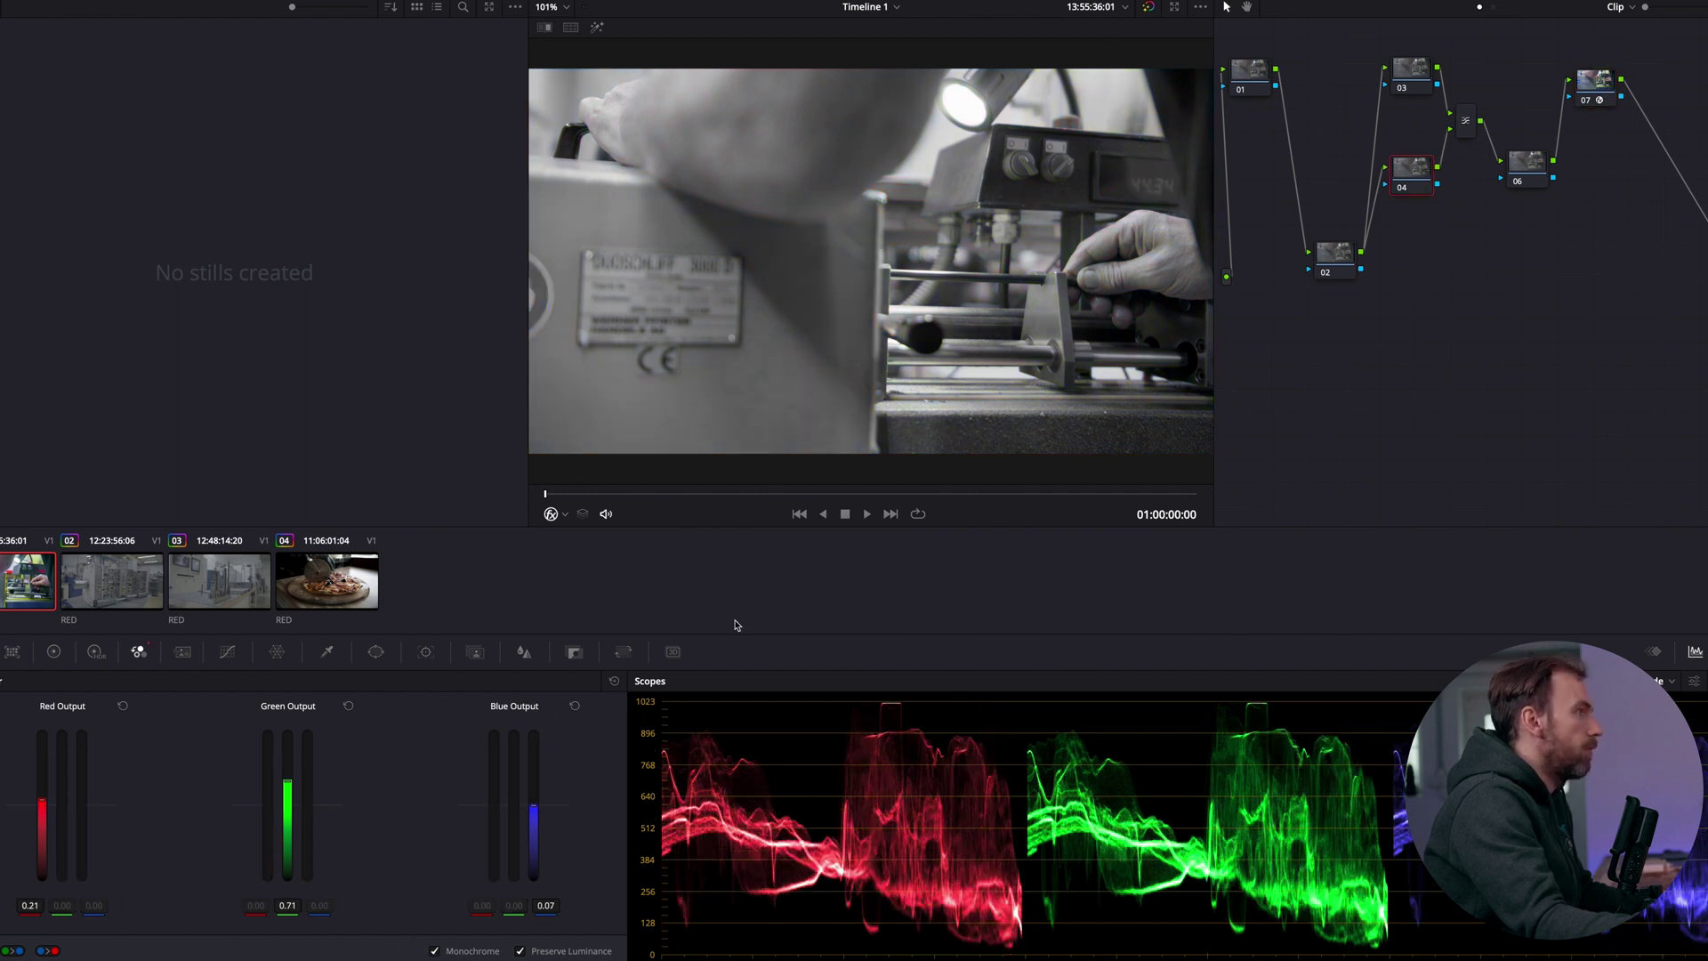
Step: Set the machine clip's Layer Mixer composite mode to Overlay
click(1463, 120)
right_click(1464, 120)
mouse_move(1541, 221)
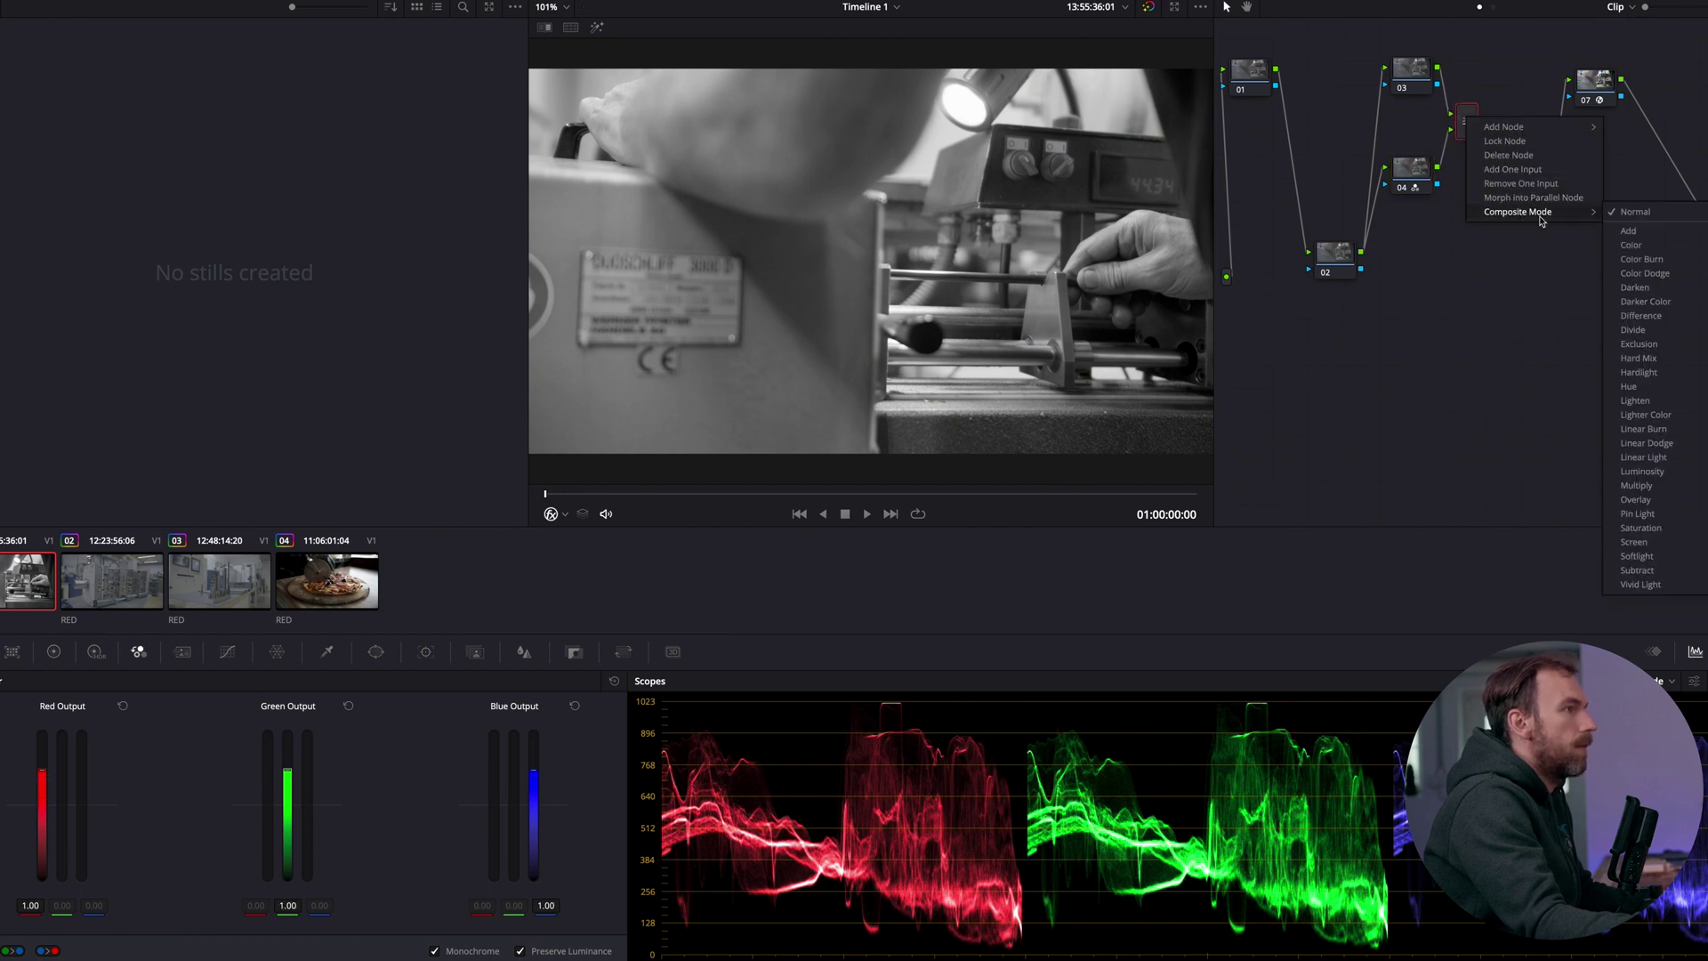
click(1671, 501)
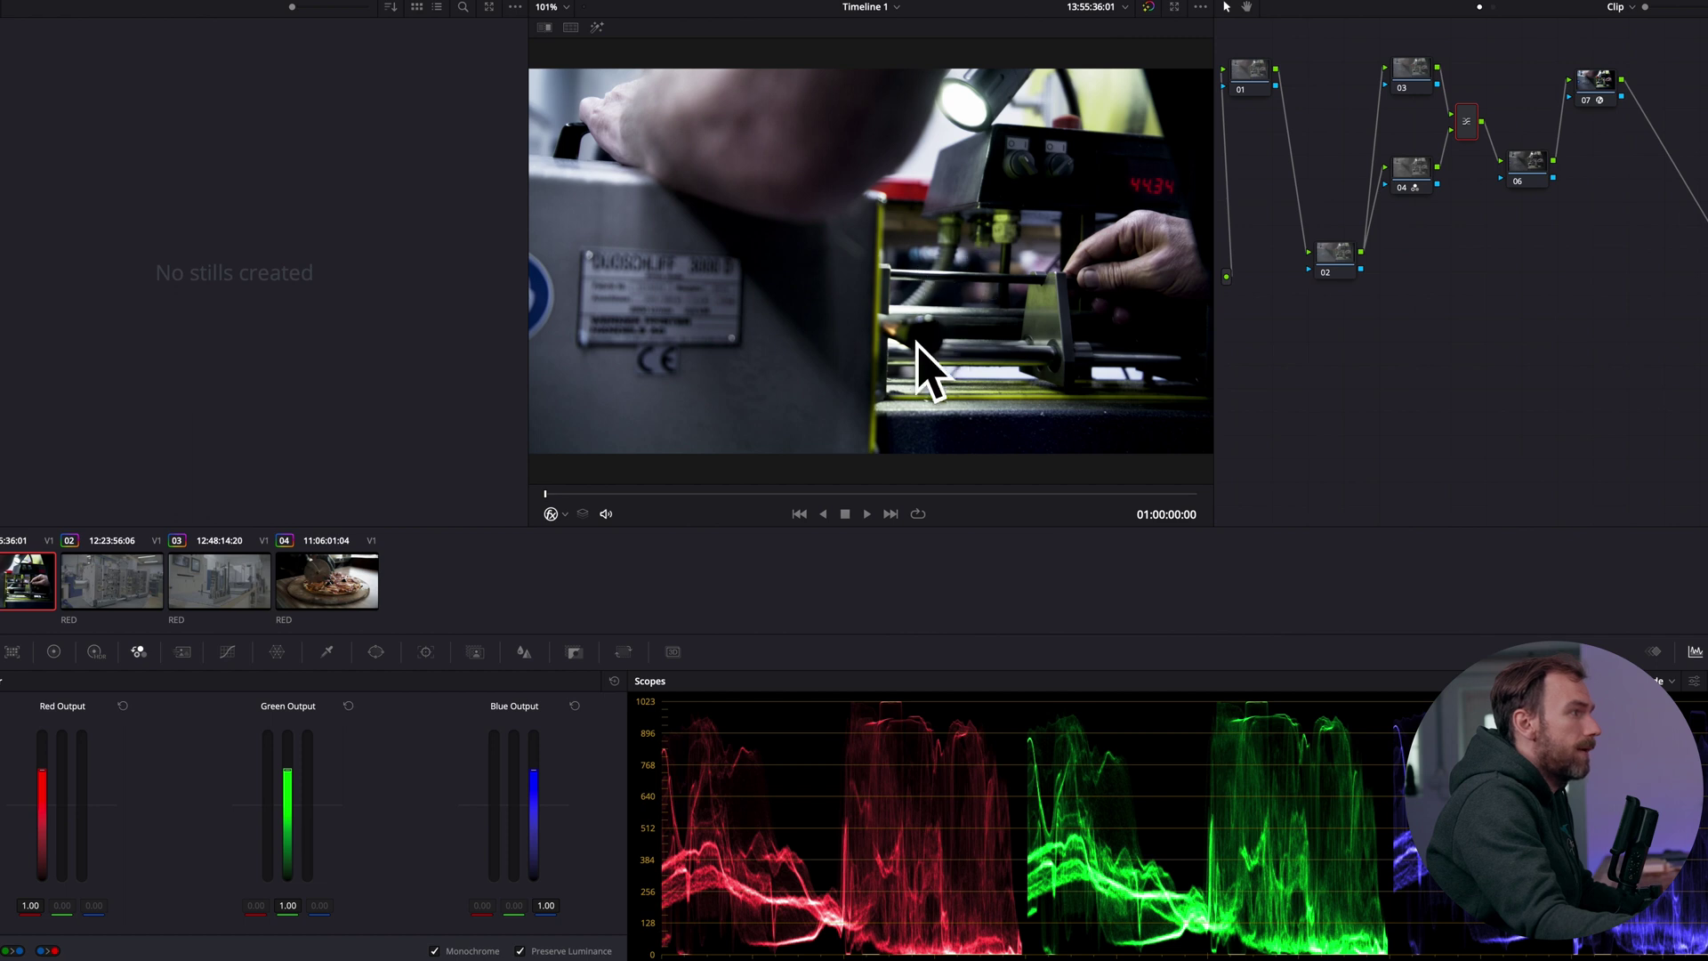
click(1529, 183)
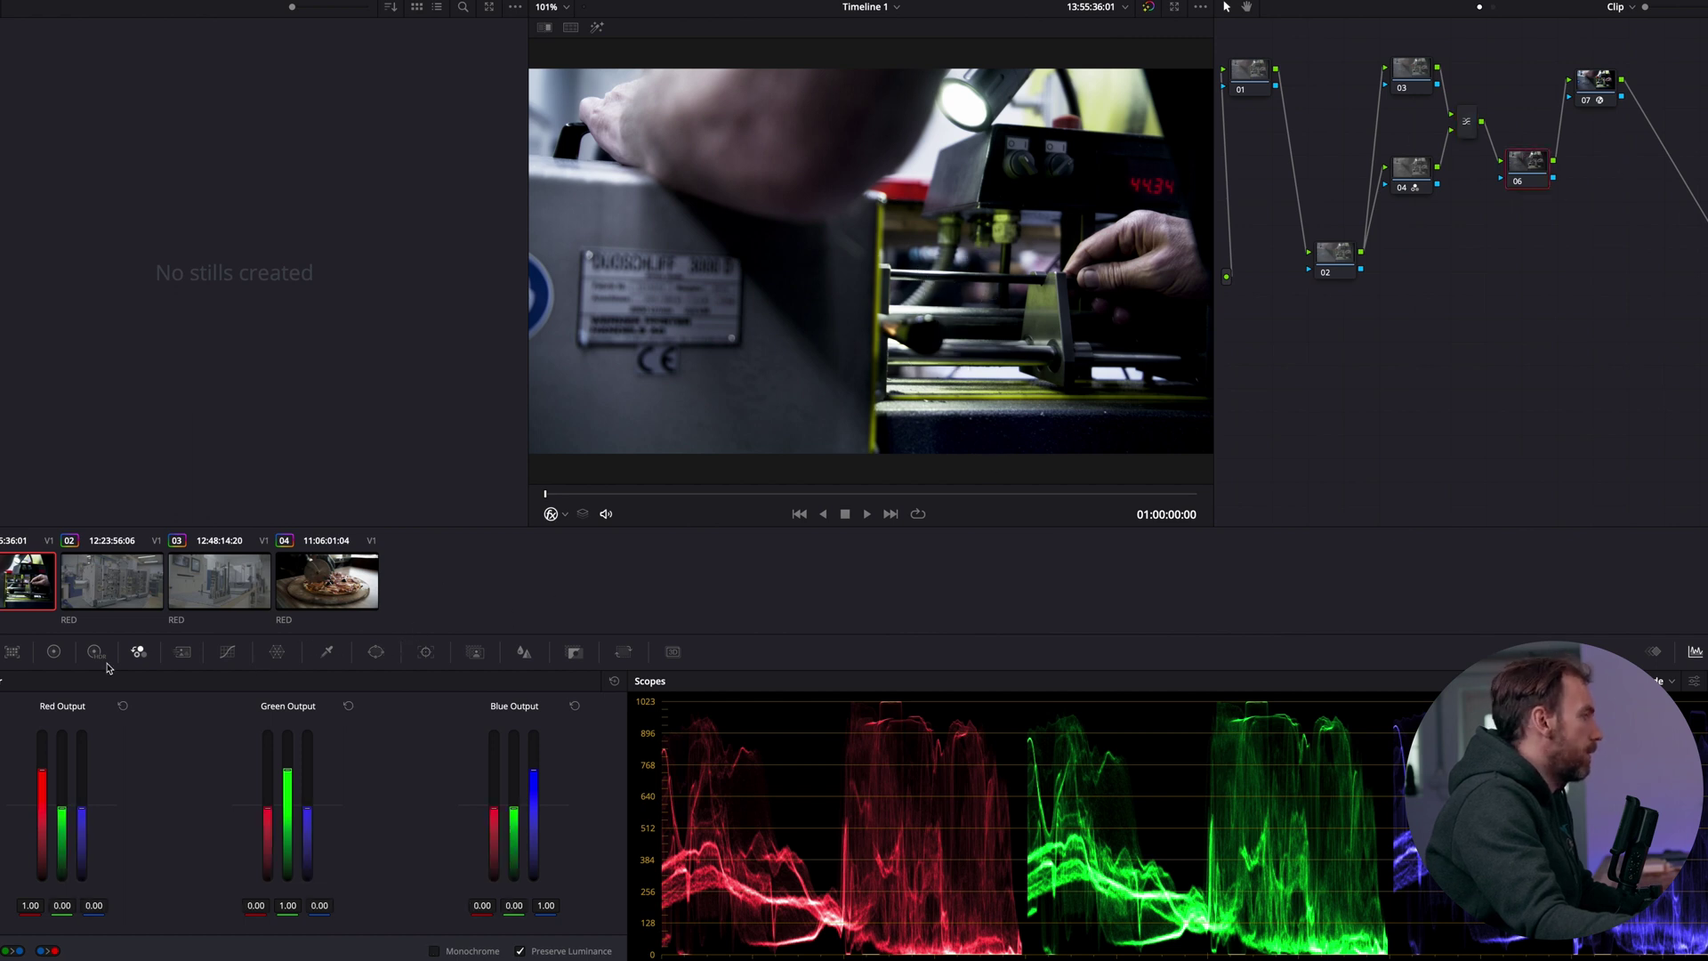
Step: Pull yellow down to saturation 0.10 on node 06's Hue vs Sat curve and play to check
click(226, 652)
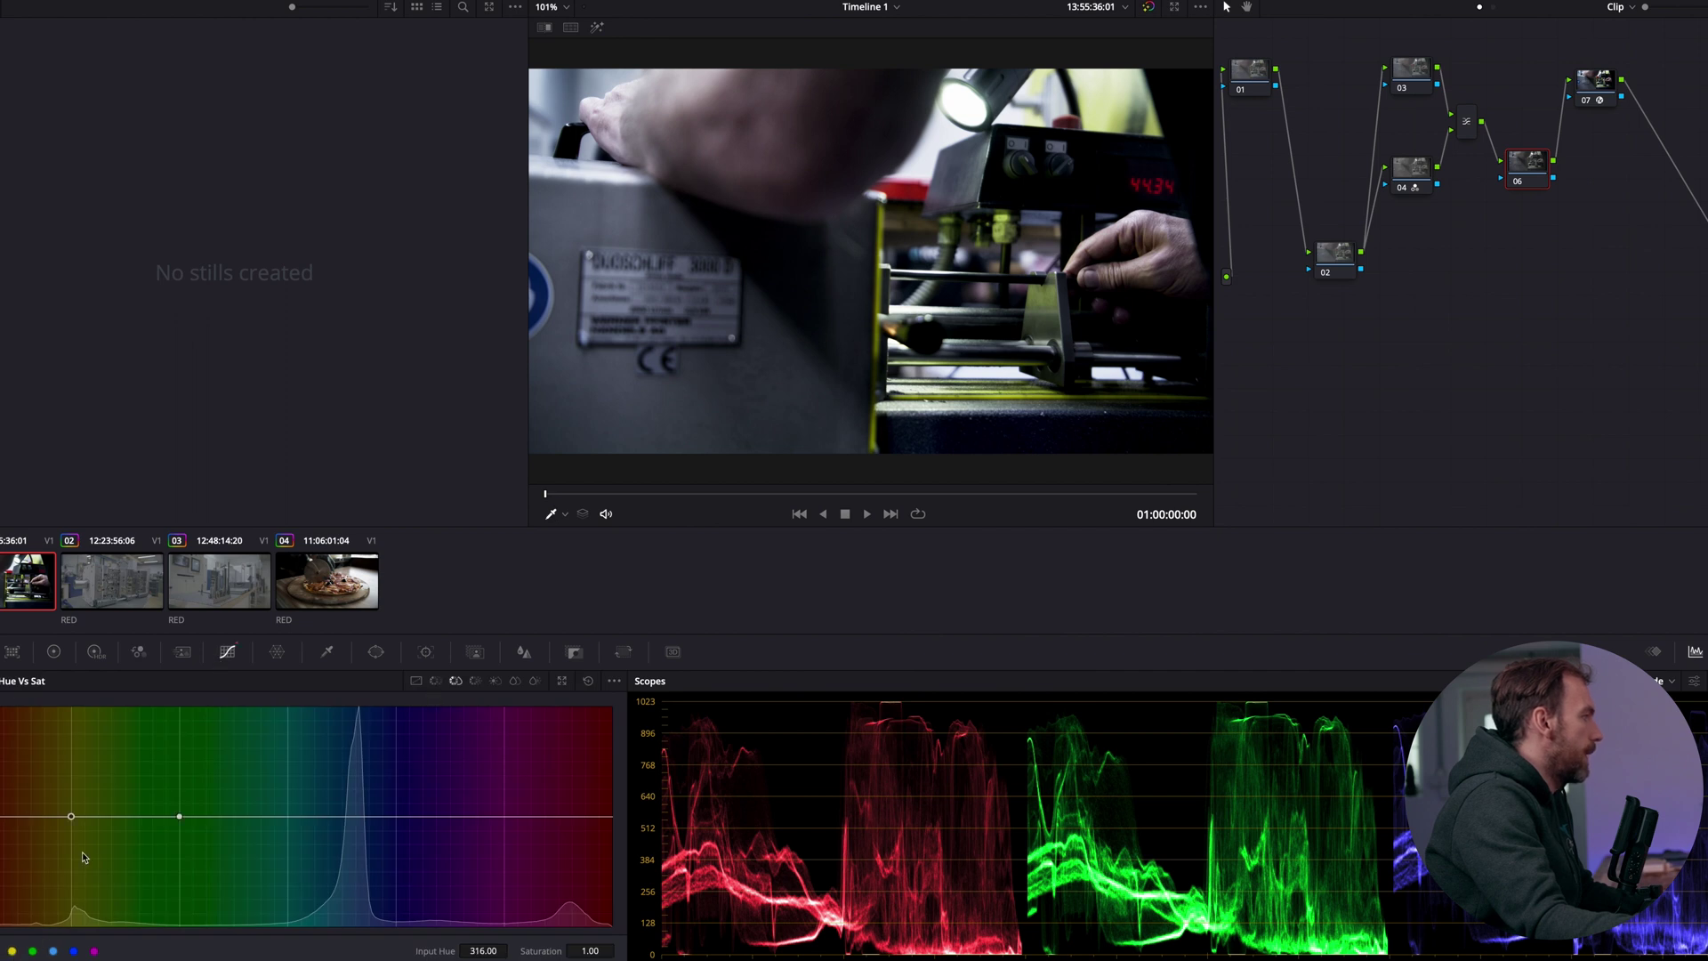
drag(72, 818, 80, 918)
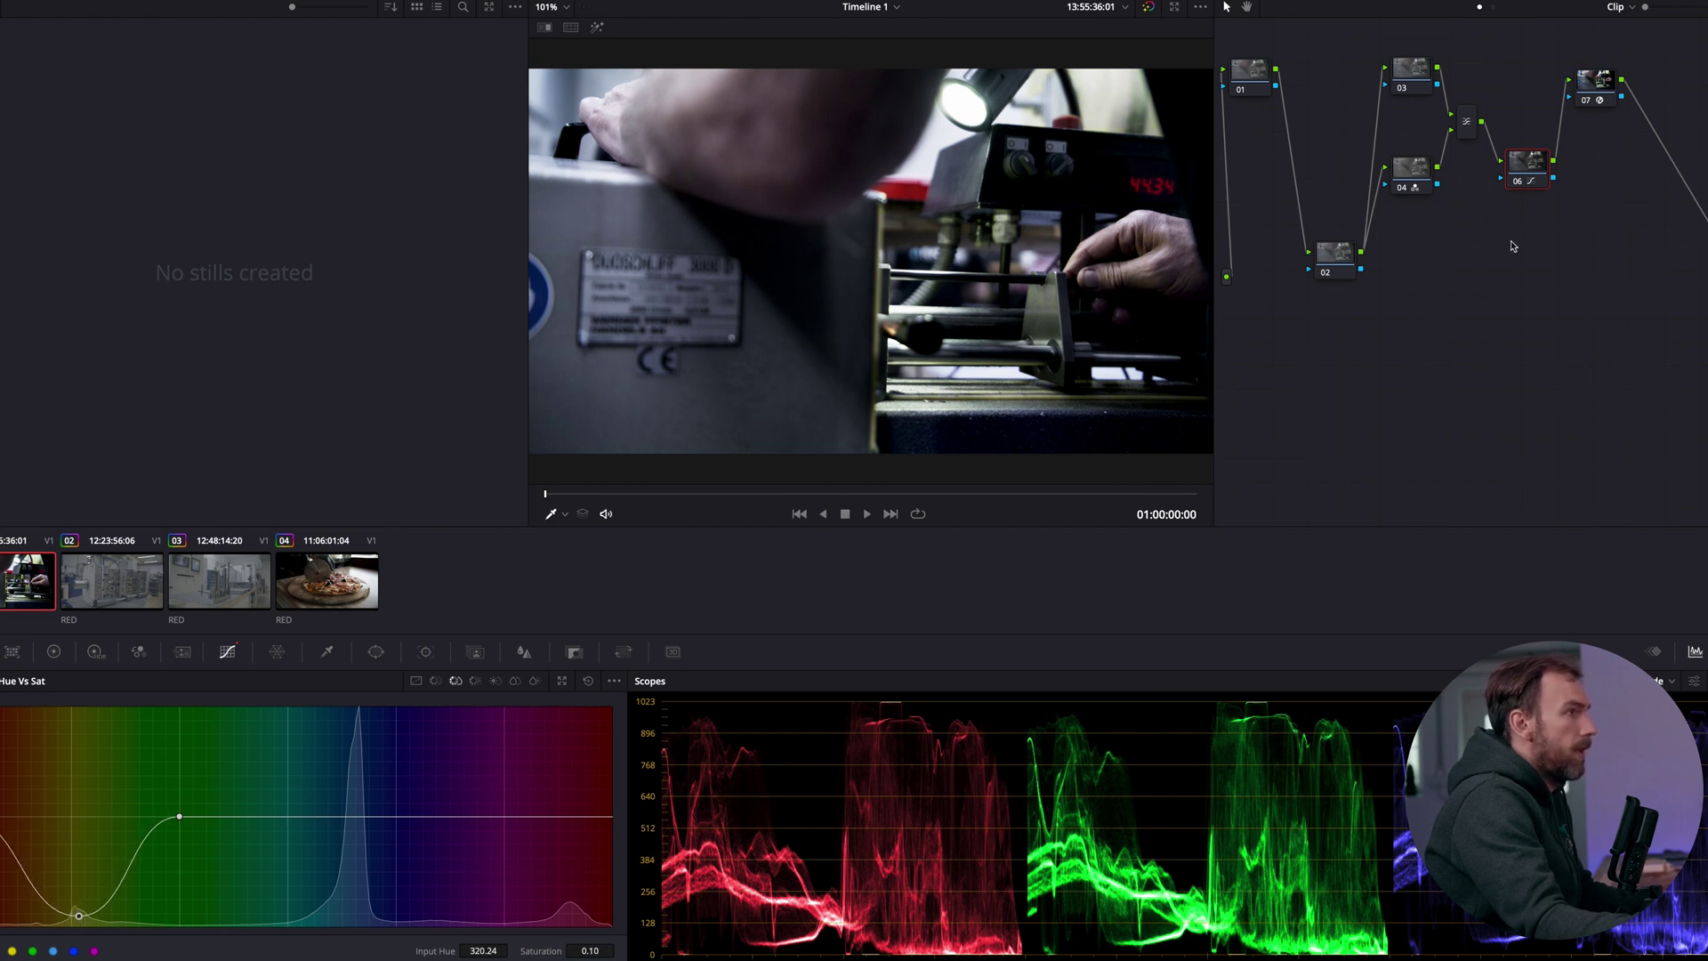
key(space)
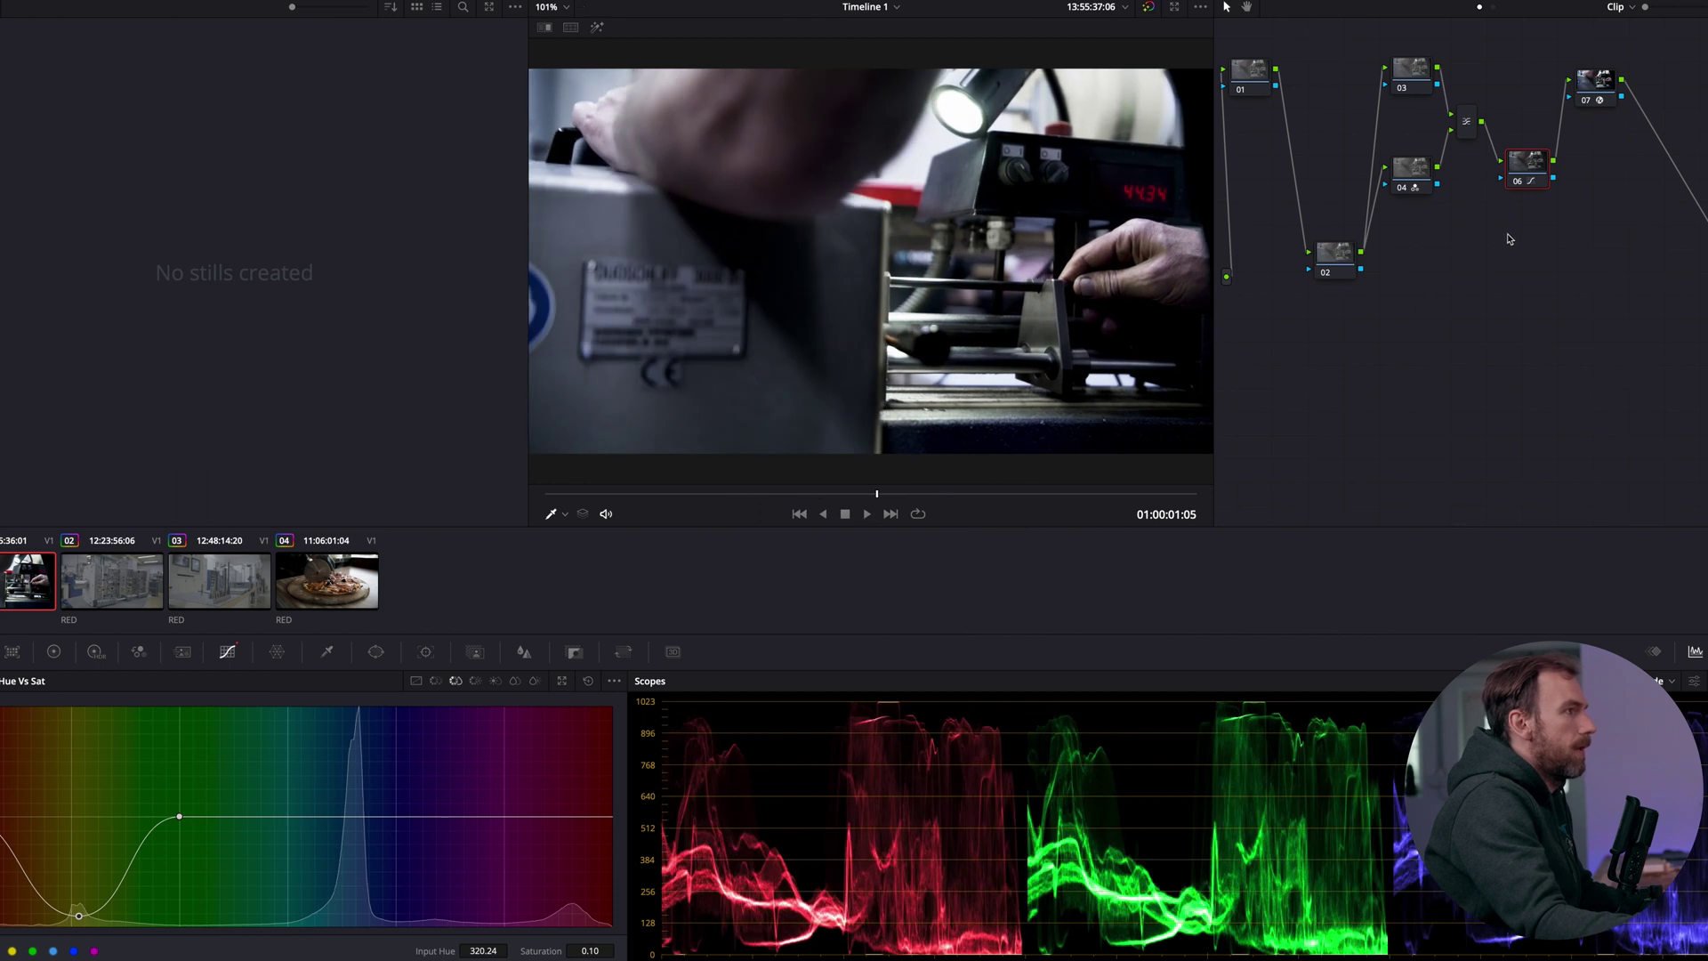
click(1333, 258)
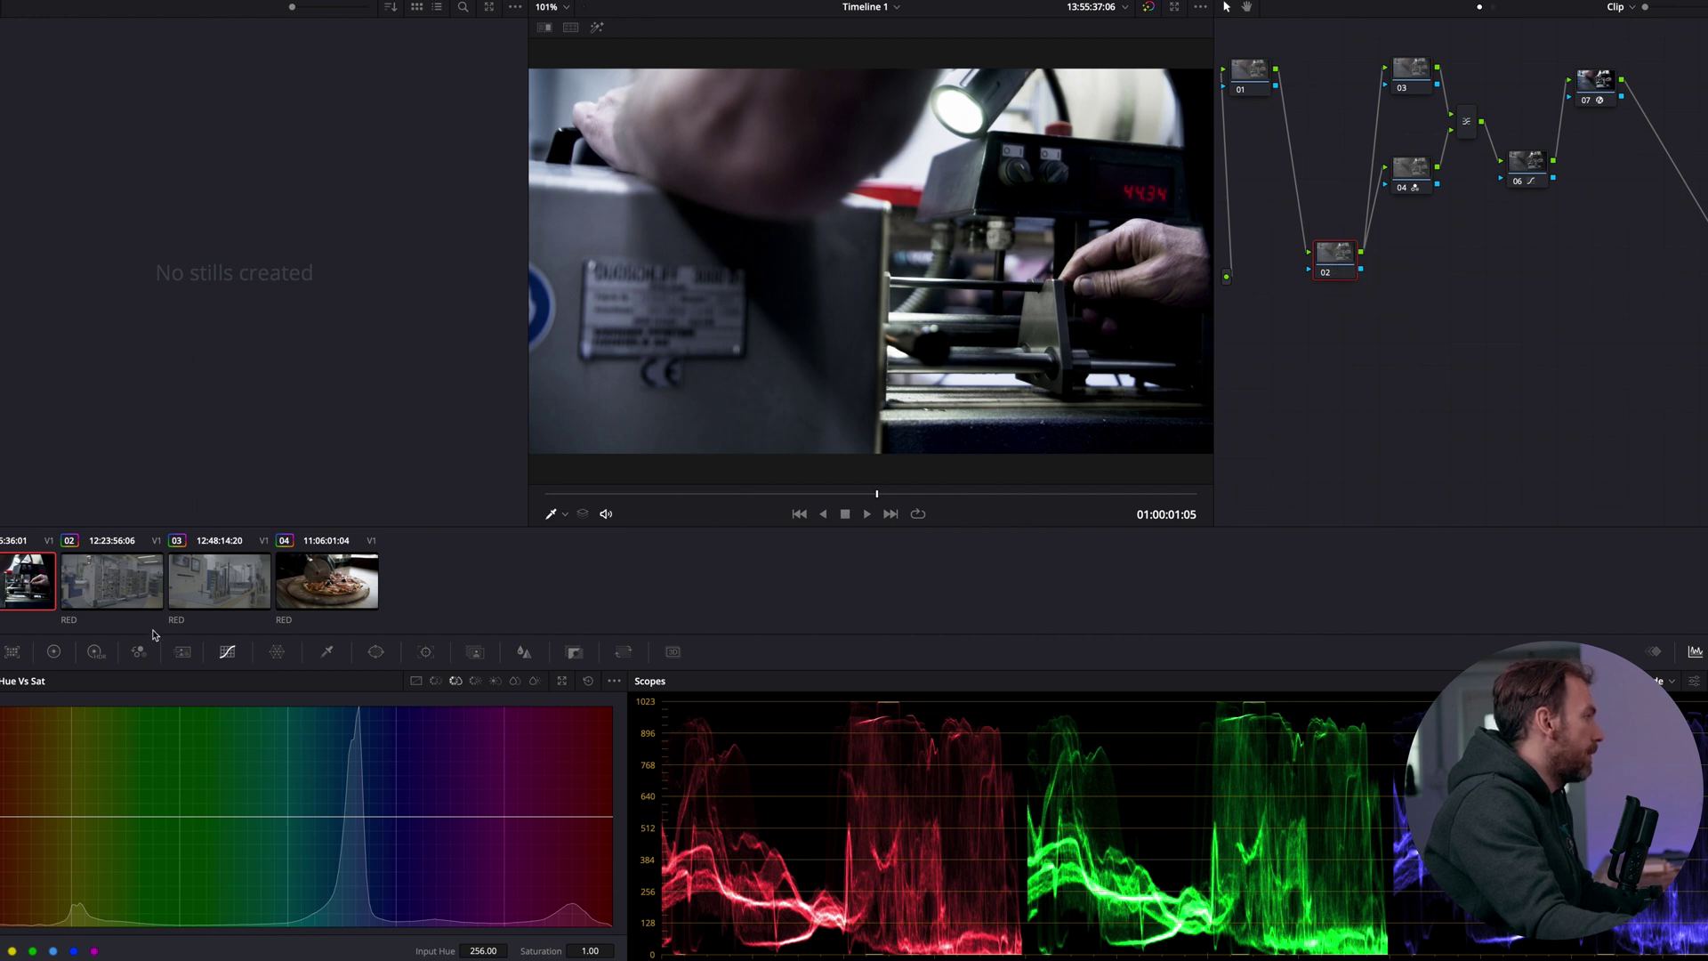
Step: In node 02's HDR wheel options, choose REDWideGamutRGB colour space and RED Log3G10 gamma
click(96, 652)
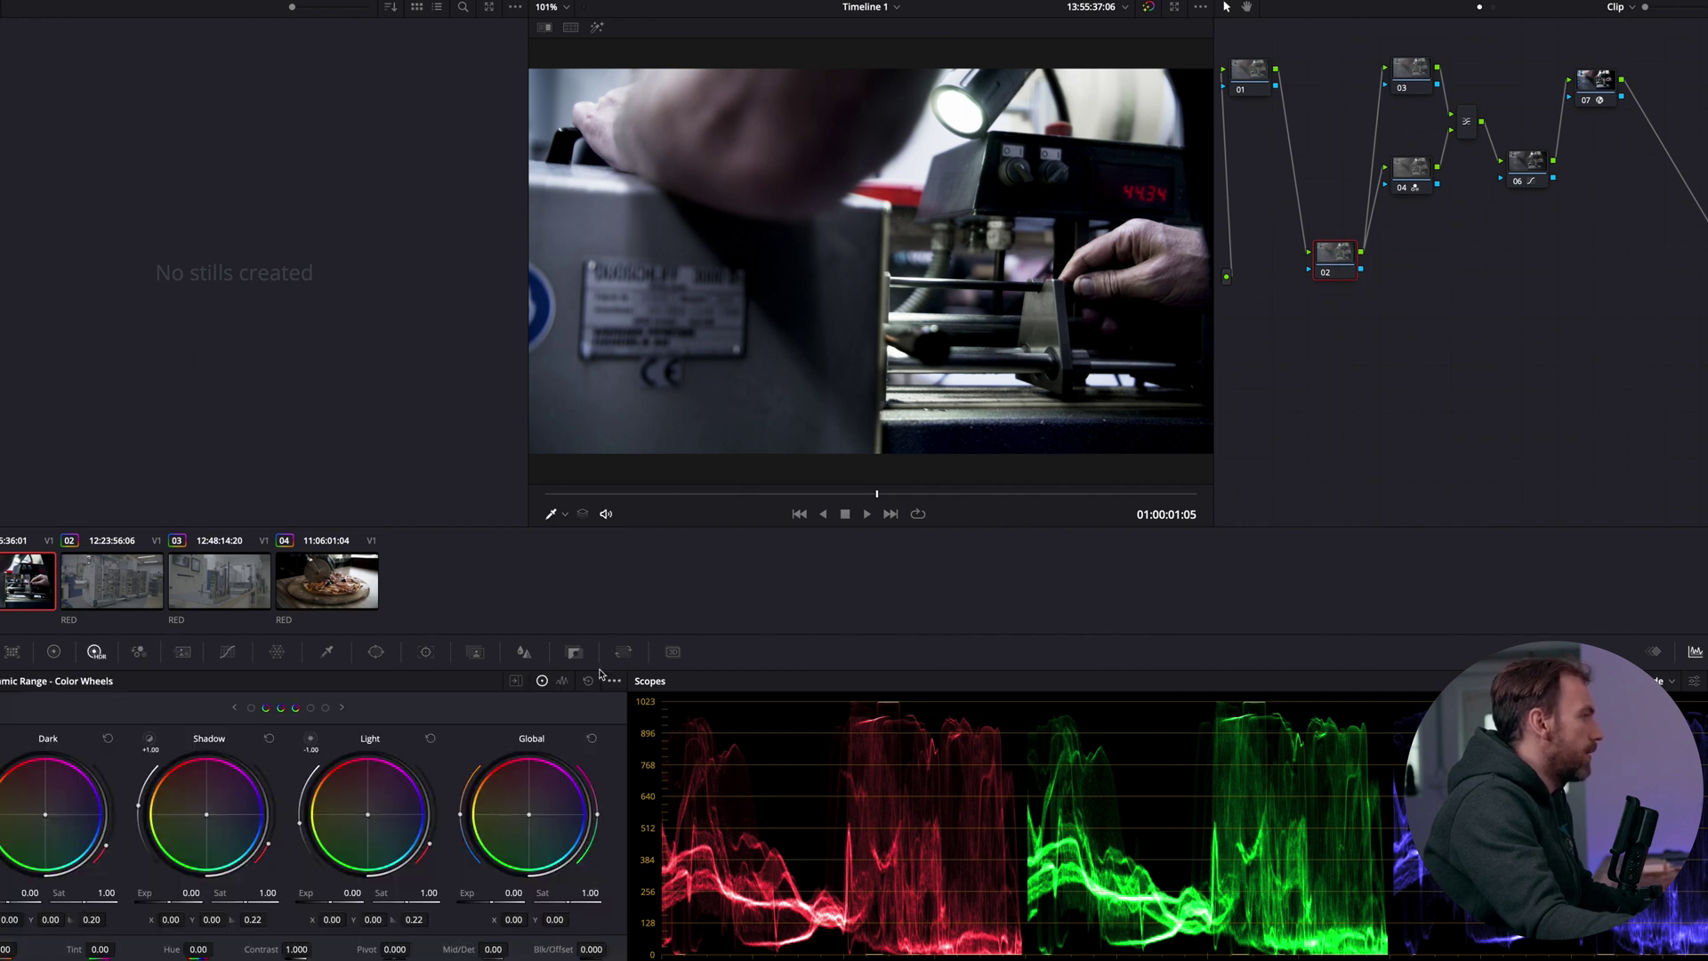
click(614, 682)
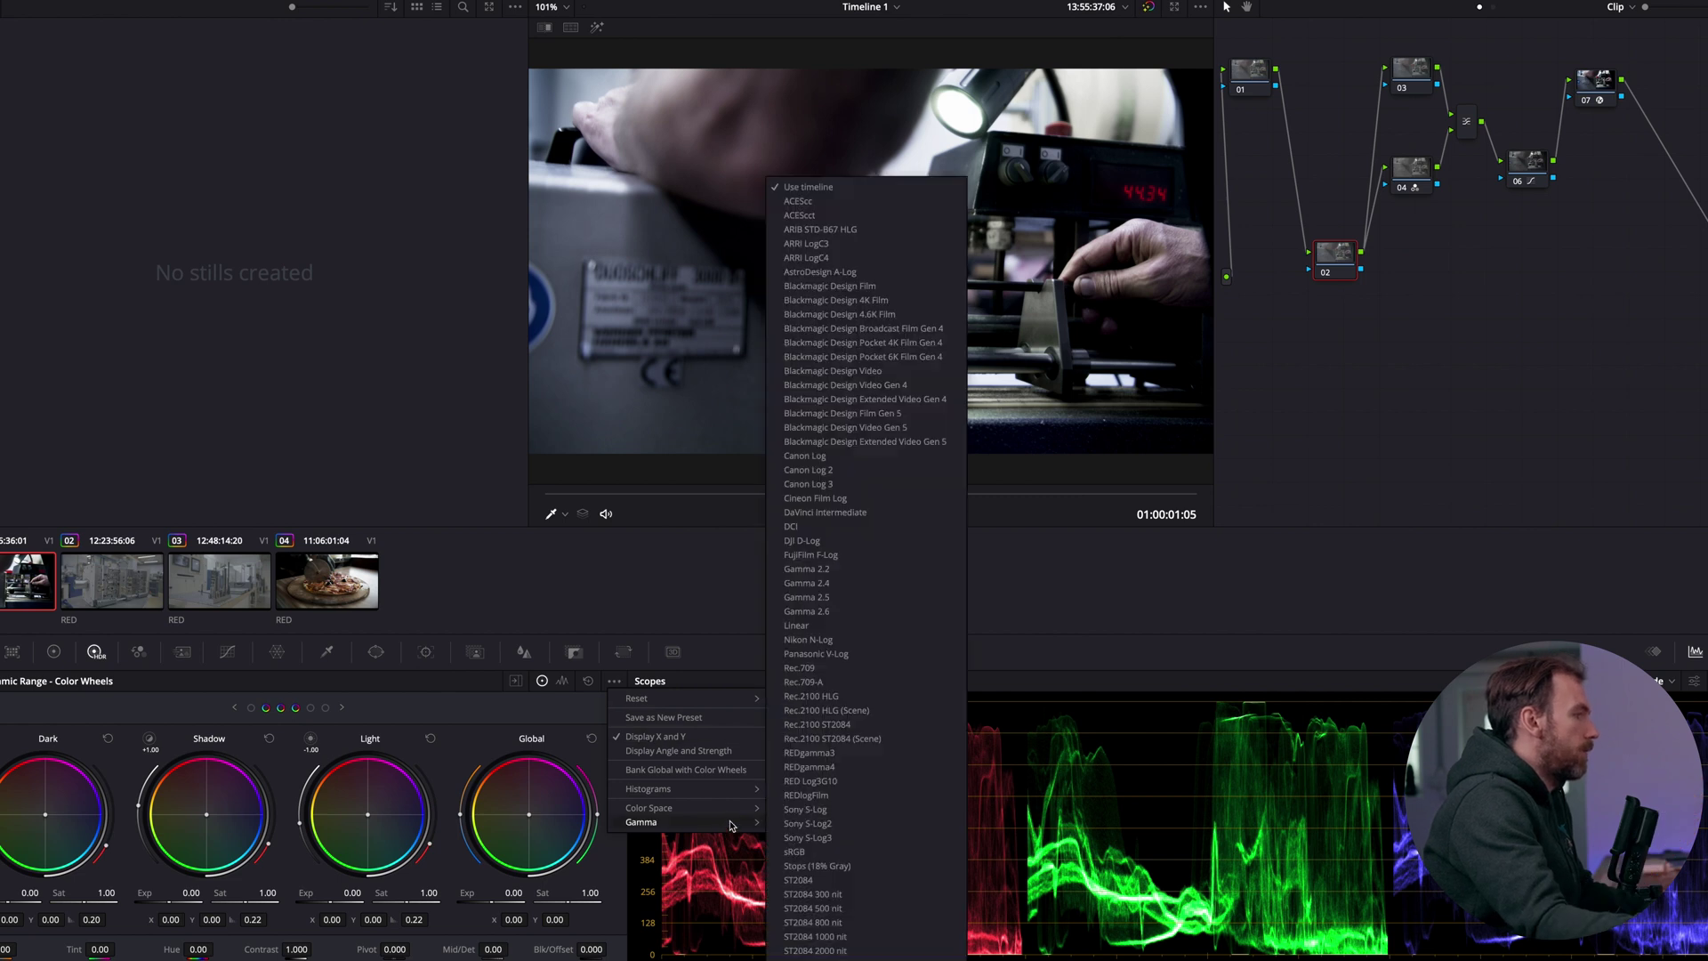
mouse_move(648, 809)
mouse_move(738, 811)
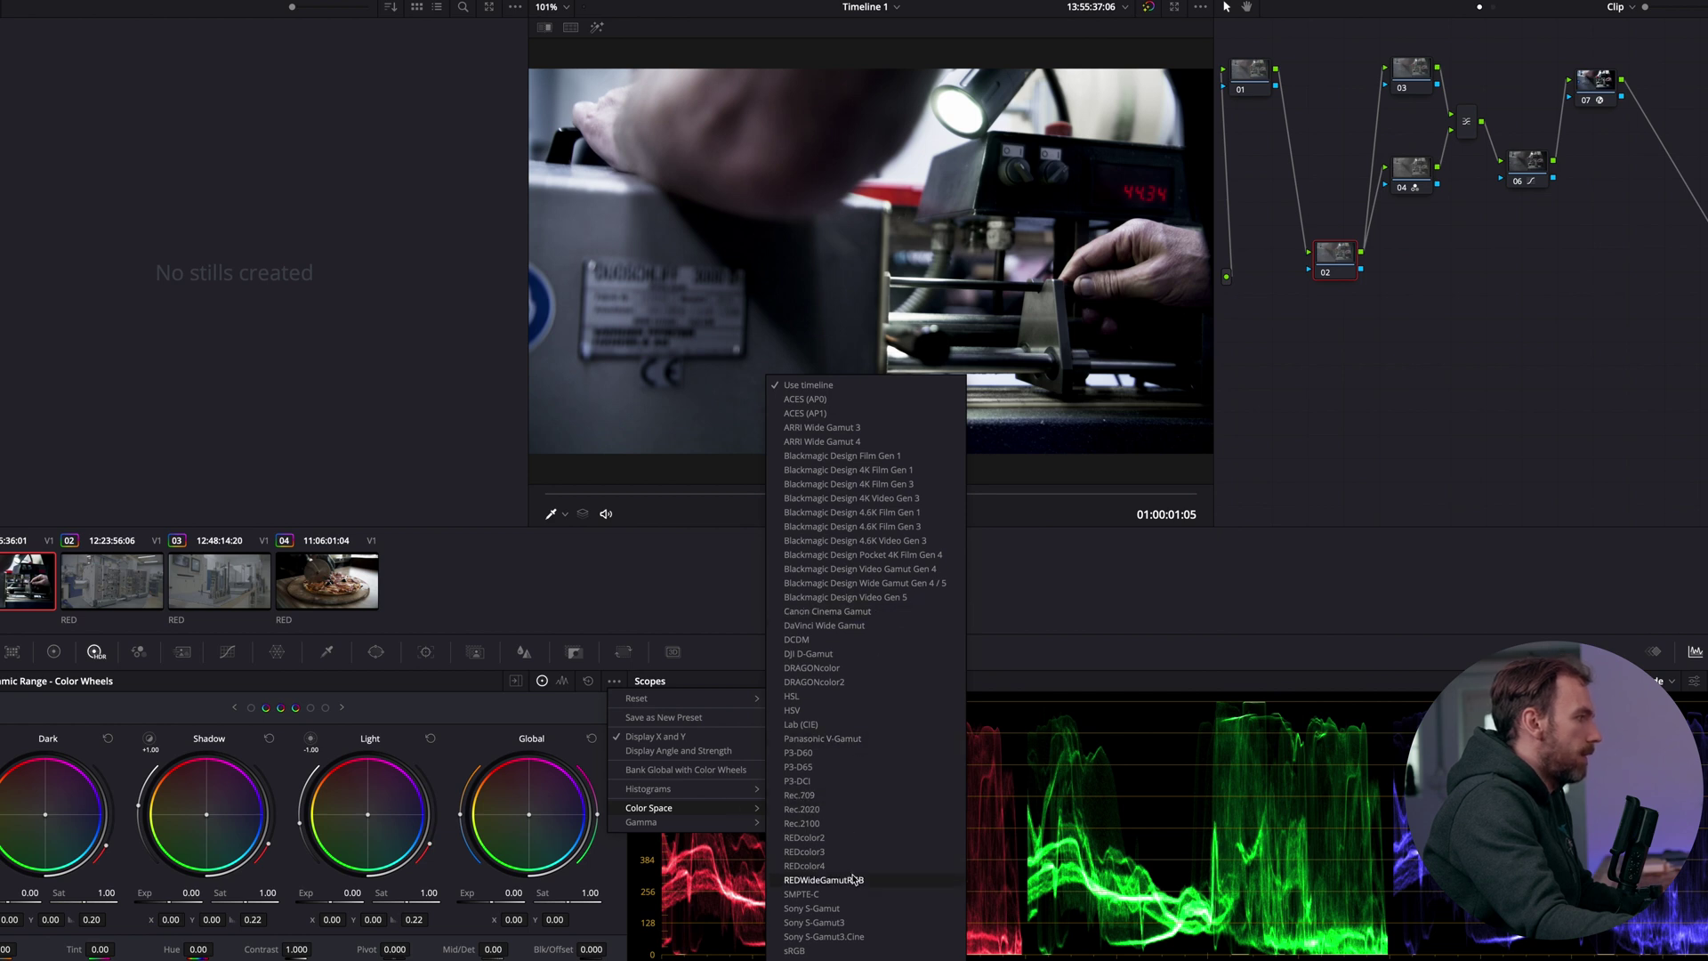
click(824, 880)
click(614, 681)
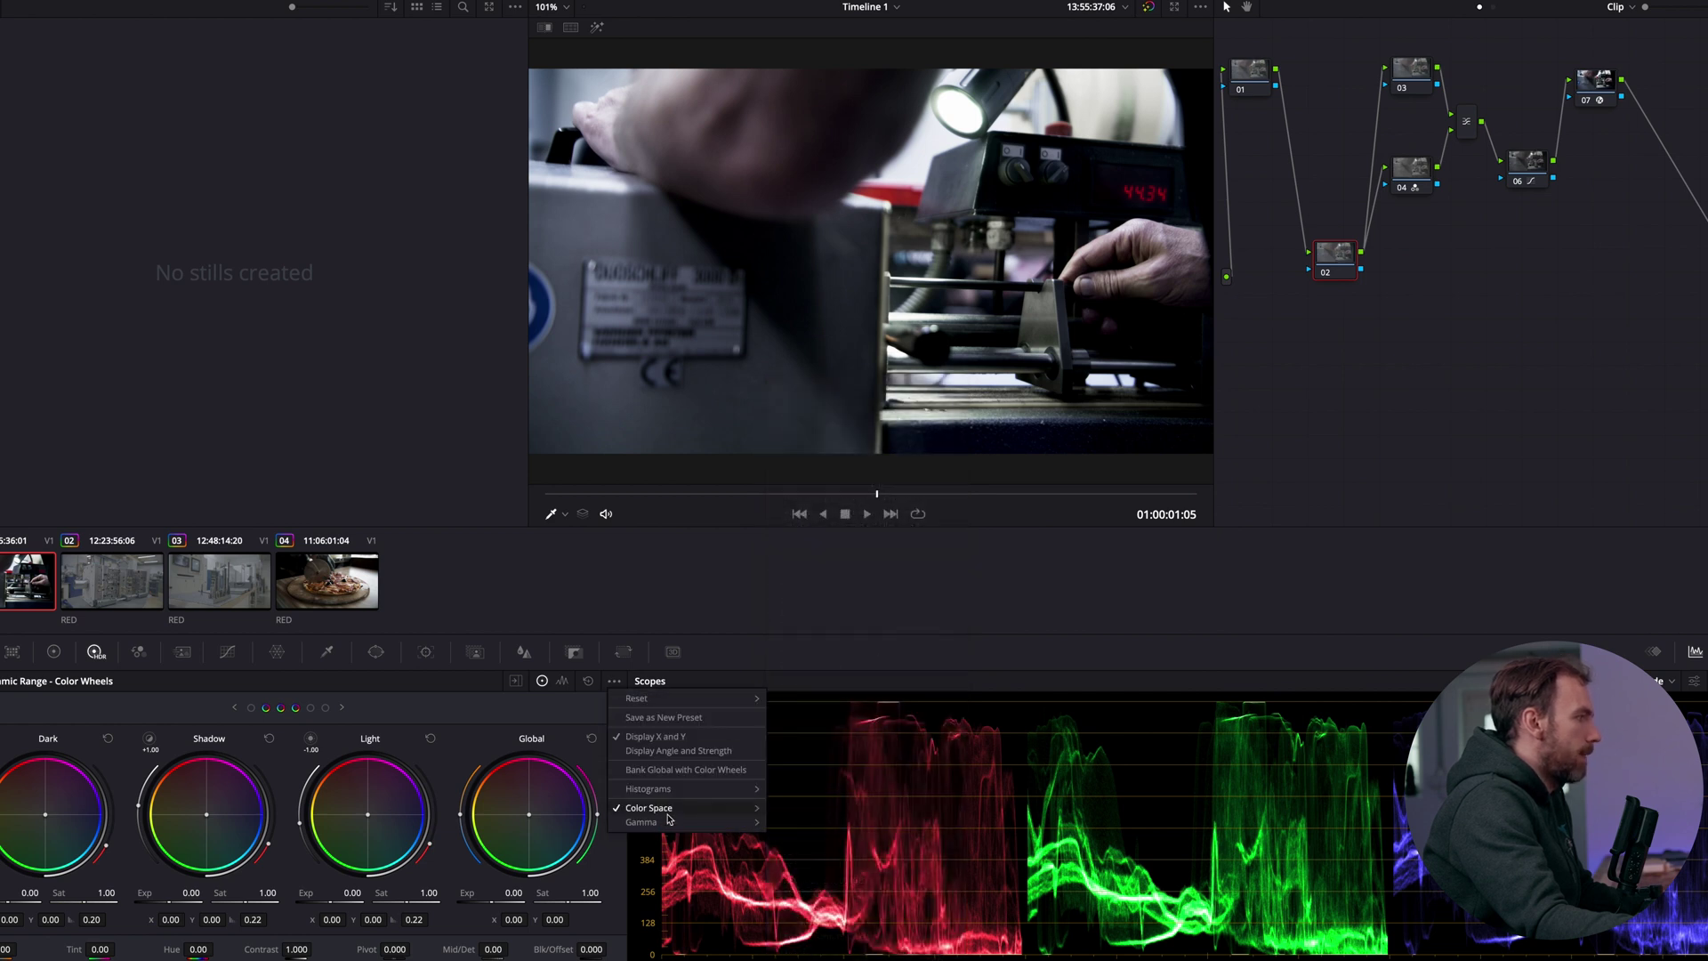
click(845, 781)
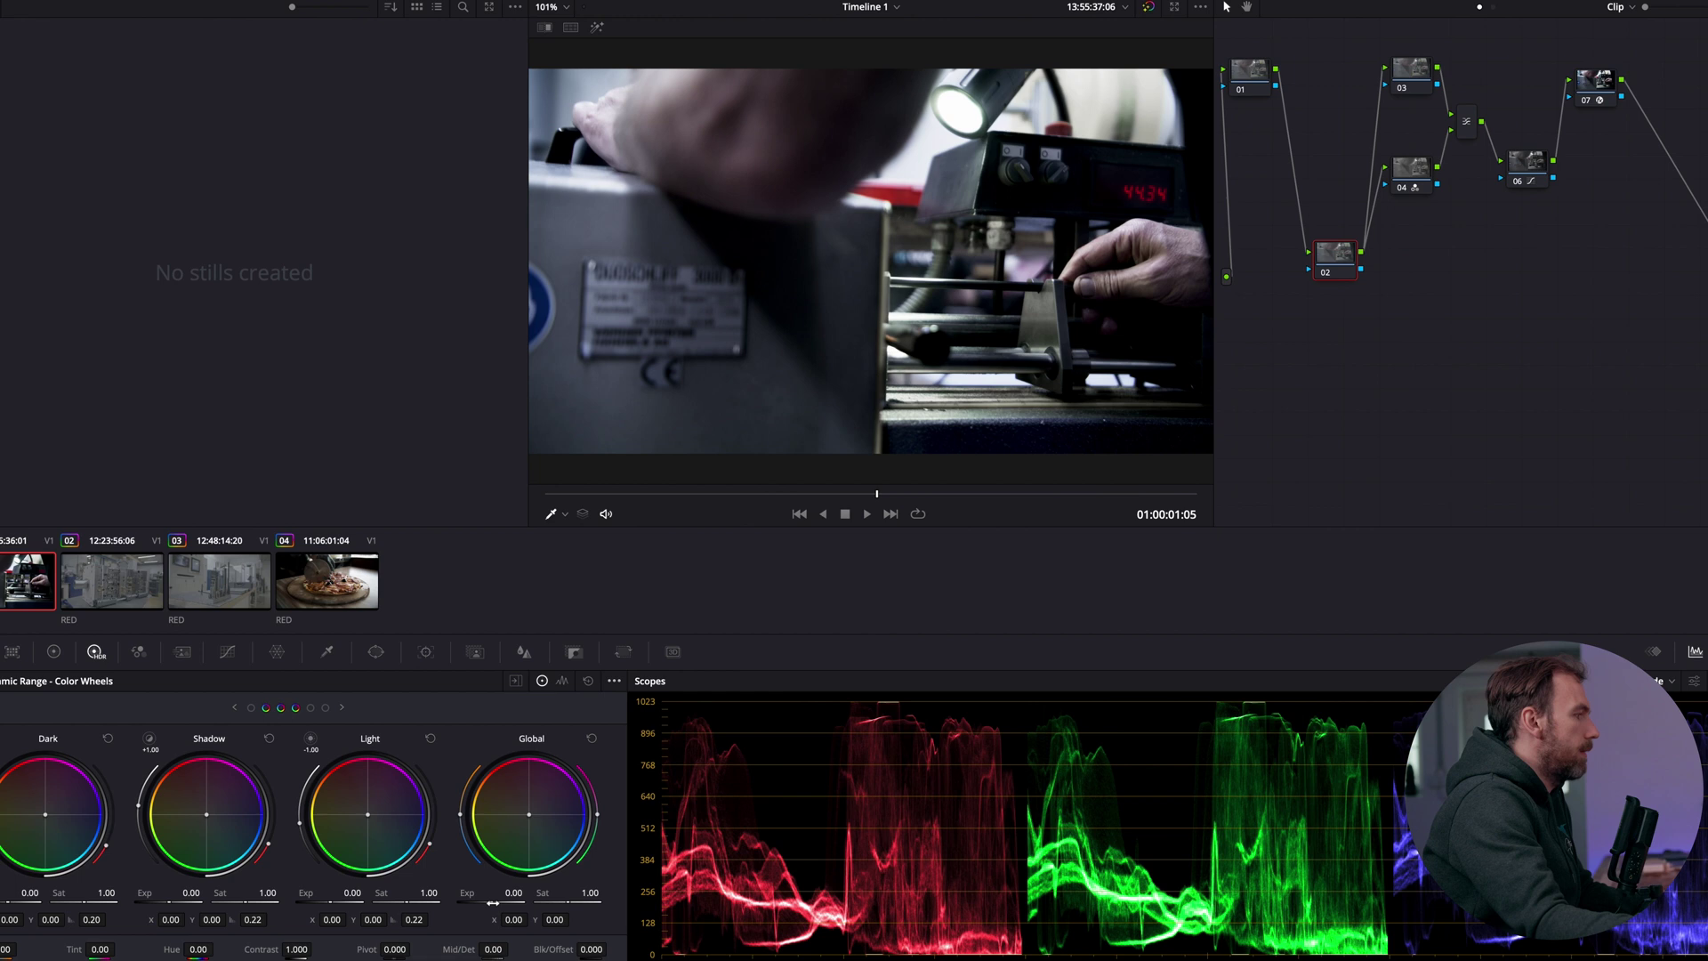
Step: Set HDR Global Exp to -0.30, Light Exp to 0.30 and Shadow Exp to -0.30
drag(490, 903, 408, 918)
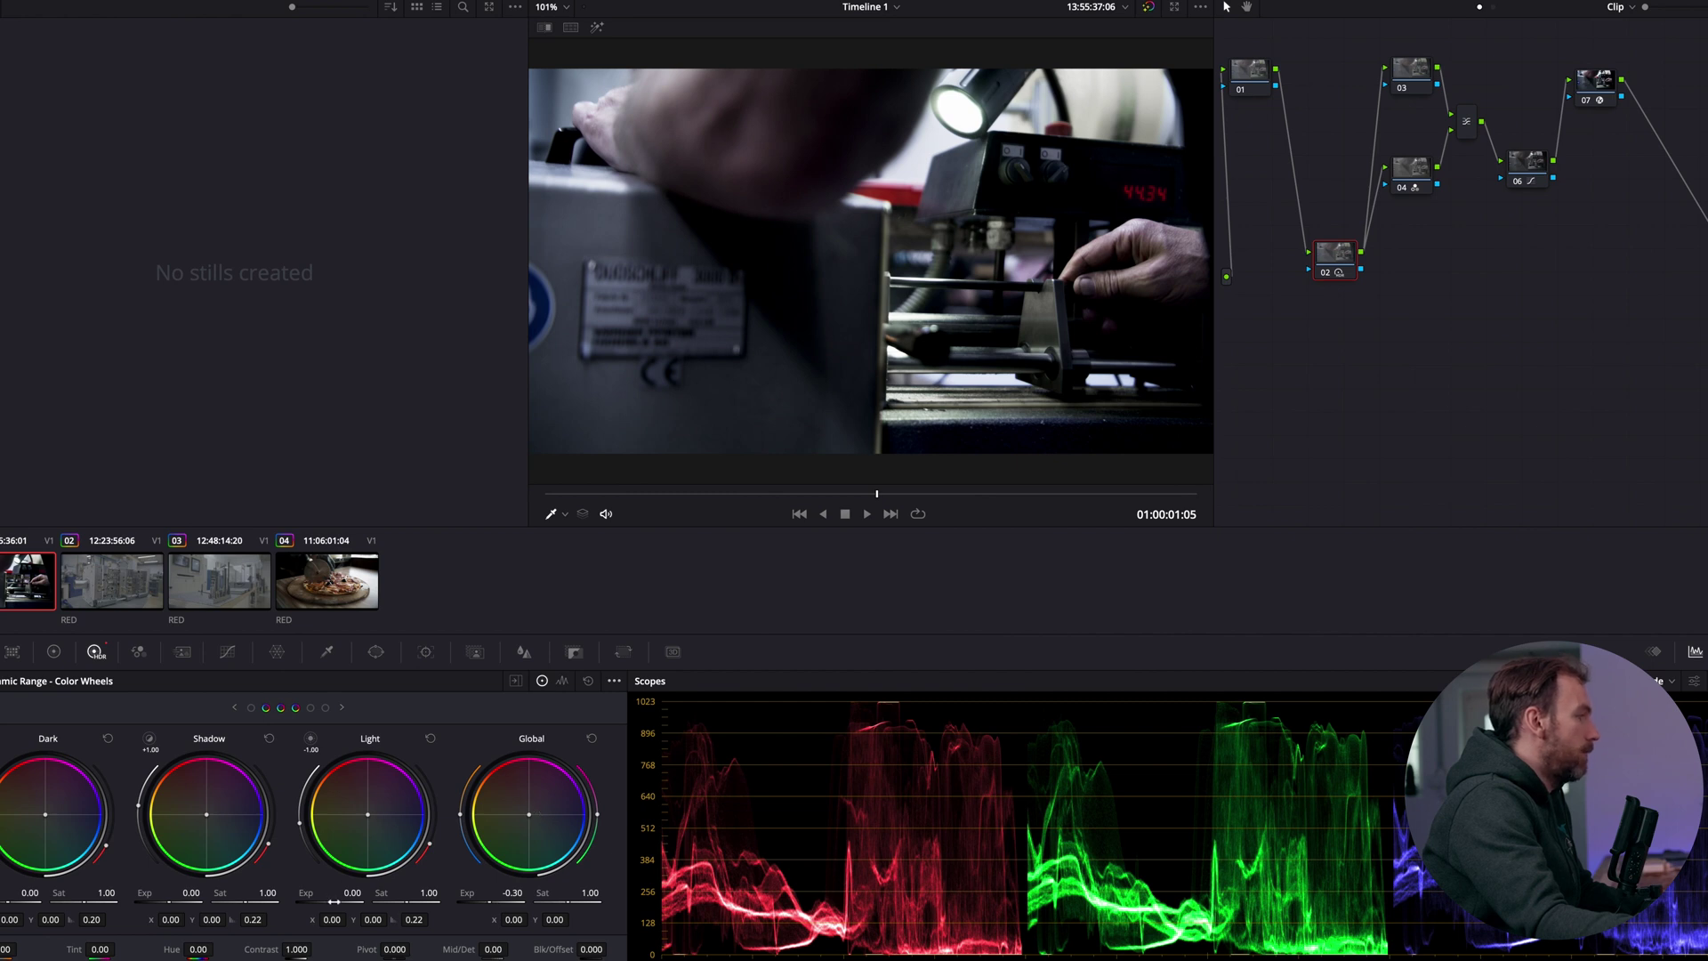
drag(334, 901, 419, 901)
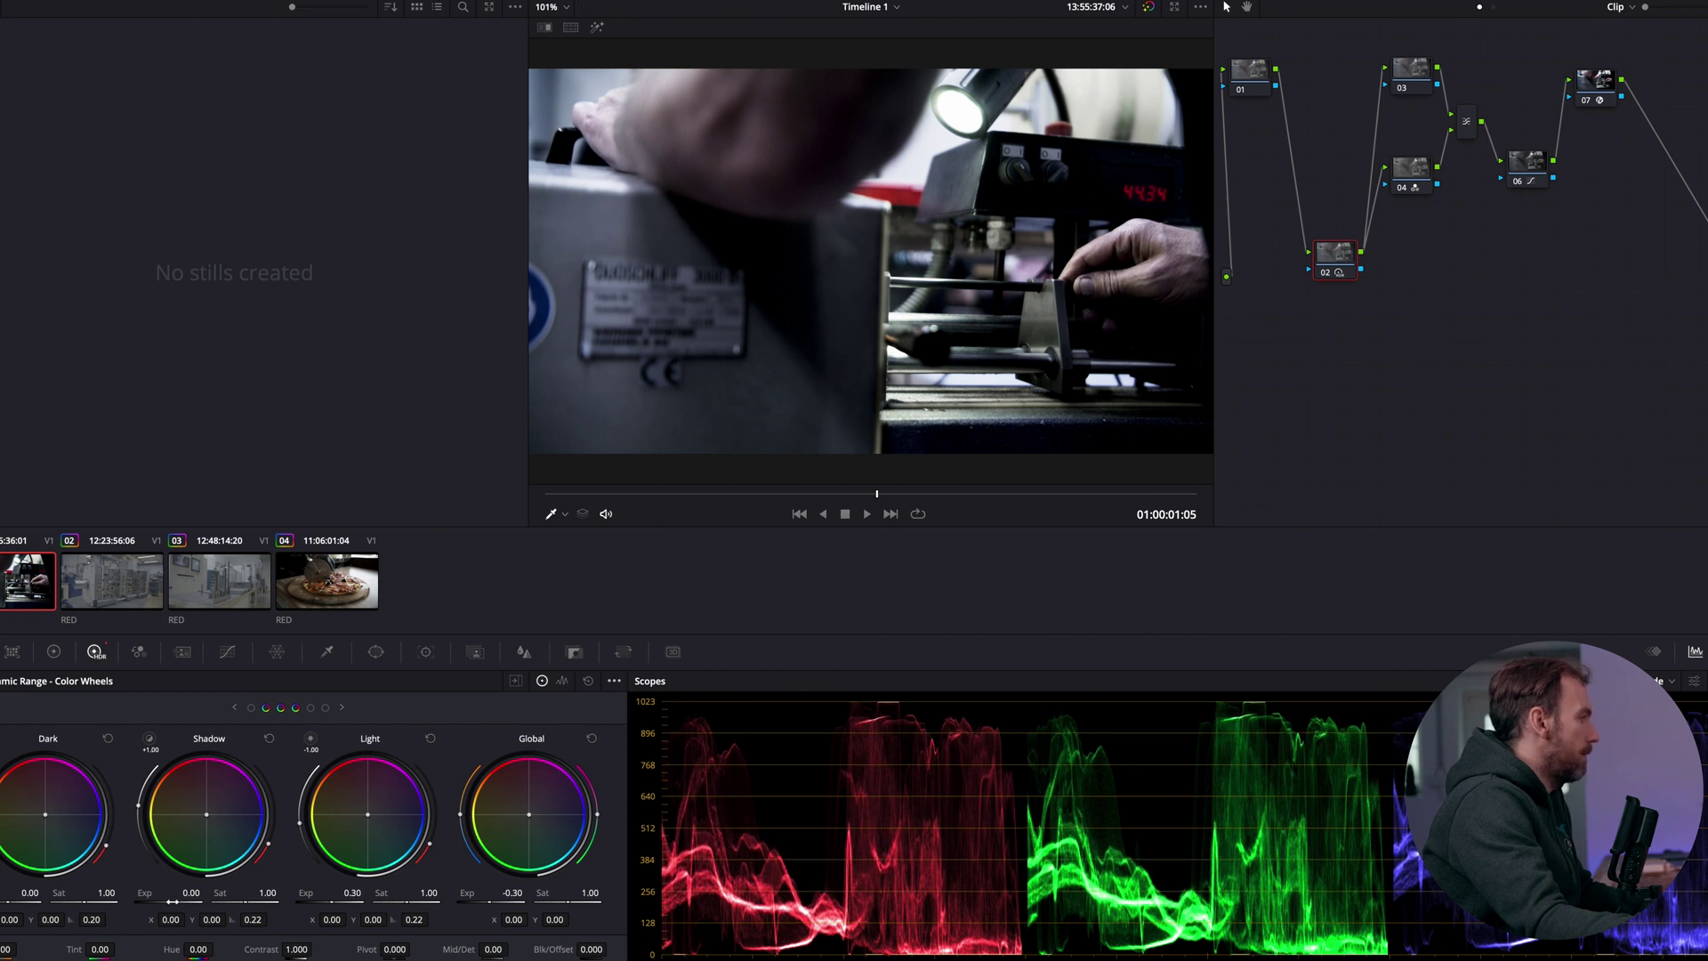
drag(172, 902, 80, 908)
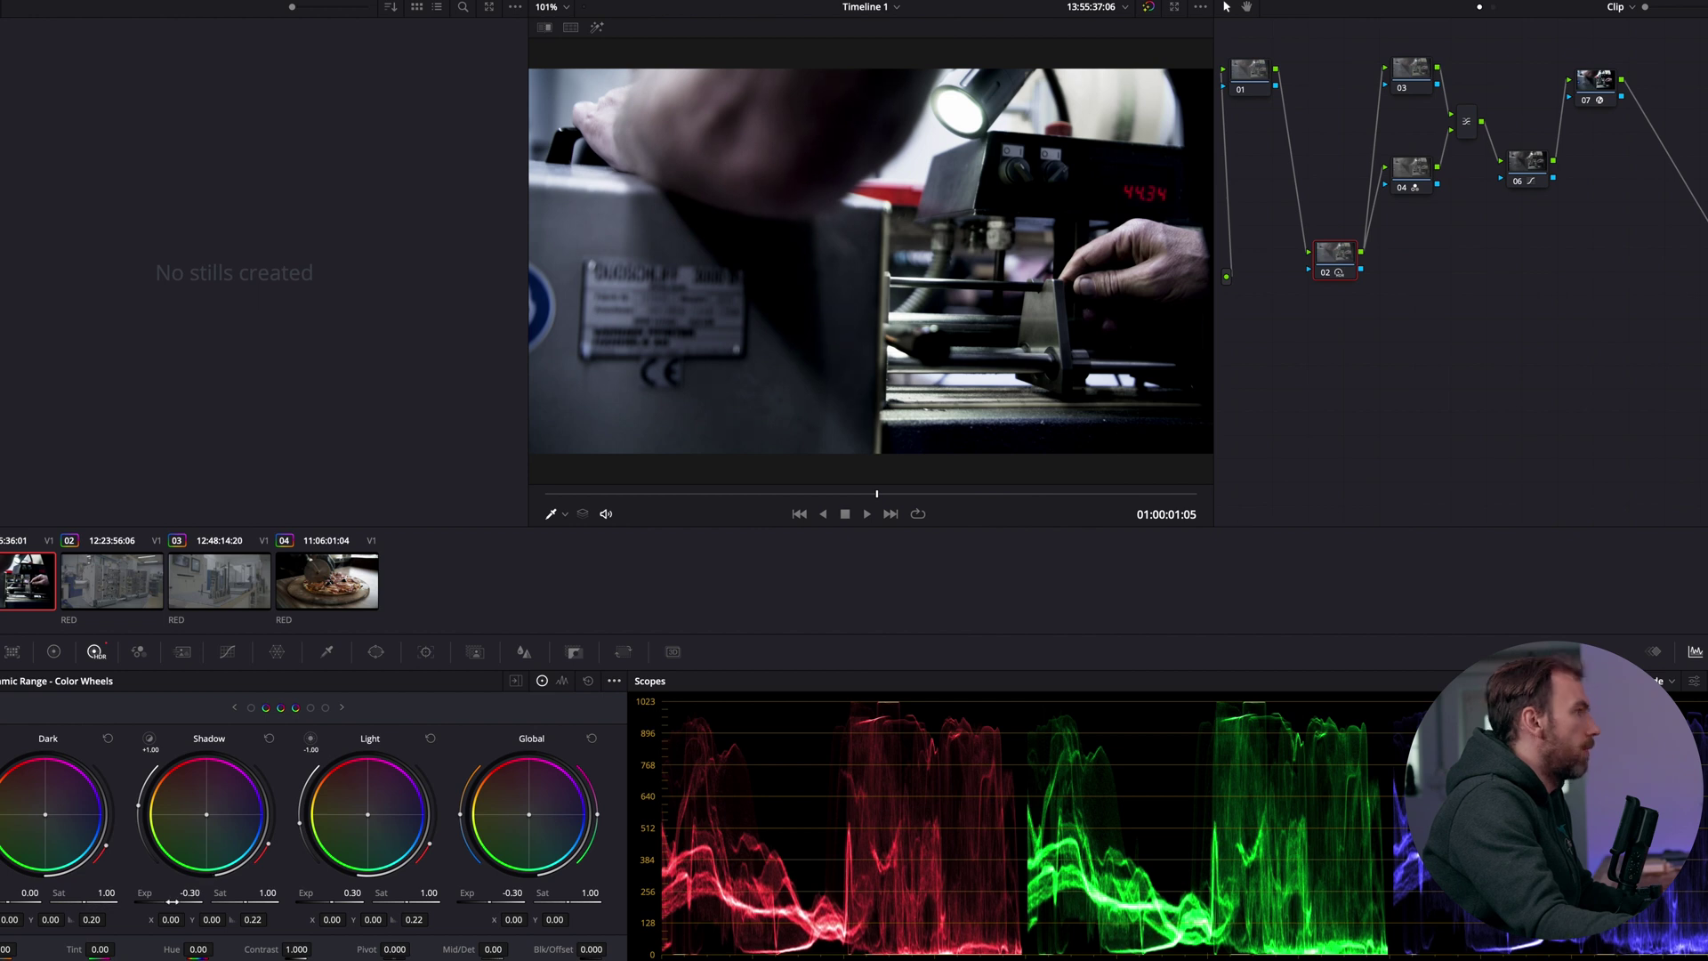
Step: Compare node 02 on and off, then nudge the Shadow and Light wheel colour balance slightly
click(1323, 274)
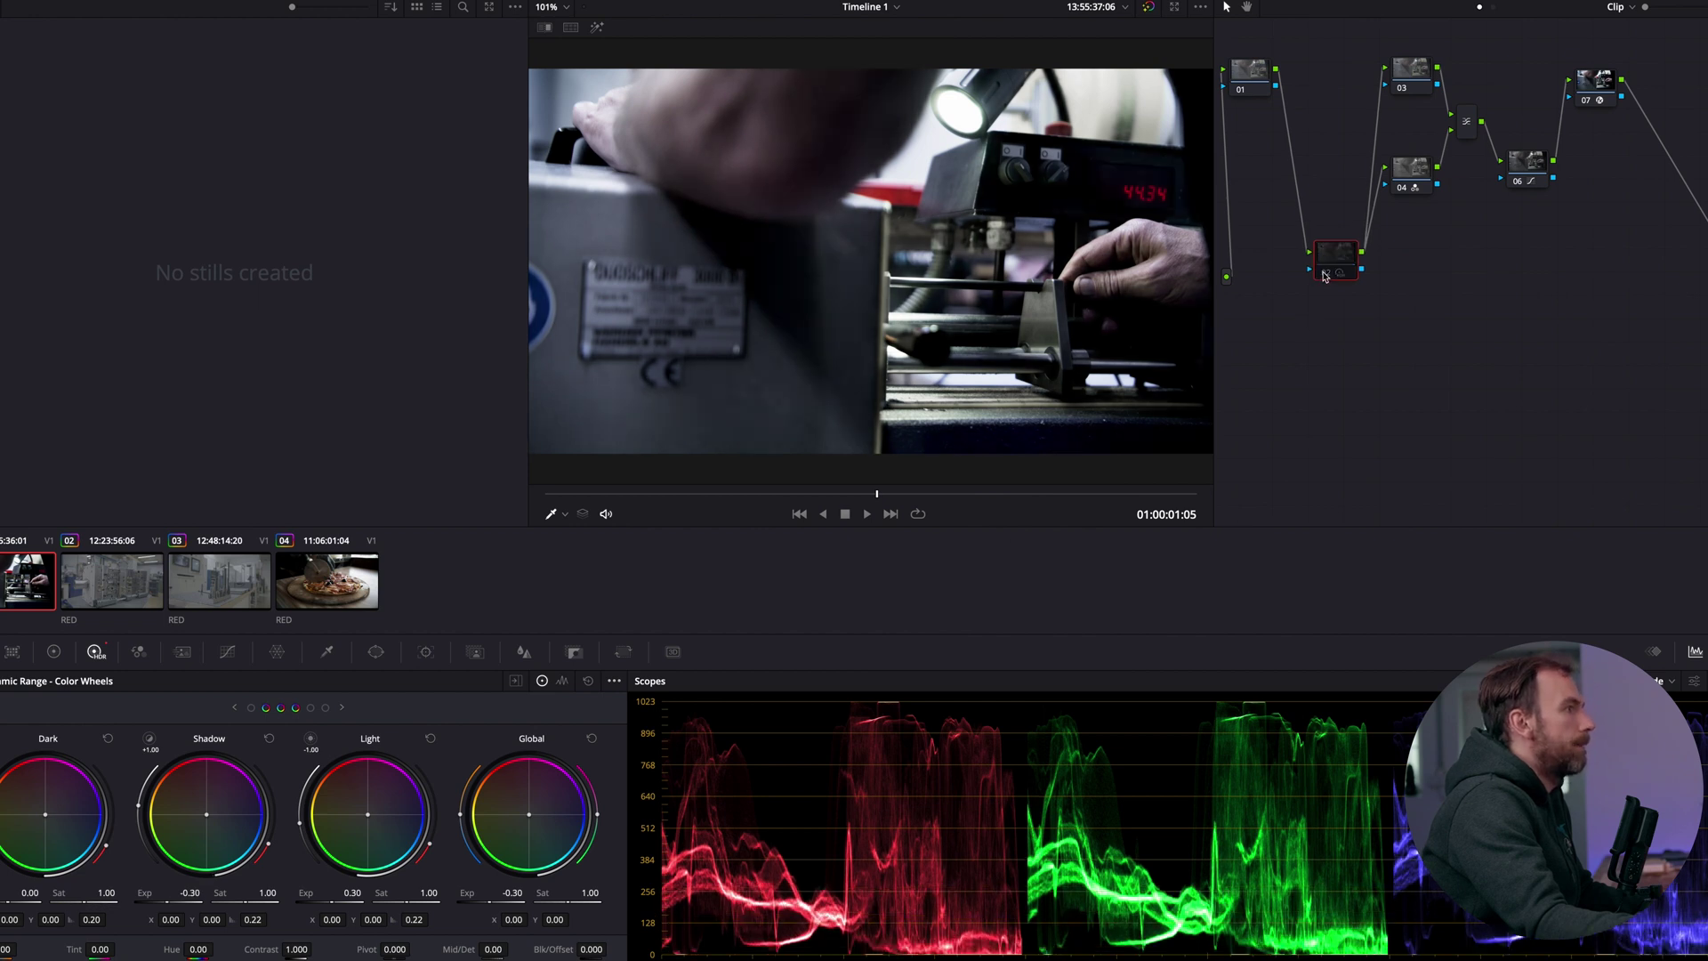
click(1323, 274)
click(1324, 274)
click(1323, 274)
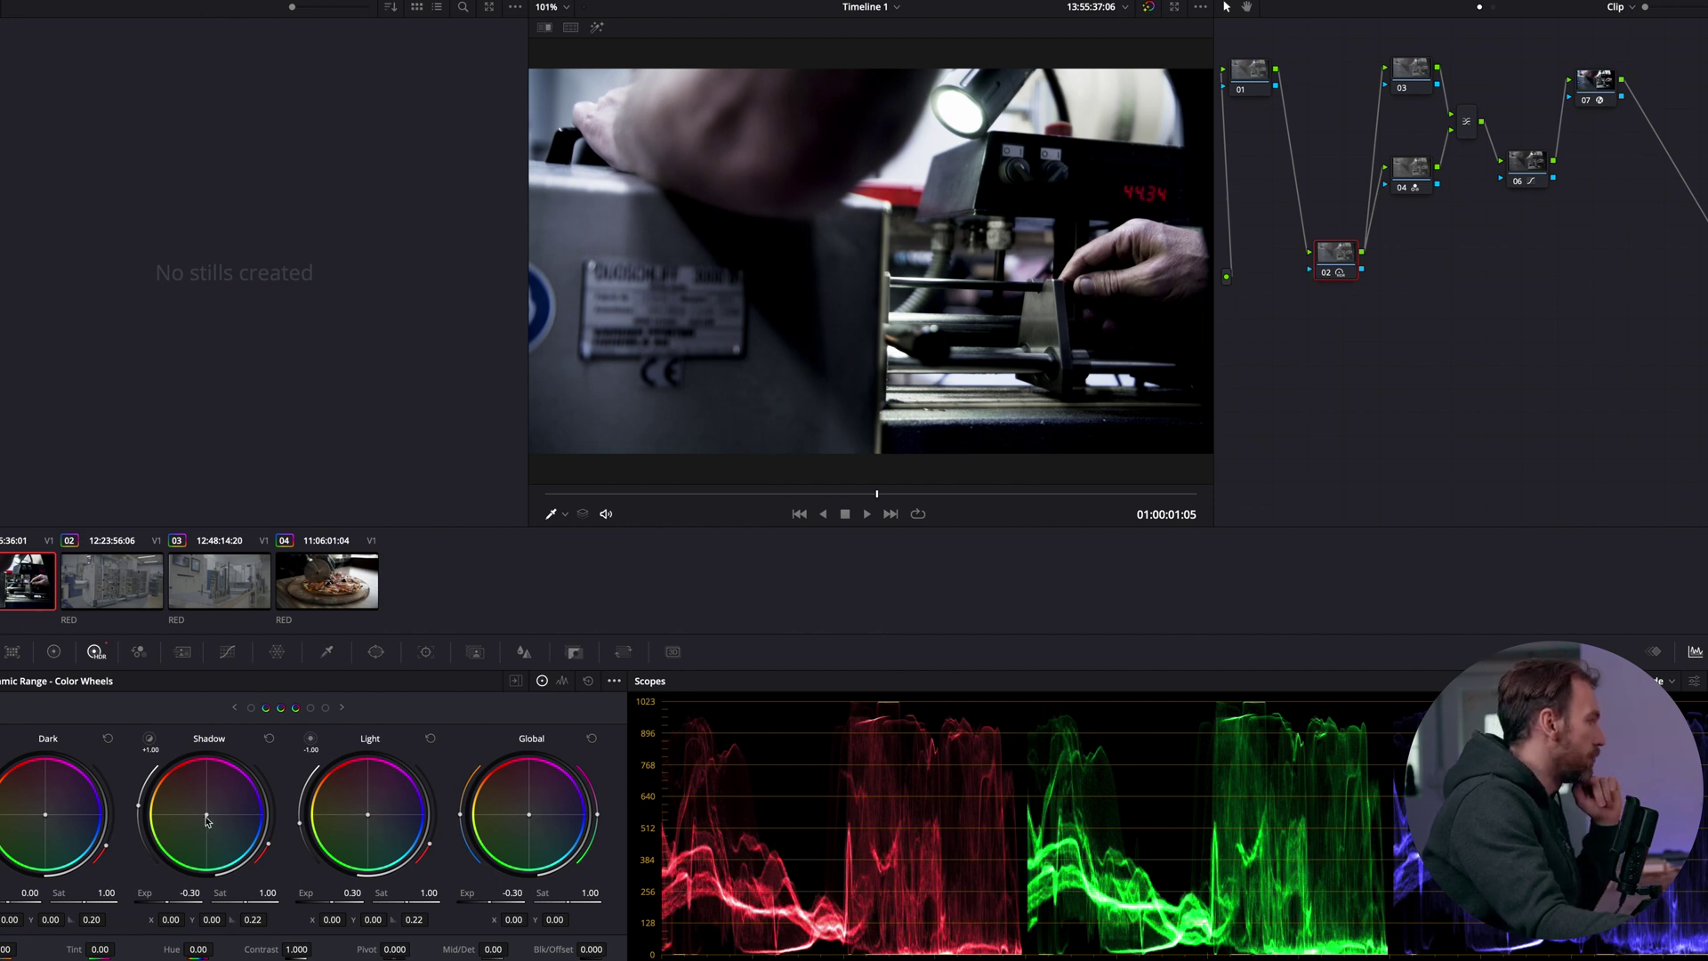
drag(207, 819, 210, 821)
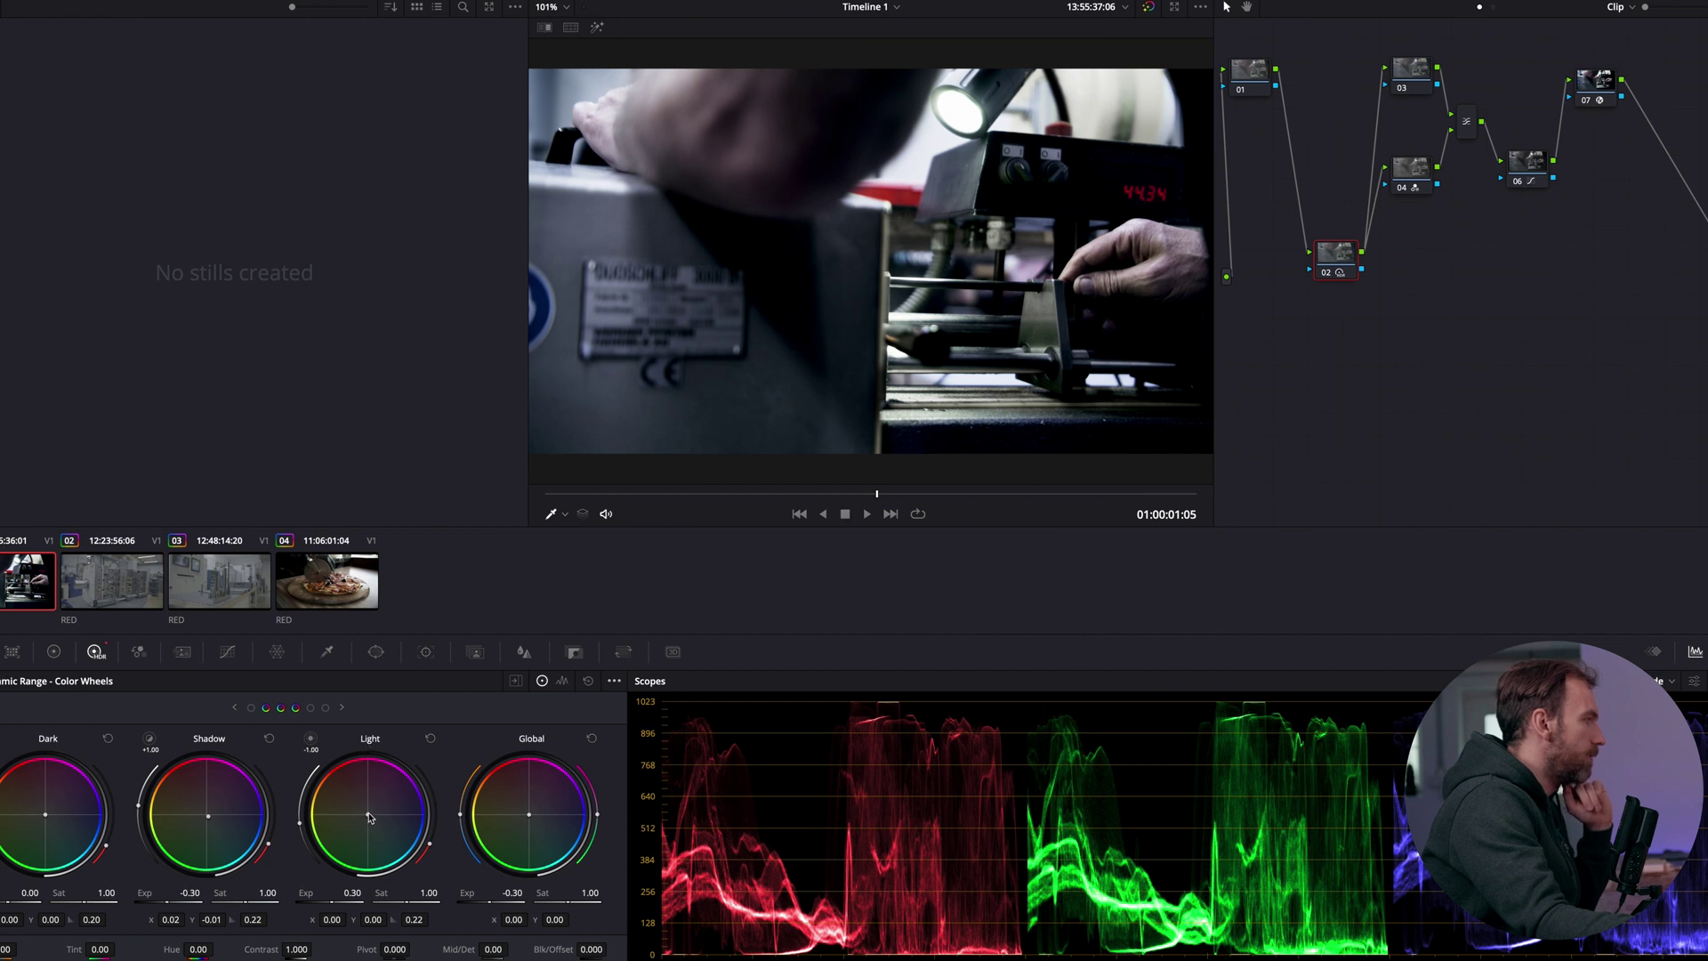
drag(370, 818, 363, 811)
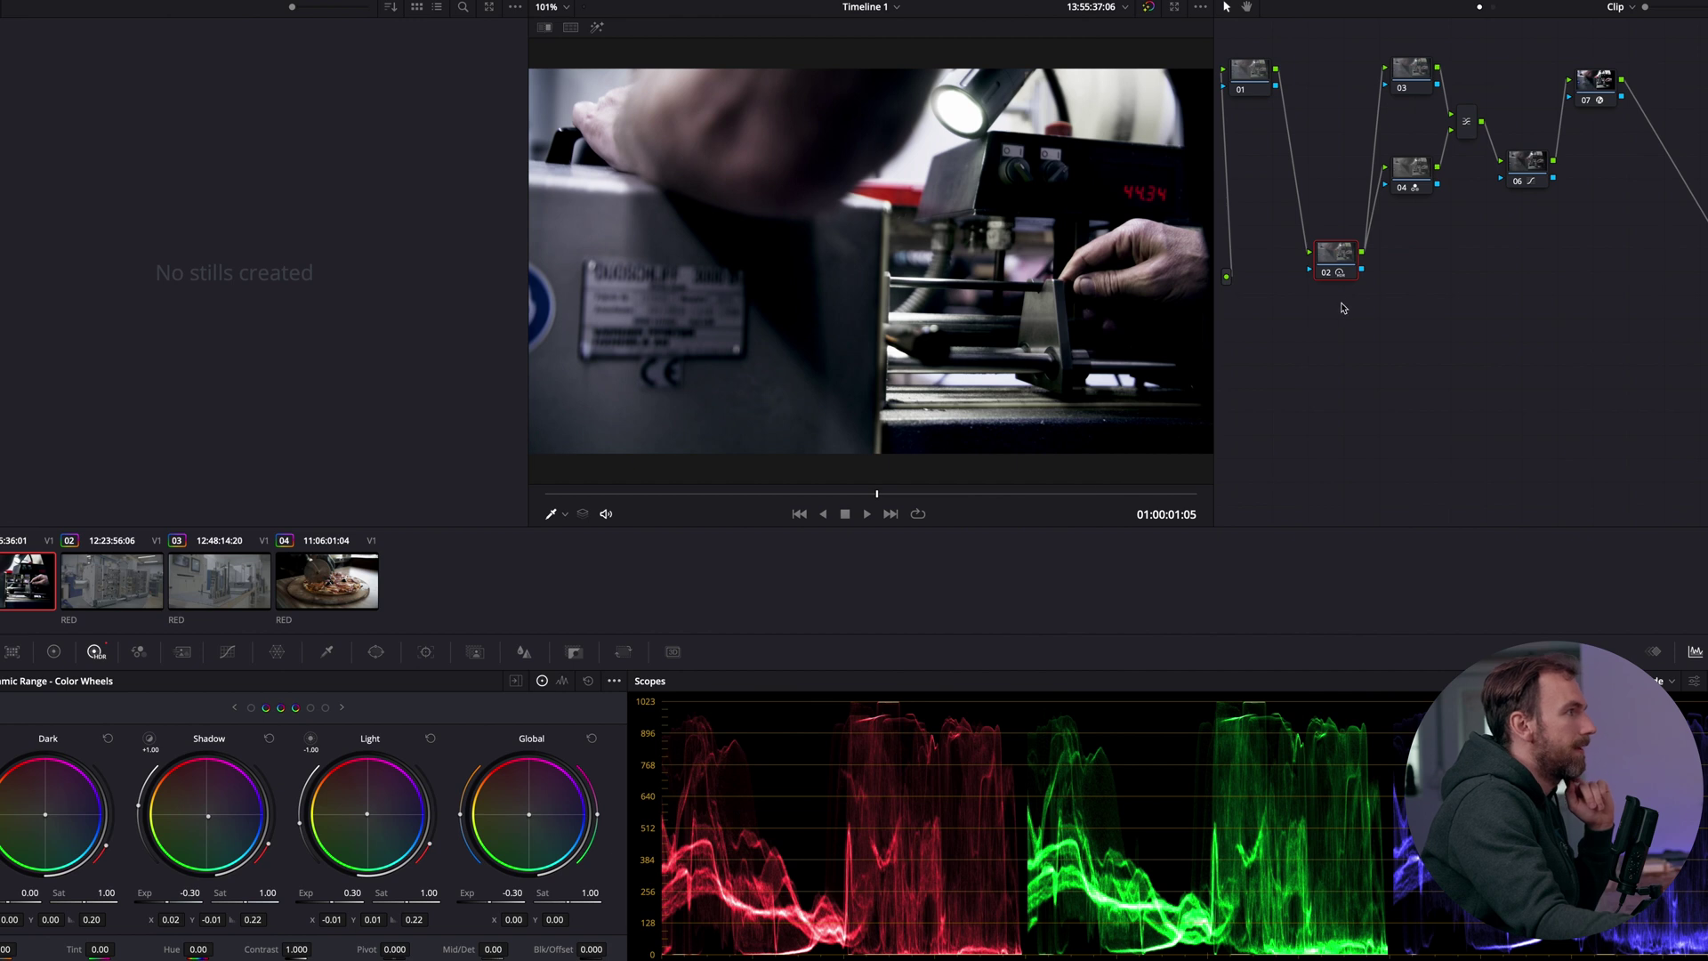
Step: Toggle node 02's grade off and on to compare the adjusted result
click(1326, 277)
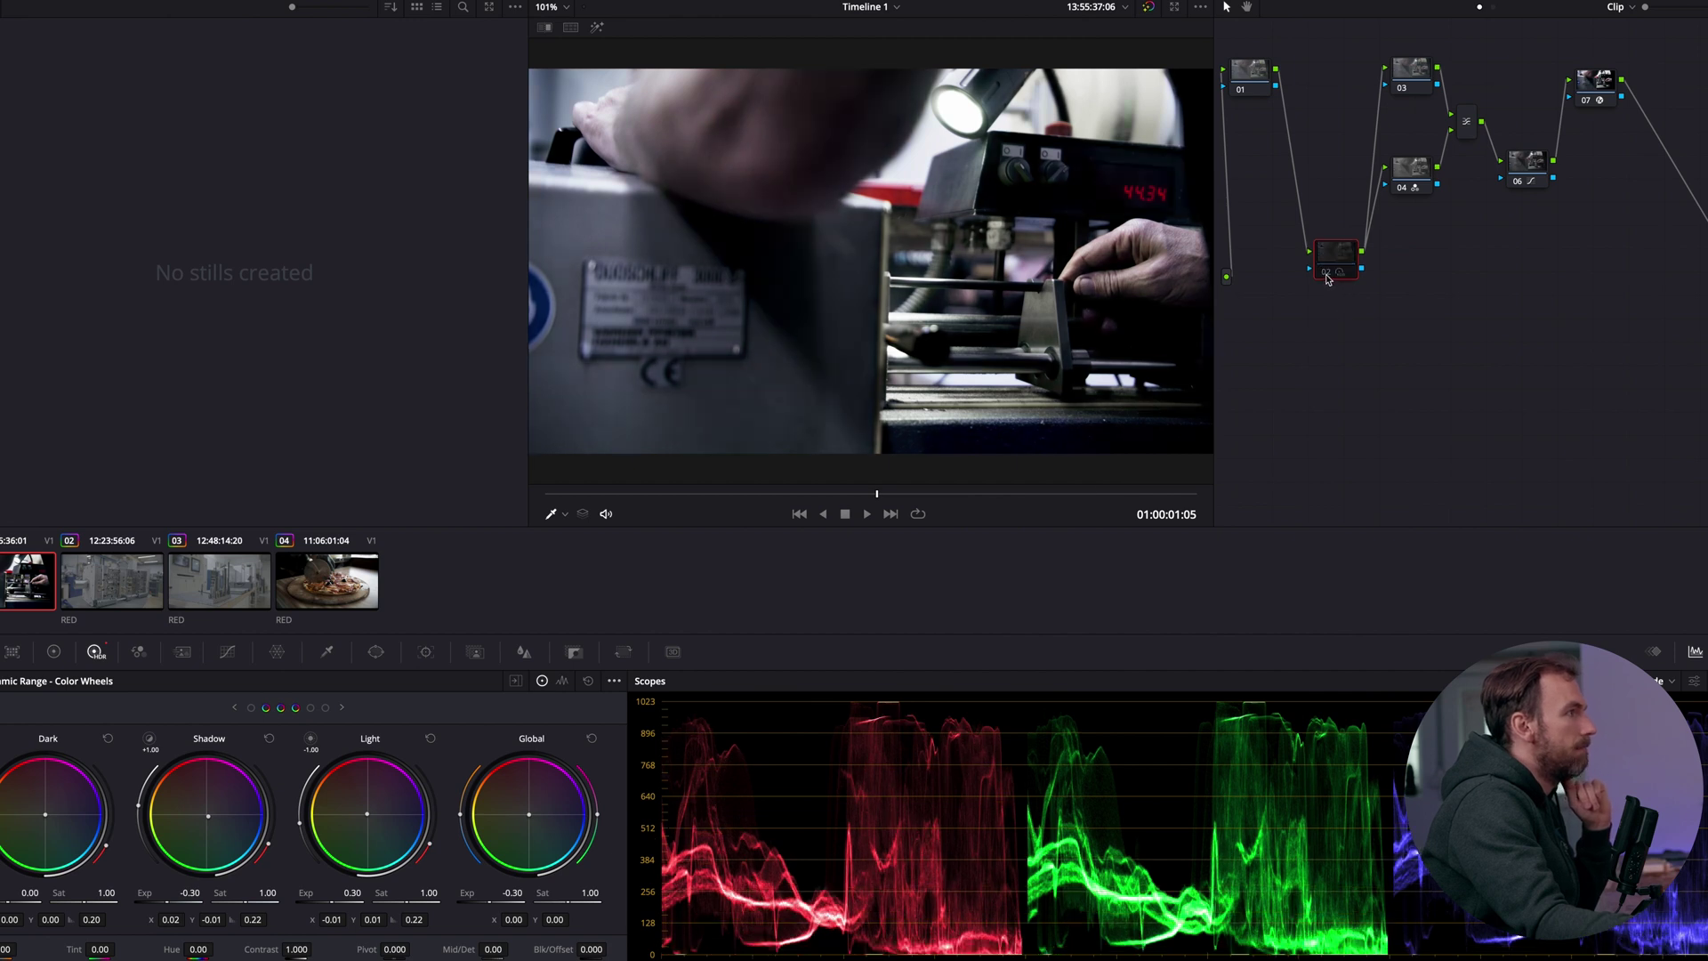
click(1326, 277)
click(1327, 277)
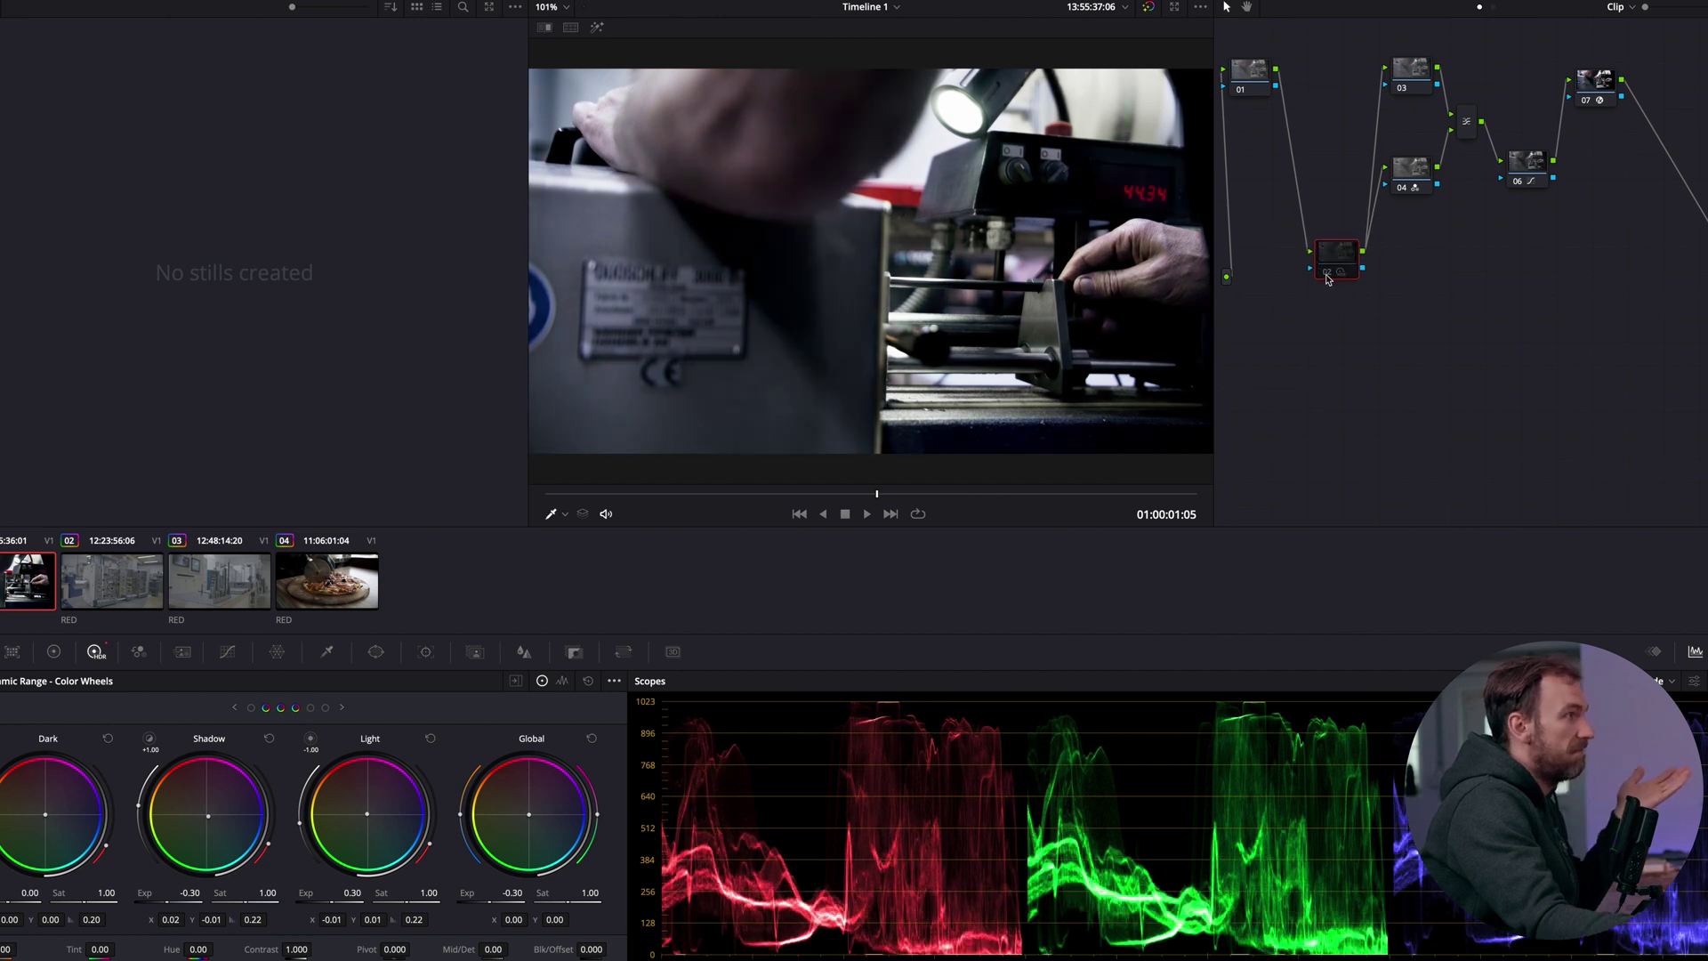
click(1326, 276)
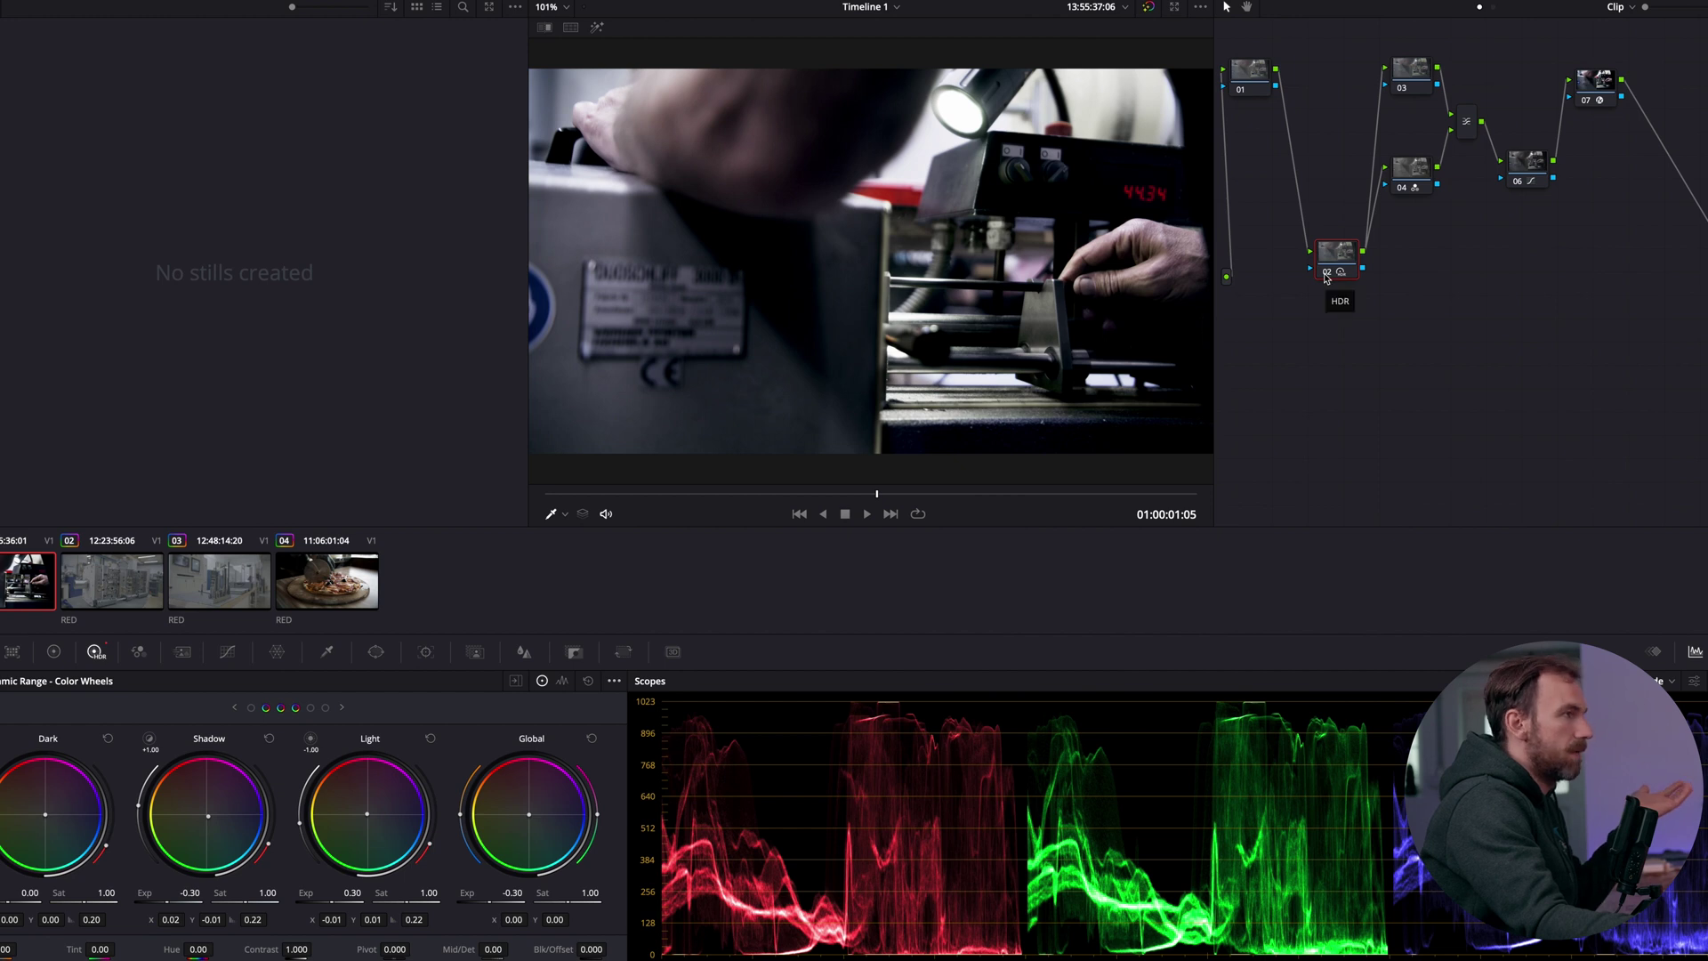